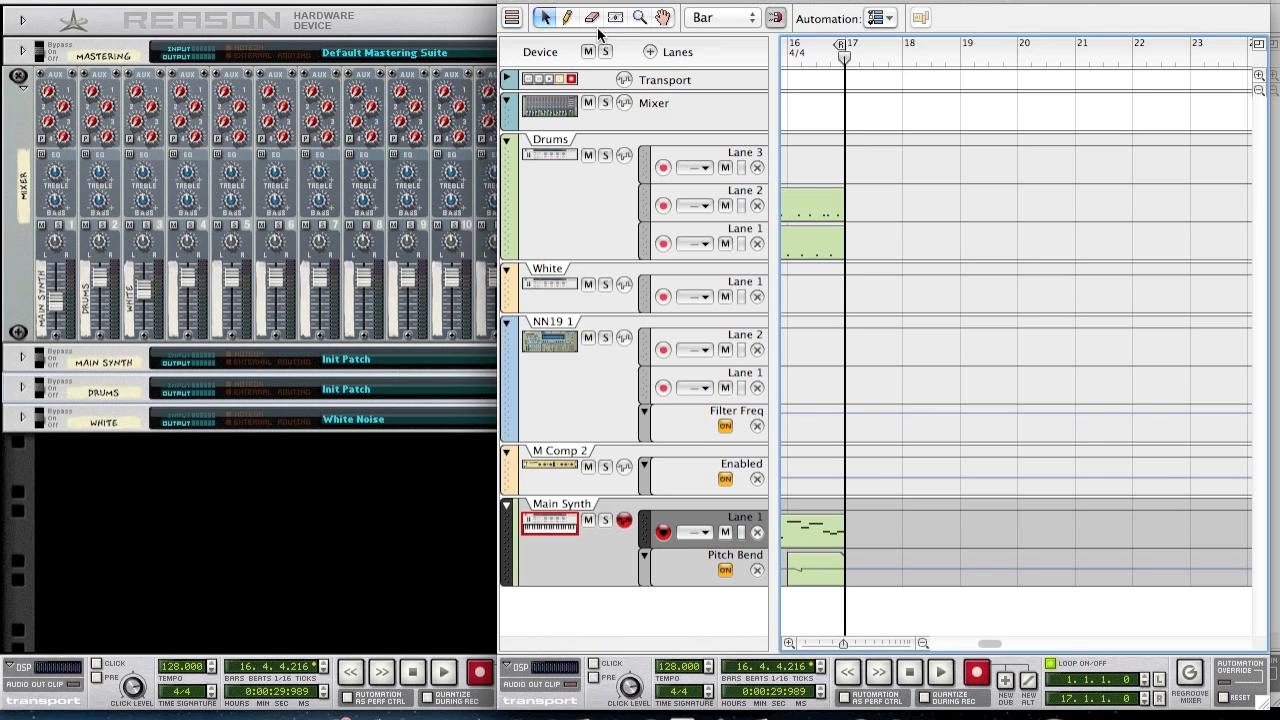
- Reattach the sequencer so it docks below the rack in the main song window
left_click(513, 8)
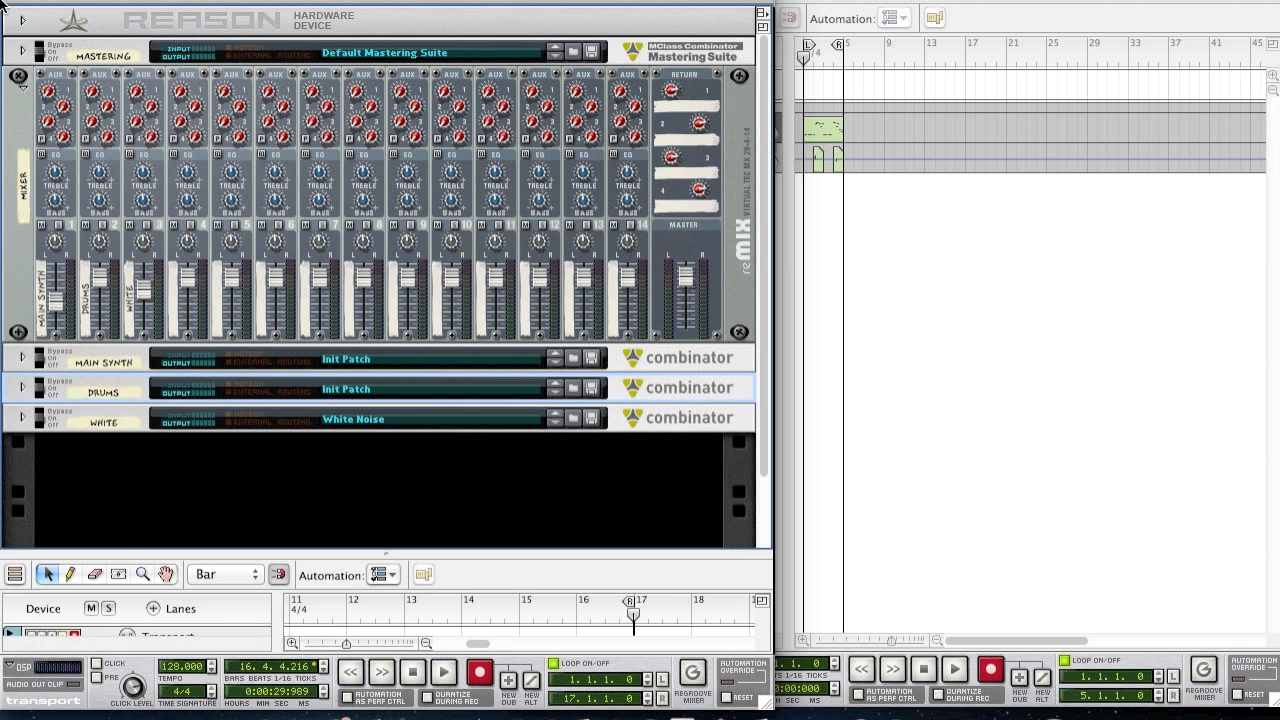
- Close the Spaceman deep tutorial song, discarding its unsaved changes
left_click(15, 1)
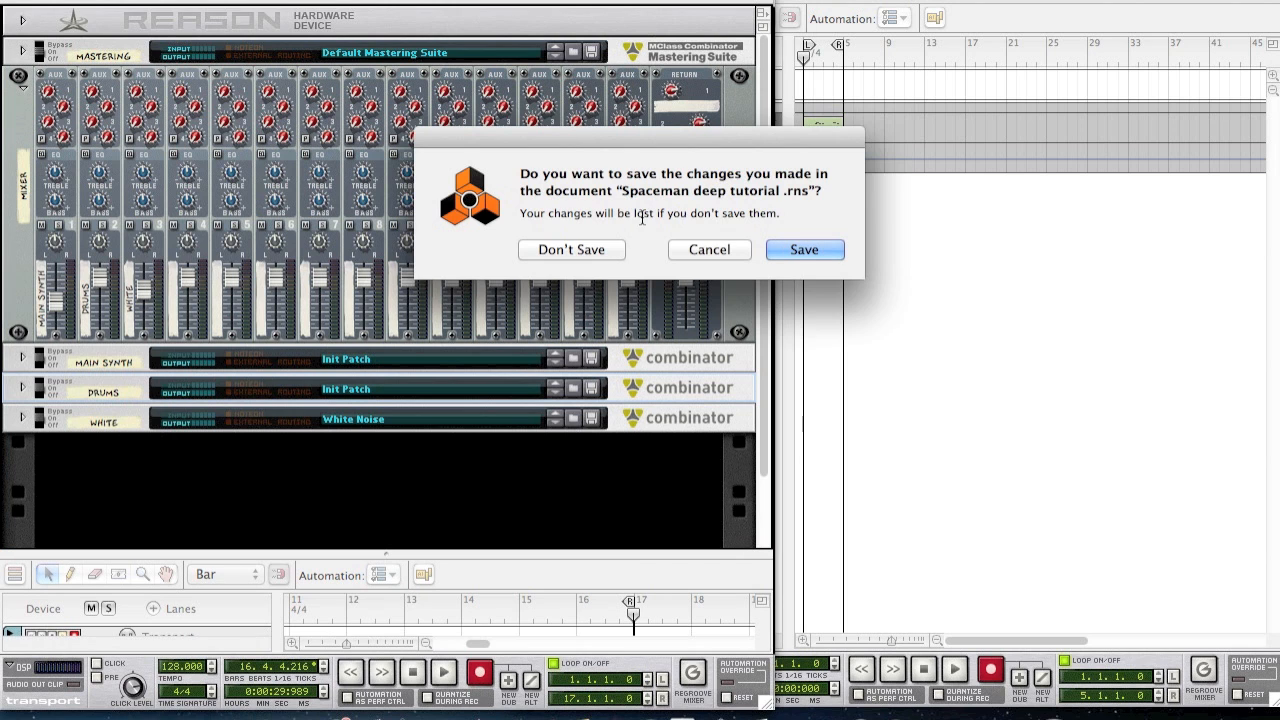
left_click(571, 249)
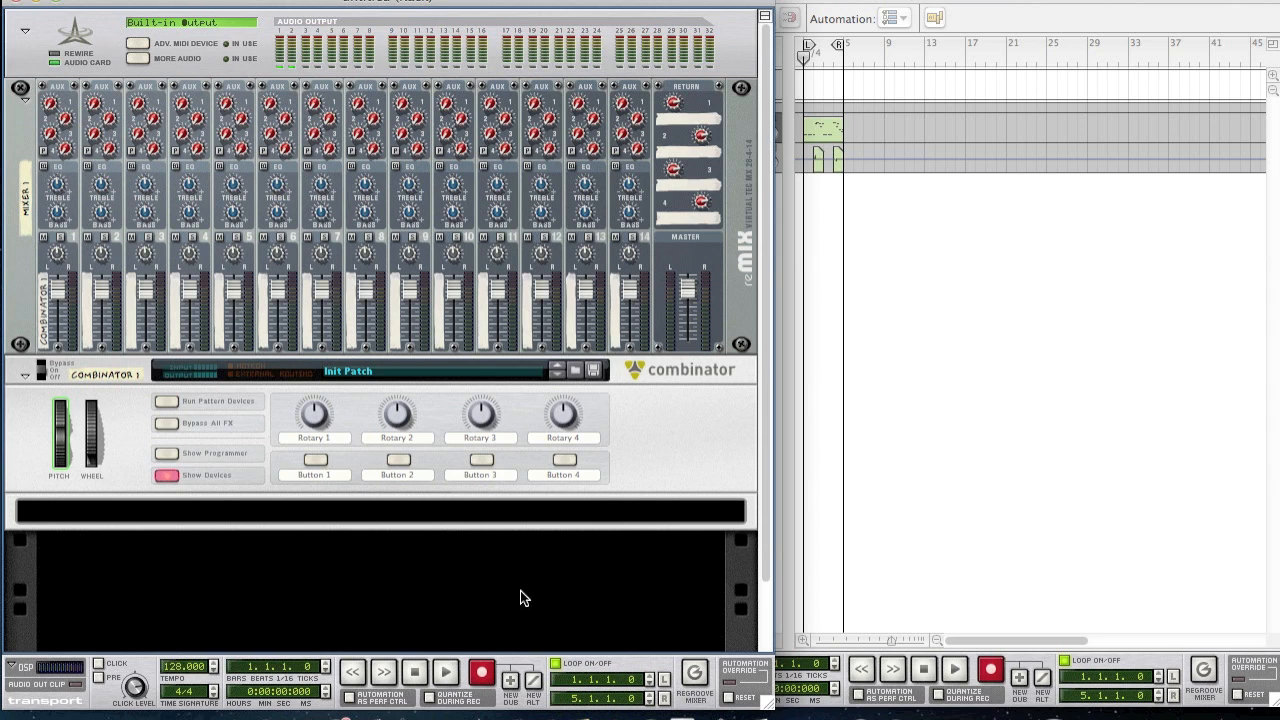
scroll(517, 545, "down", 2)
- Create a Thor Polysonic Synthesizer inside Combinator 1
scroll(398, 540, "up", 2)
left_click(409, 514)
right_click(409, 514)
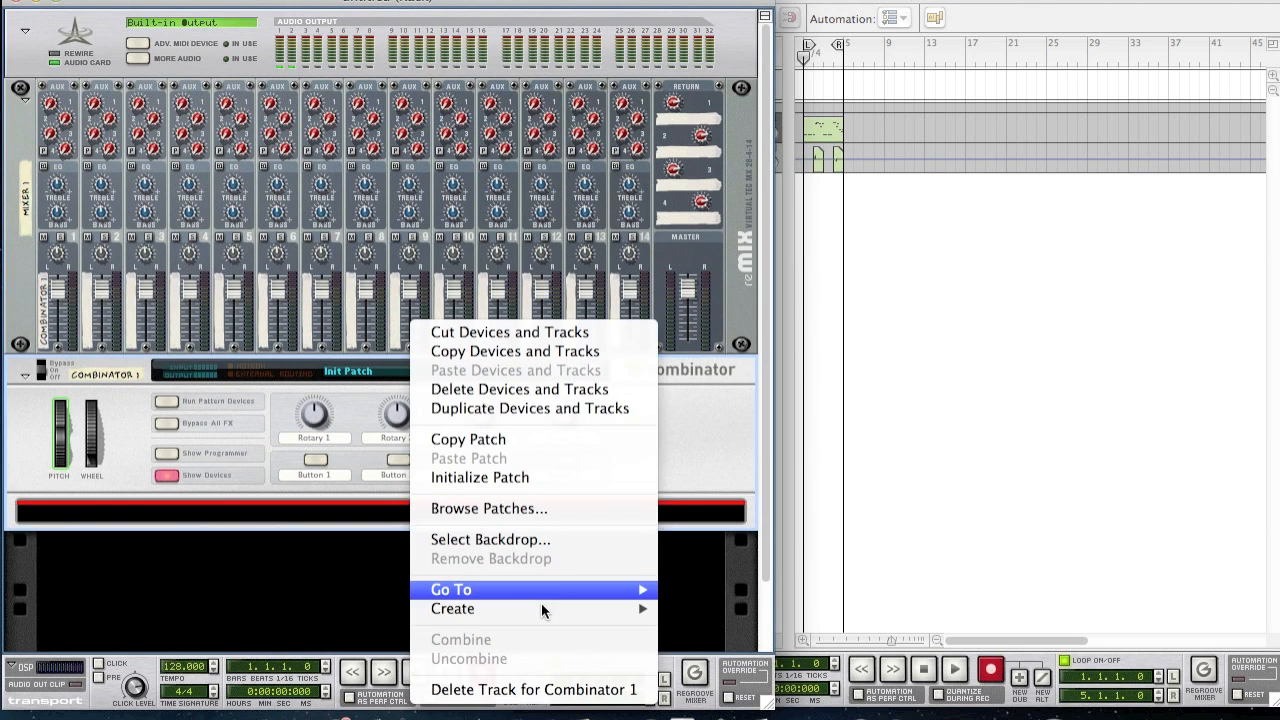
mouse_move(543, 608)
left_click(820, 128)
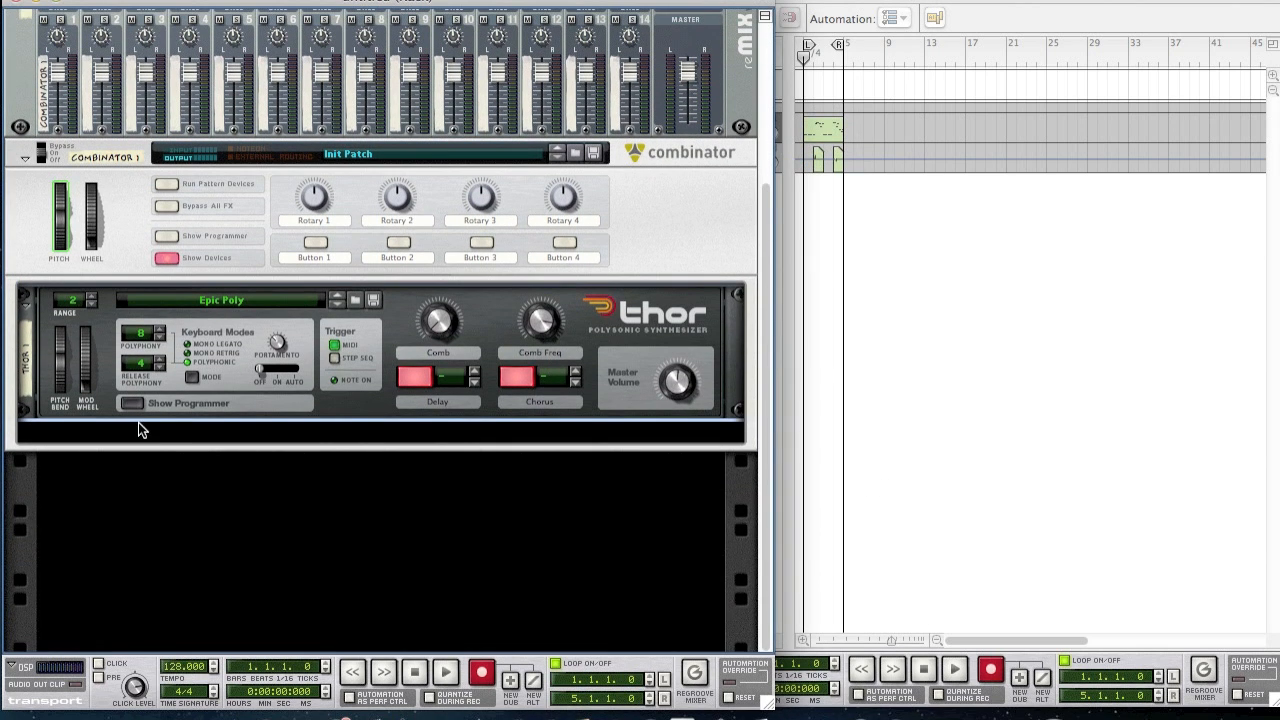
- Reset Thor to Init Patch and show its full programmer panel
right_click(325, 362)
left_click(436, 455)
left_click(131, 403)
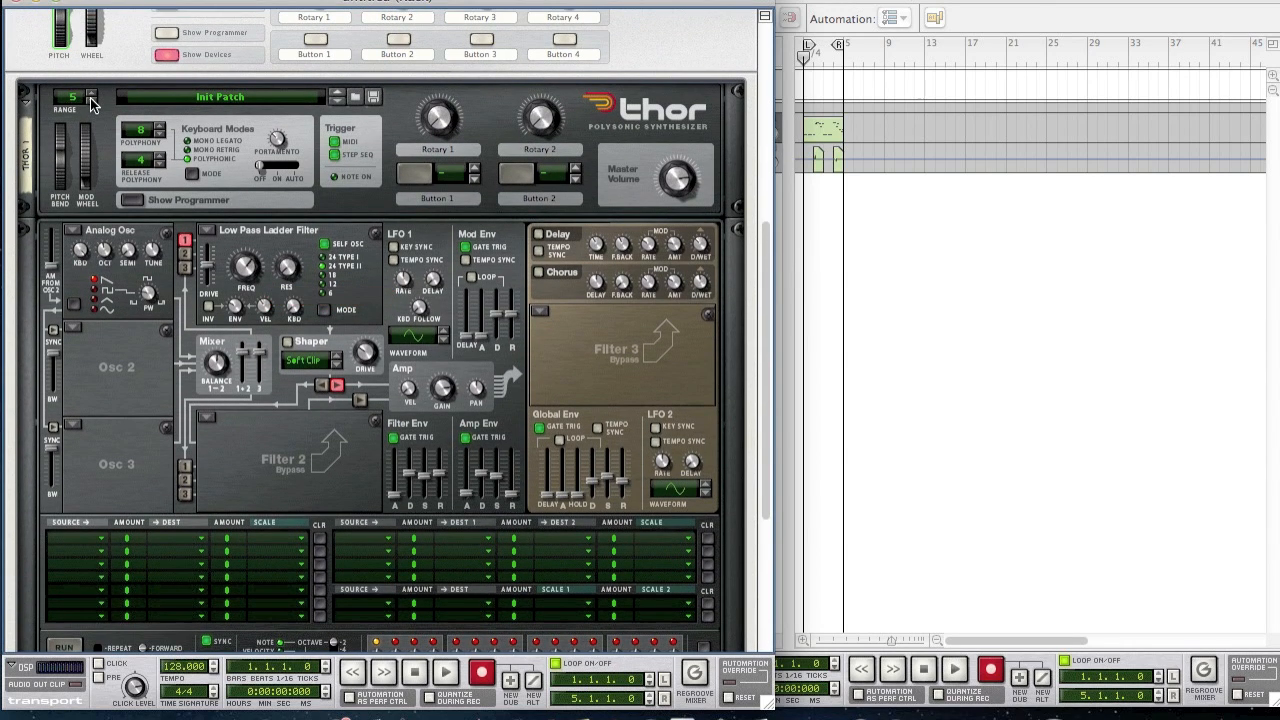
- Set Thor's pitch bend range to 12, turn portamento on at about 34, and adjust Osc 1's octave
left_click(91, 93)
left_click(91, 93)
left_click(277, 164)
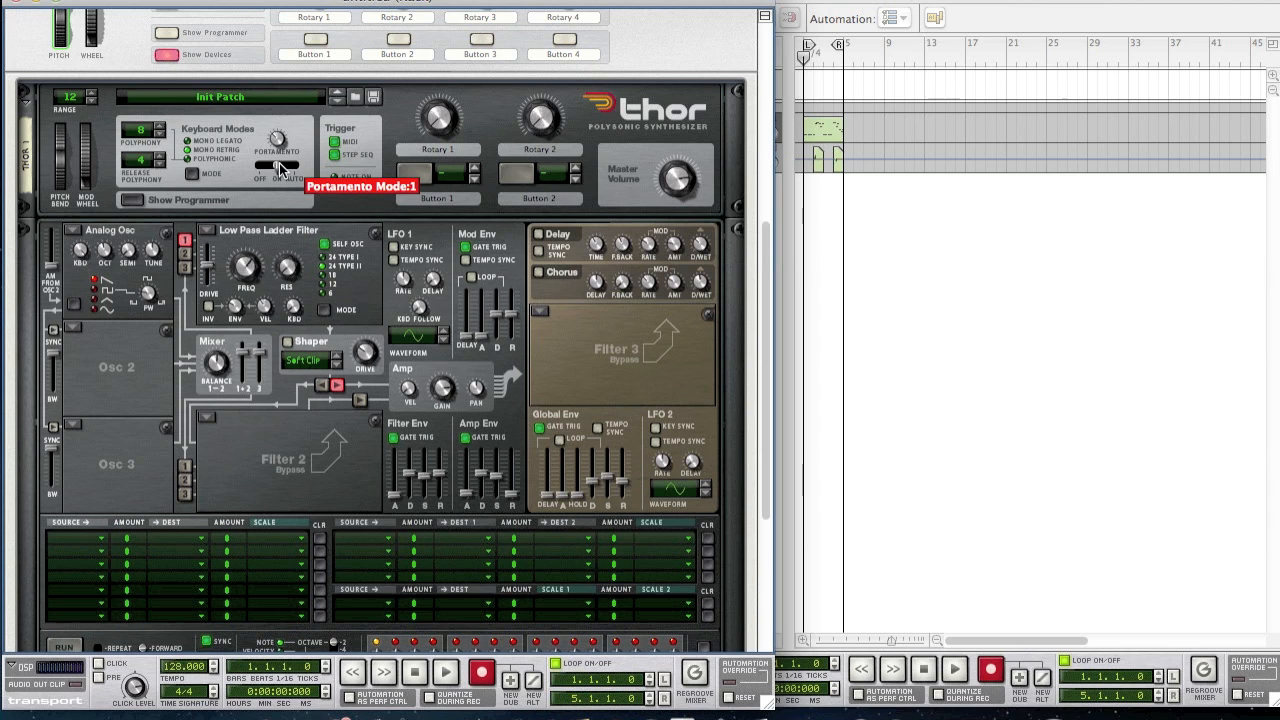
left_click_drag(281, 146, 283, 150)
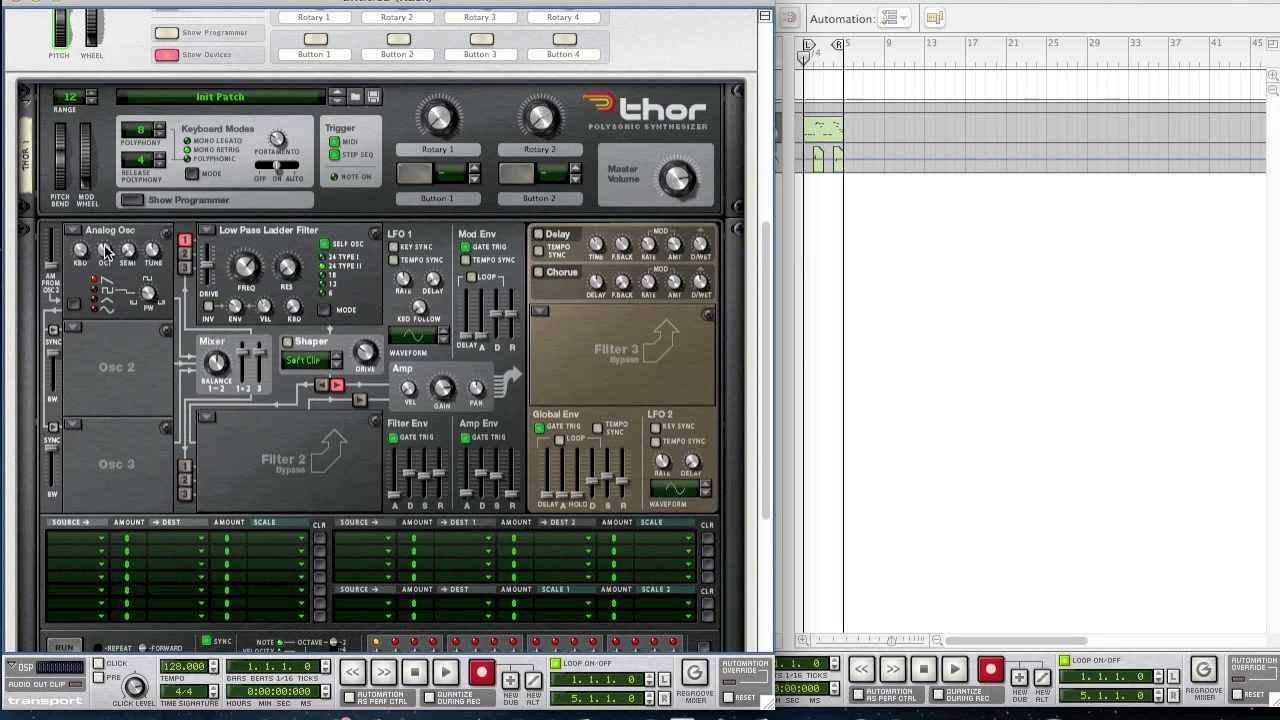
left_click_drag(110, 260, 112, 264)
- Make Osc 2 an Analog oscillator at octave 2 and Osc 3 a Phase Modulation oscillator
left_click(75, 329)
left_click(105, 216)
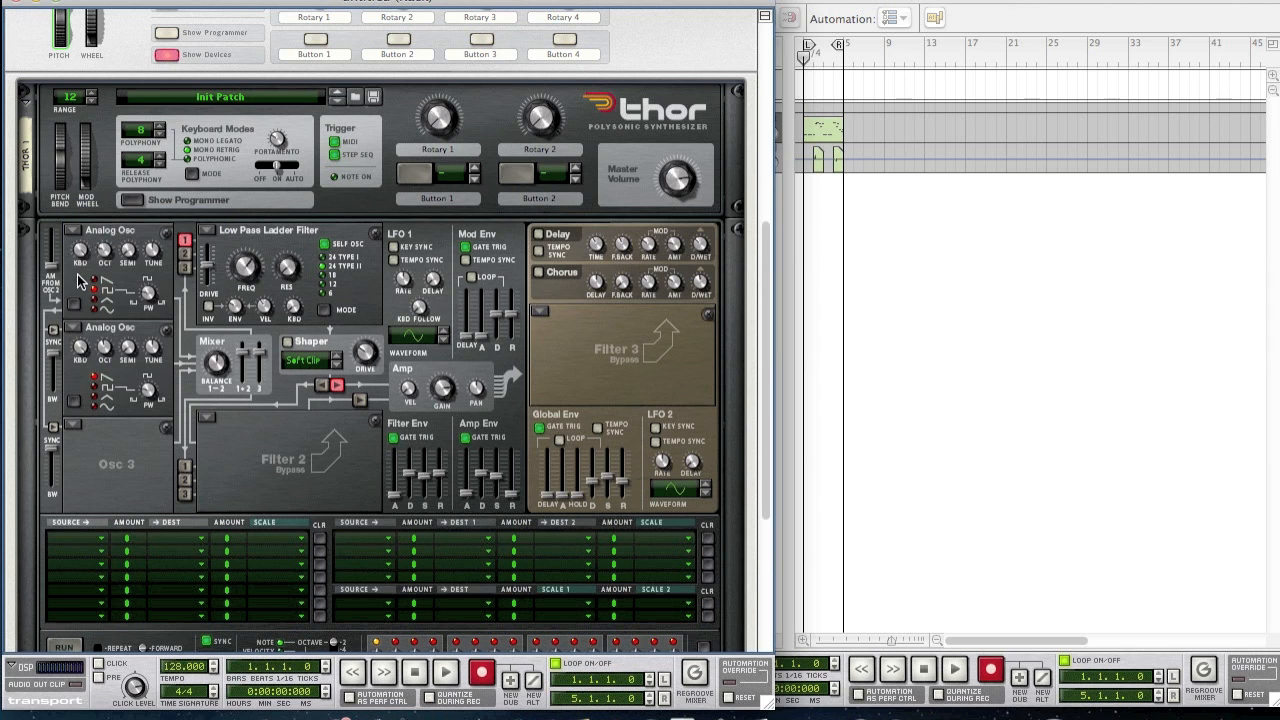
left_click(70, 428)
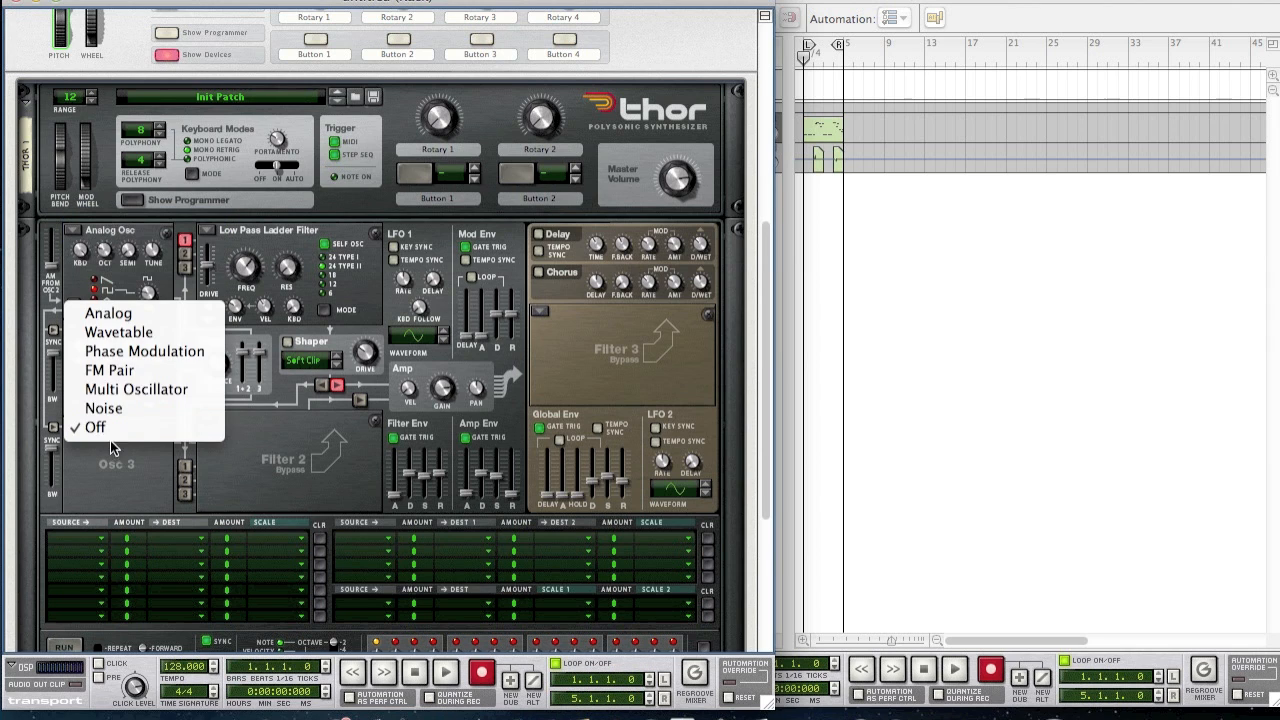
left_click(143, 350)
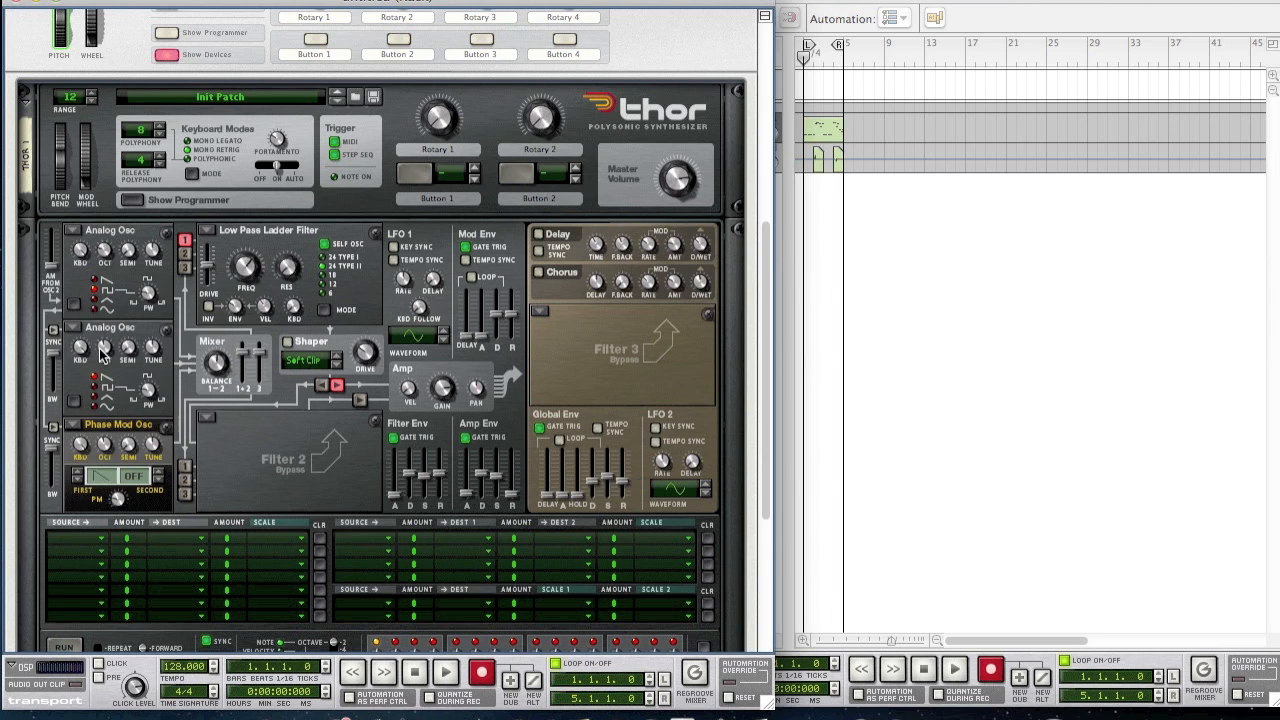
left_click_drag(107, 350, 112, 370)
- Change the phase-mod oscillator's first waveform
mouse_move(104, 452)
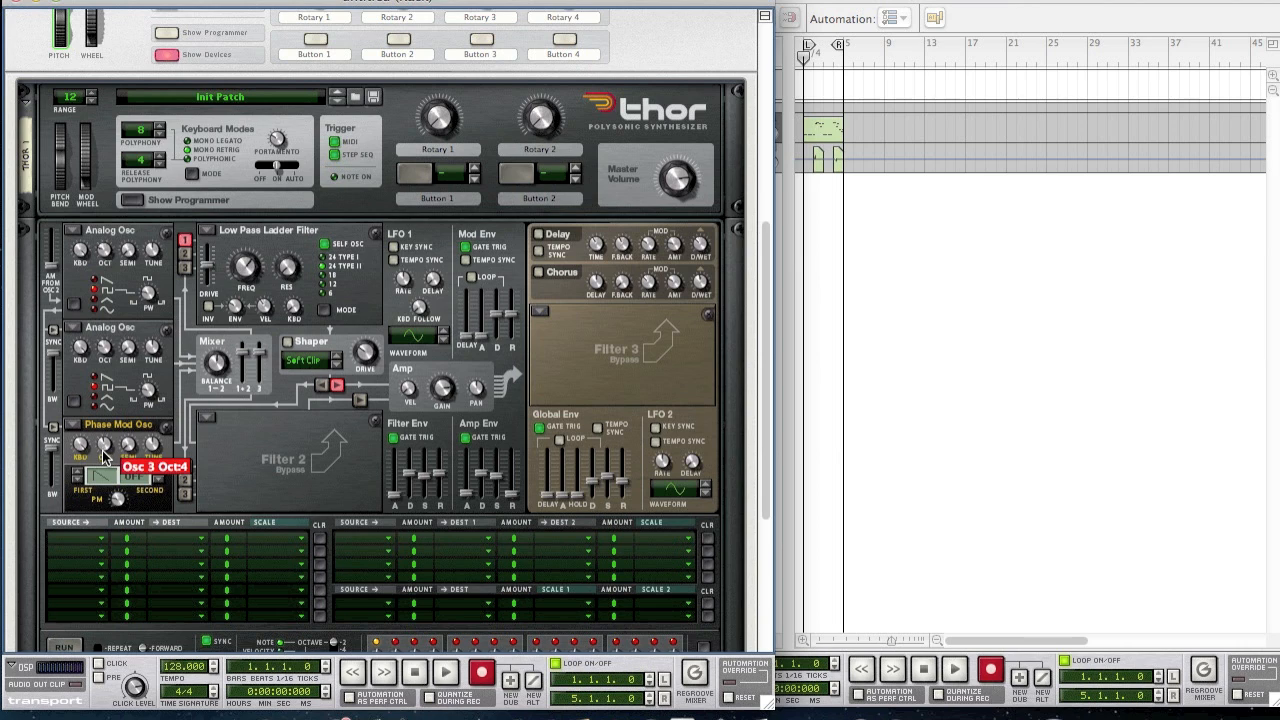
mouse_move(89, 490)
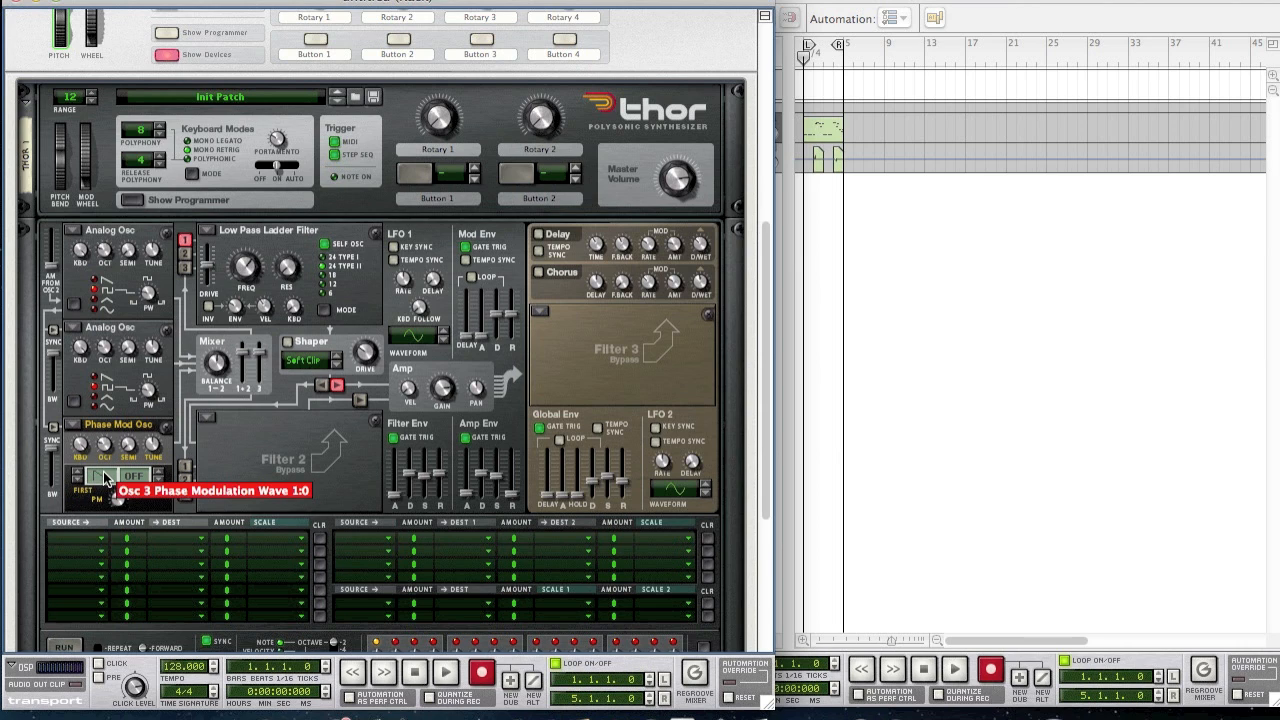
left_click(78, 471)
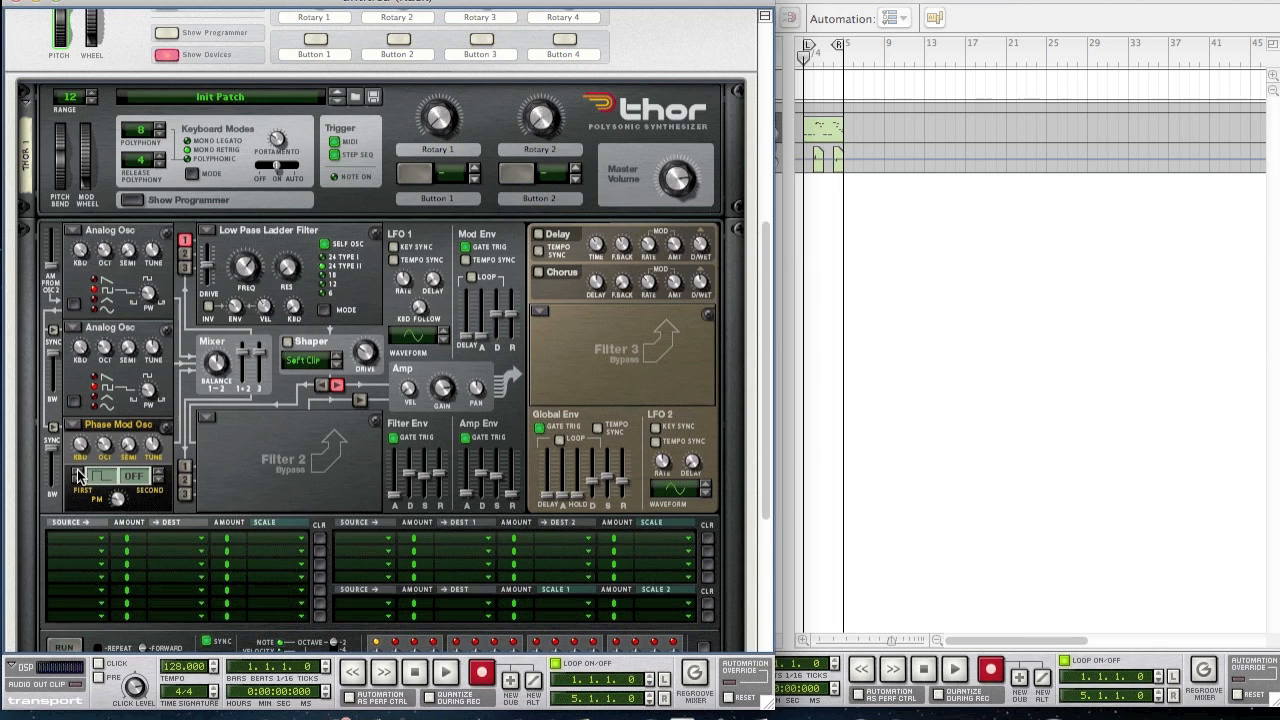
- Give the phase-mod oscillator a square first waveform, a saw second waveform, and PM amount 16
left_click(79, 476)
left_click(78, 476)
left_click(161, 479)
left_click_drag(118, 500, 73, 492)
- Route Osc 2 and 3 into filter 1, with cutoff 21.6 kHz, envelope 94, resonance 22, 12 dB slope
left_click(184, 253)
left_click(184, 267)
mouse_move(242, 276)
left_click_drag(242, 278, 179, 181)
left_click_drag(234, 310, 185, 276)
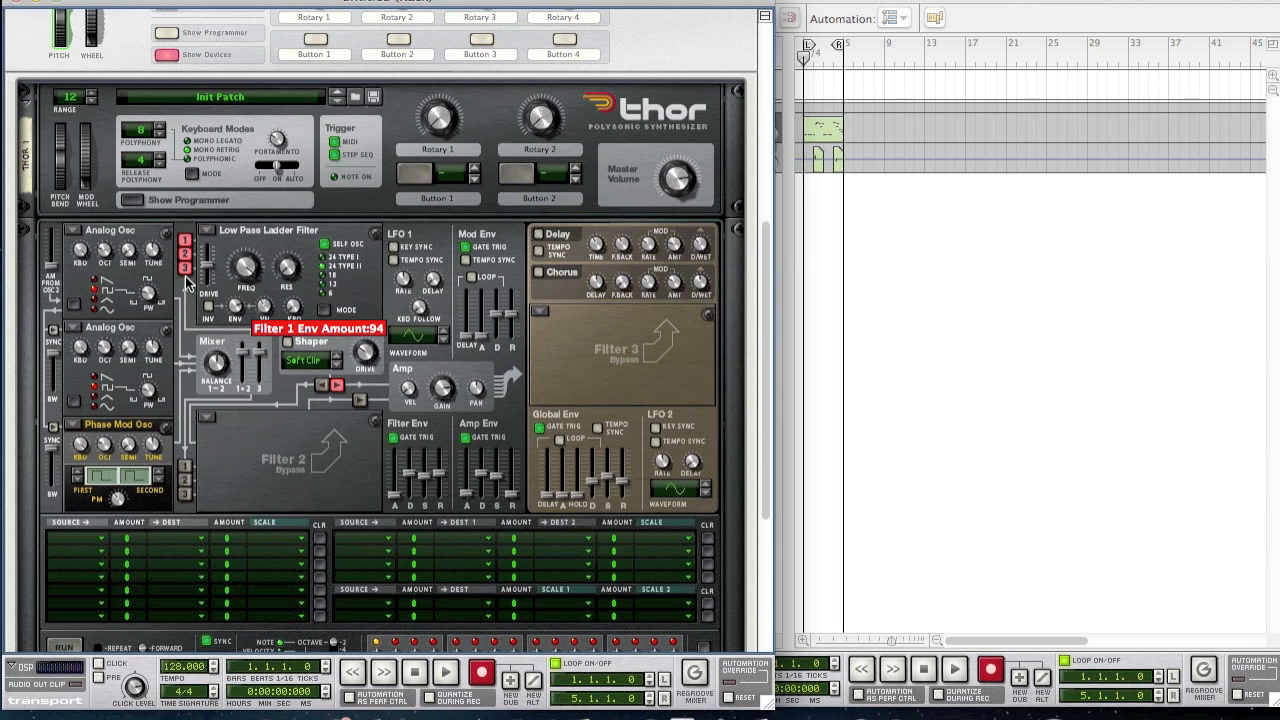
left_click_drag(288, 270, 288, 258)
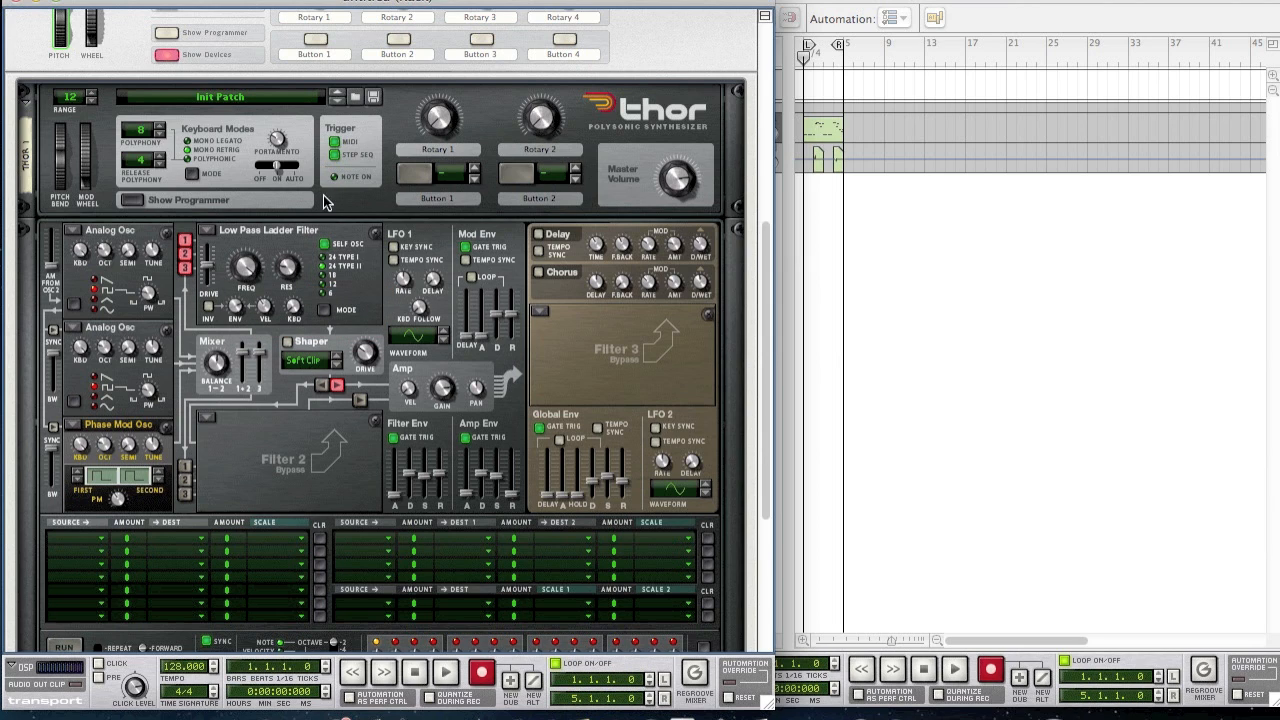
left_click(323, 281)
- Set shaper drive to 33, Osc 1/2 balance to 98, and Osc 3 level to -7.6 dB
mouse_move(353, 362)
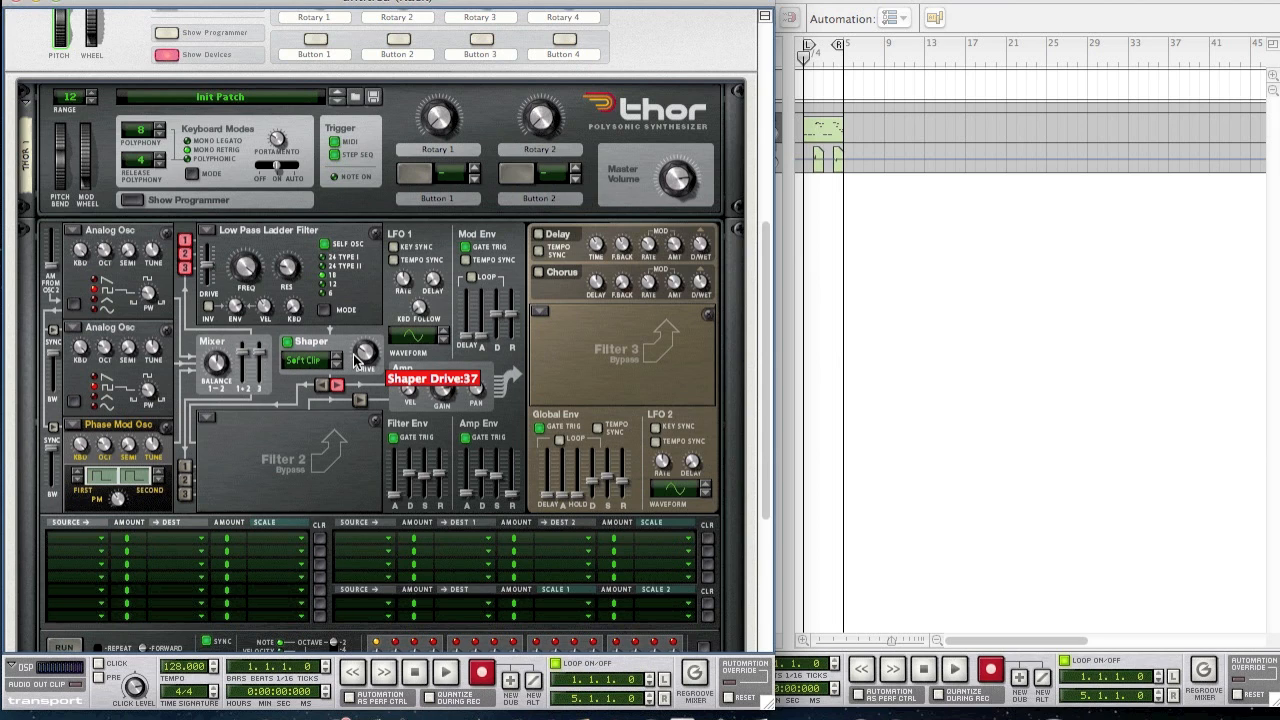
left_click_drag(356, 362, 356, 366)
mouse_move(208, 368)
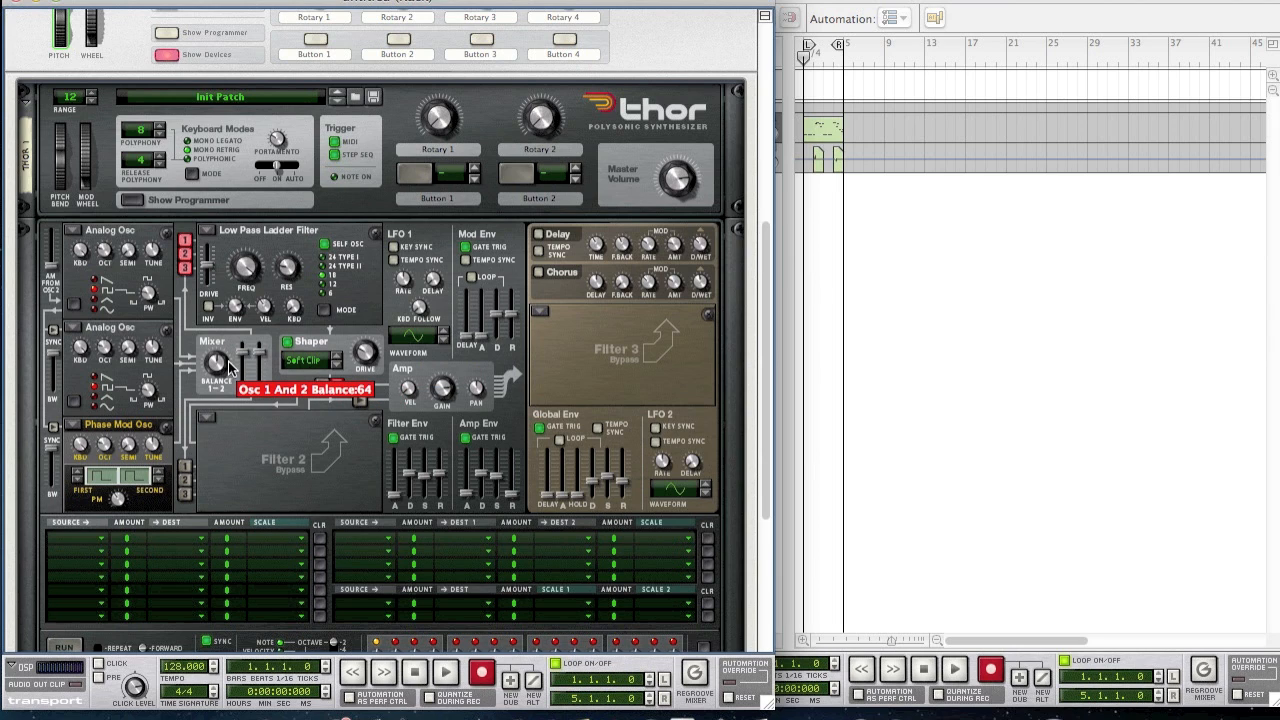
left_click_drag(215, 378, 183, 362)
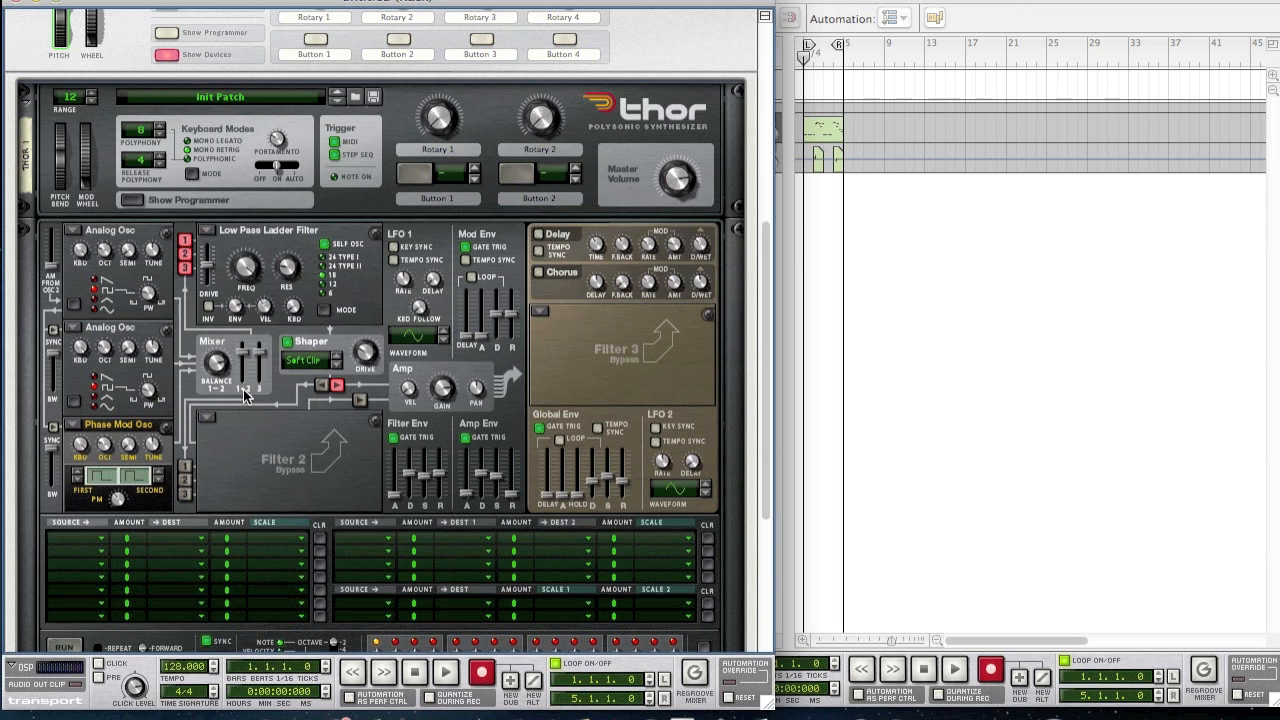
left_click_drag(260, 358, 258, 372)
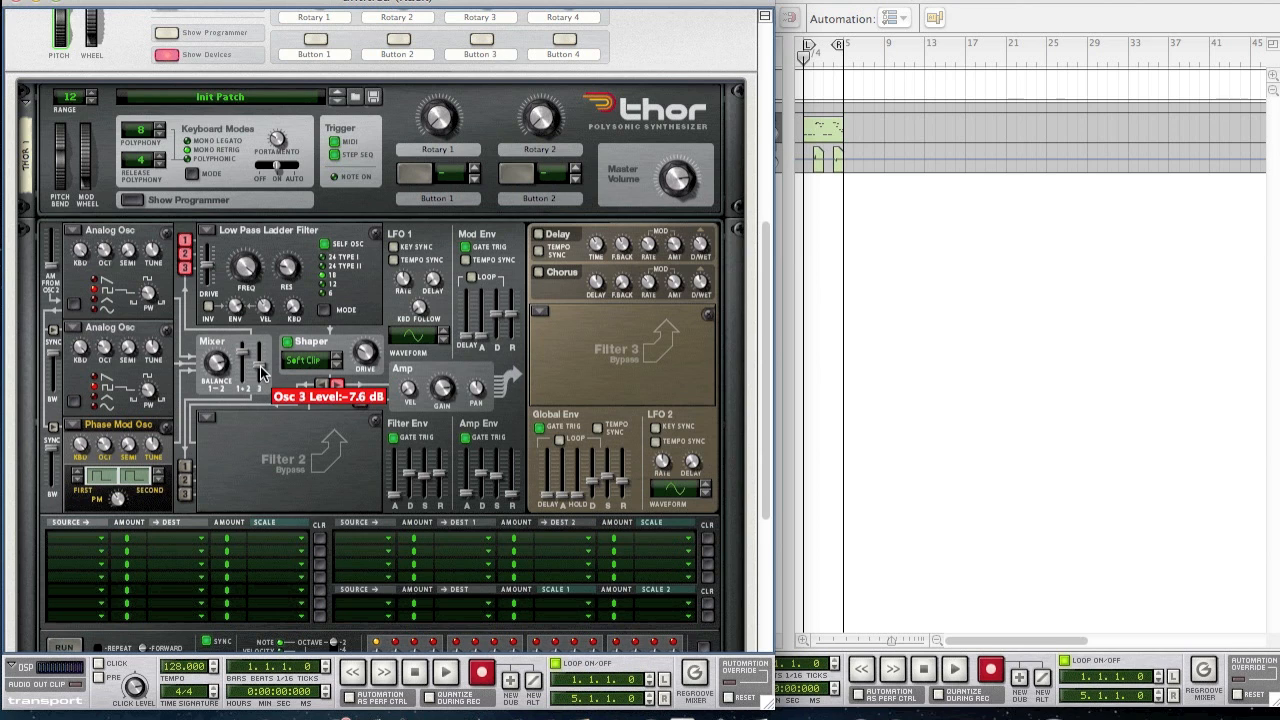
scroll(259, 400, "down", 1)
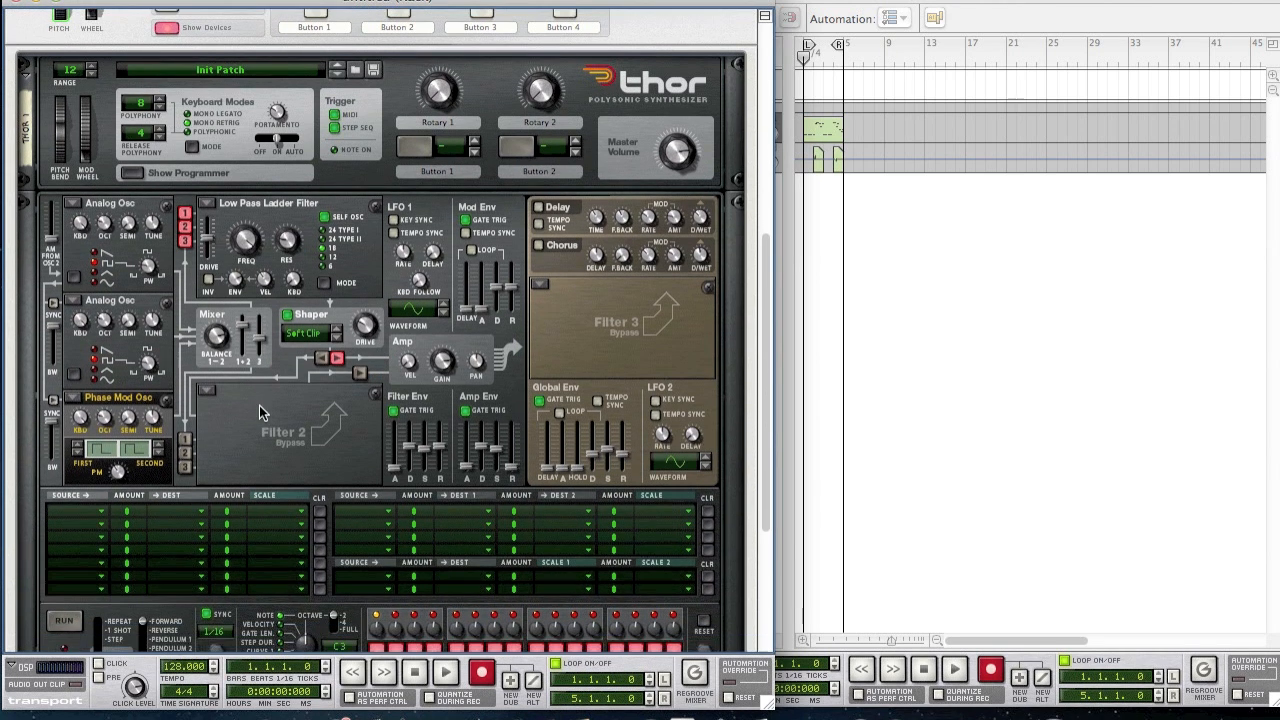
- Load a Formant filter into filter slot 2, feed Osc 3 into it, and set X/Y to 29,102
left_click(208, 388)
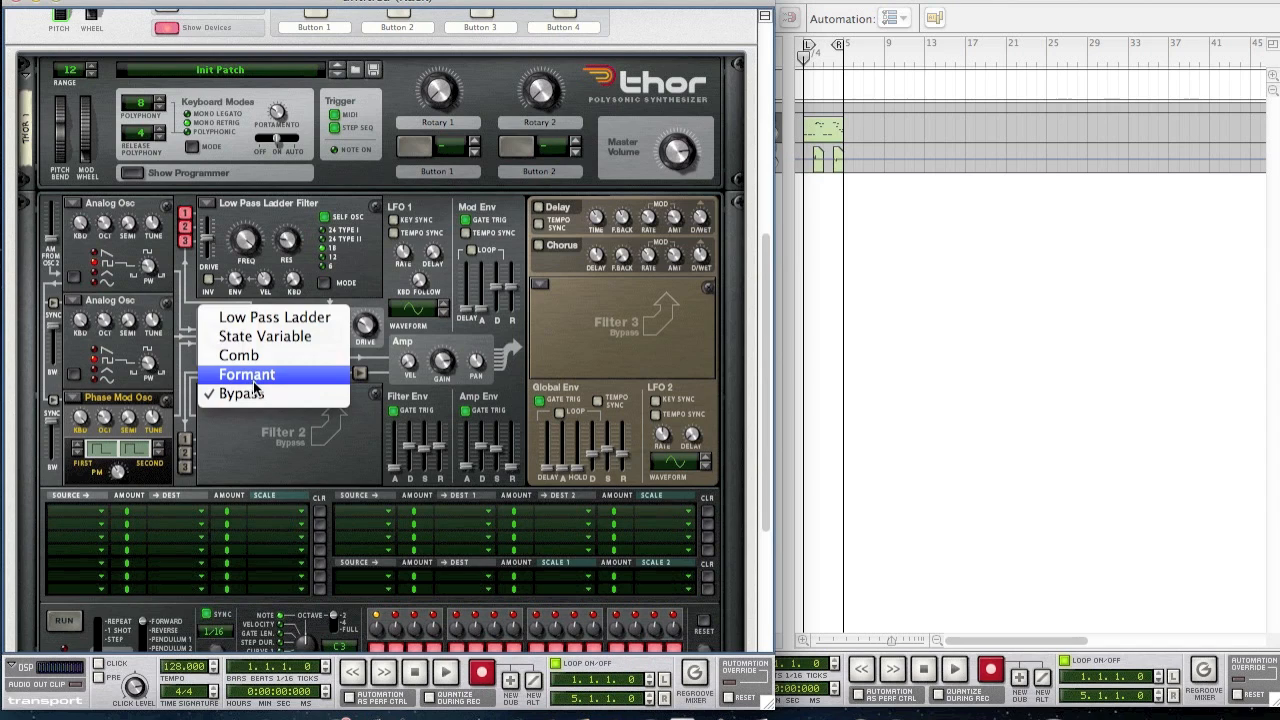
left_click(253, 381)
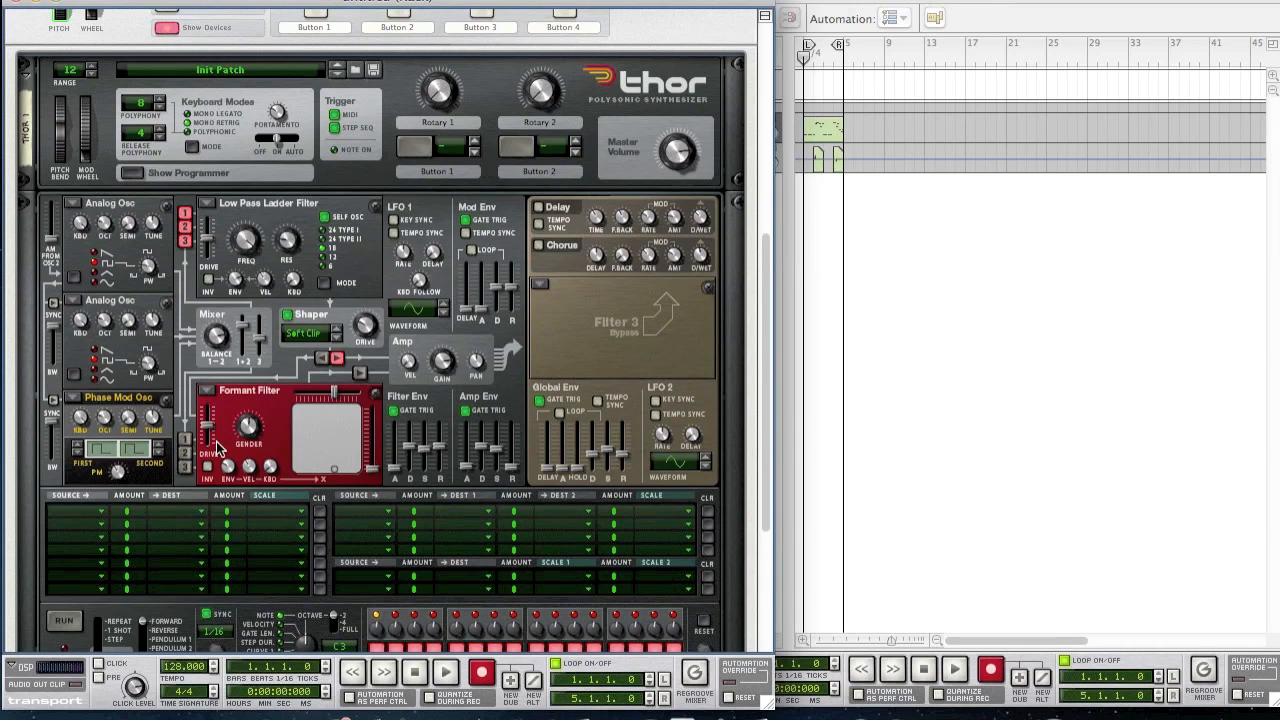
left_click(185, 467)
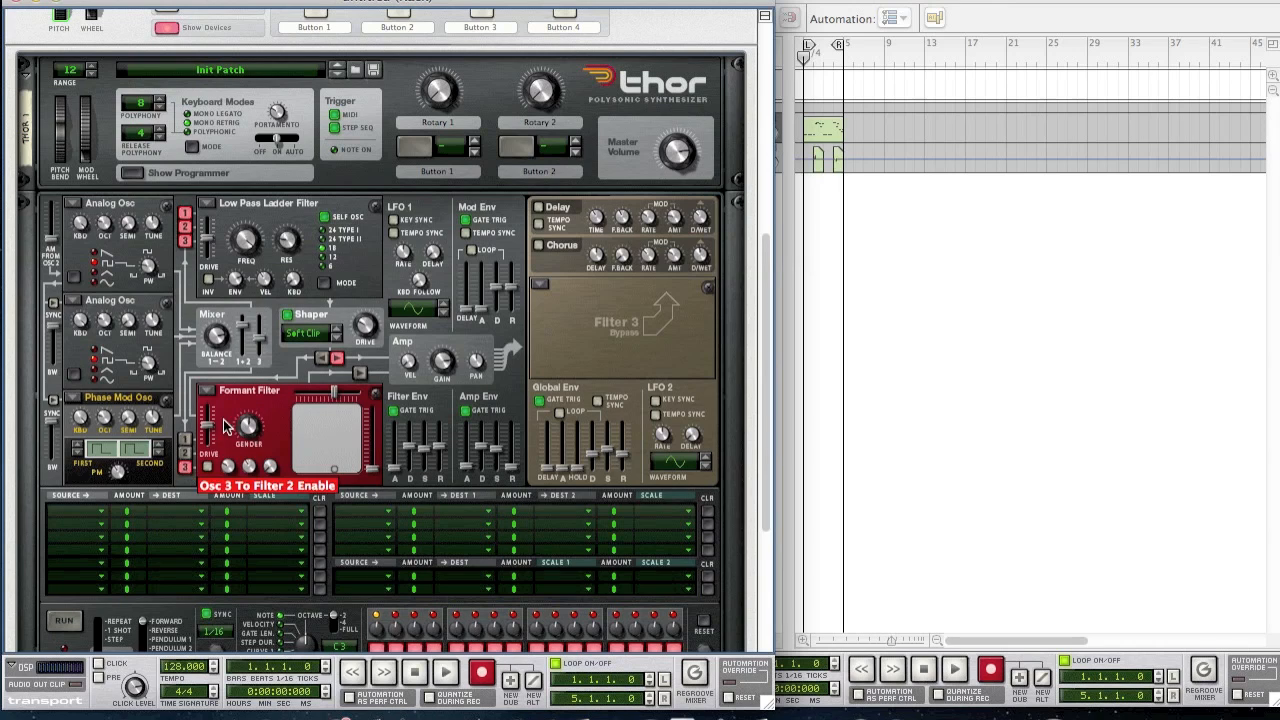
left_click_drag(318, 448, 310, 427)
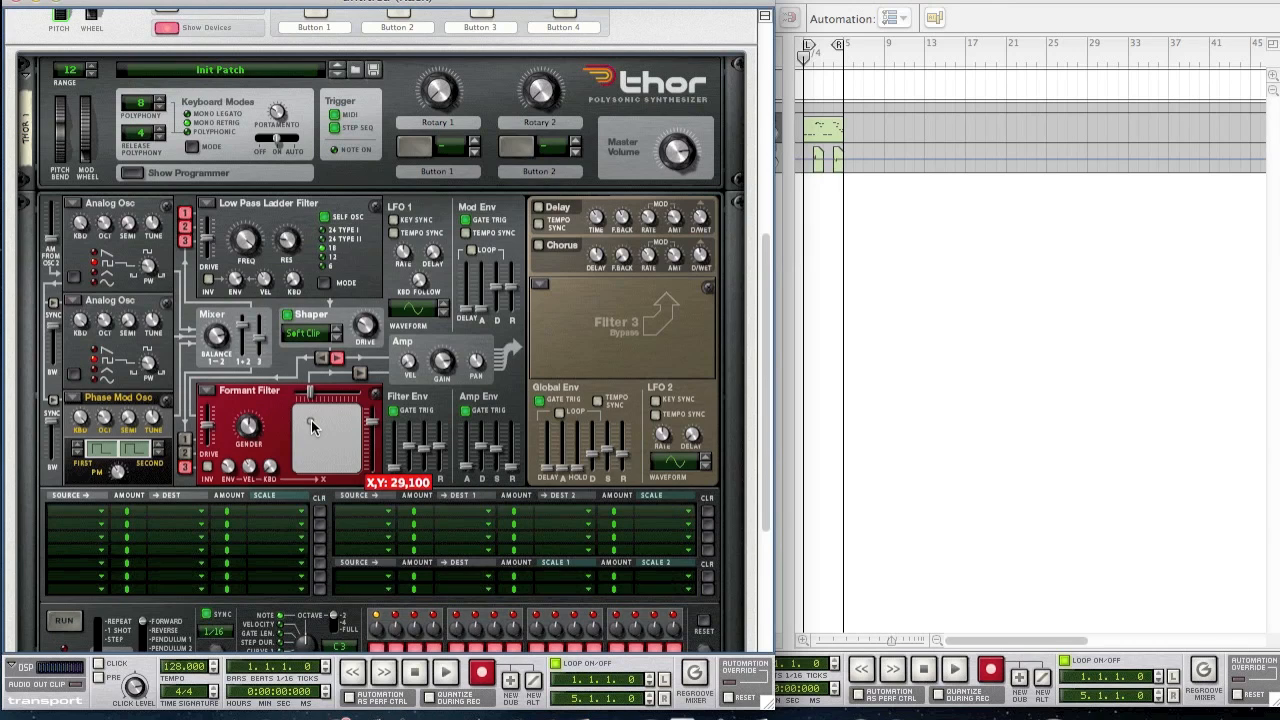
left_click_drag(311, 427, 311, 425)
left_click_drag(311, 425, 311, 425)
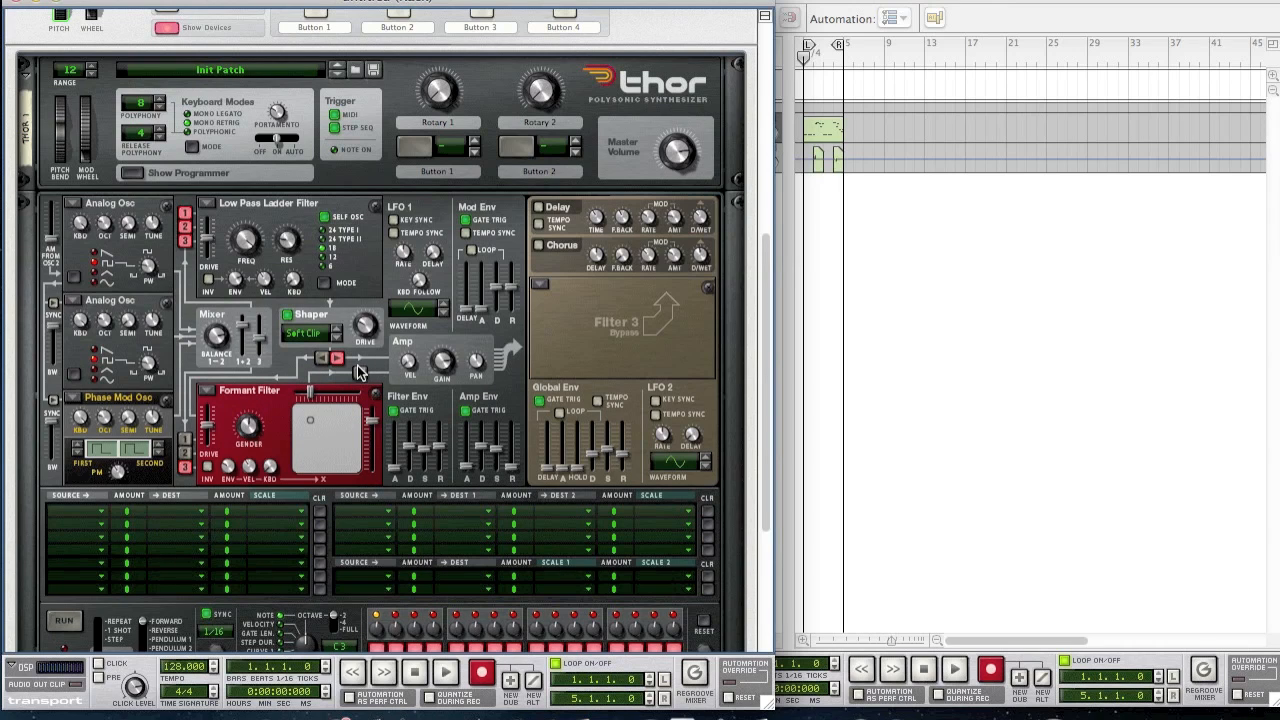
- Send the Formant filter to the amplifier and raise the filter envelope sustain to -8.4 dB
left_click(359, 372)
mouse_move(428, 447)
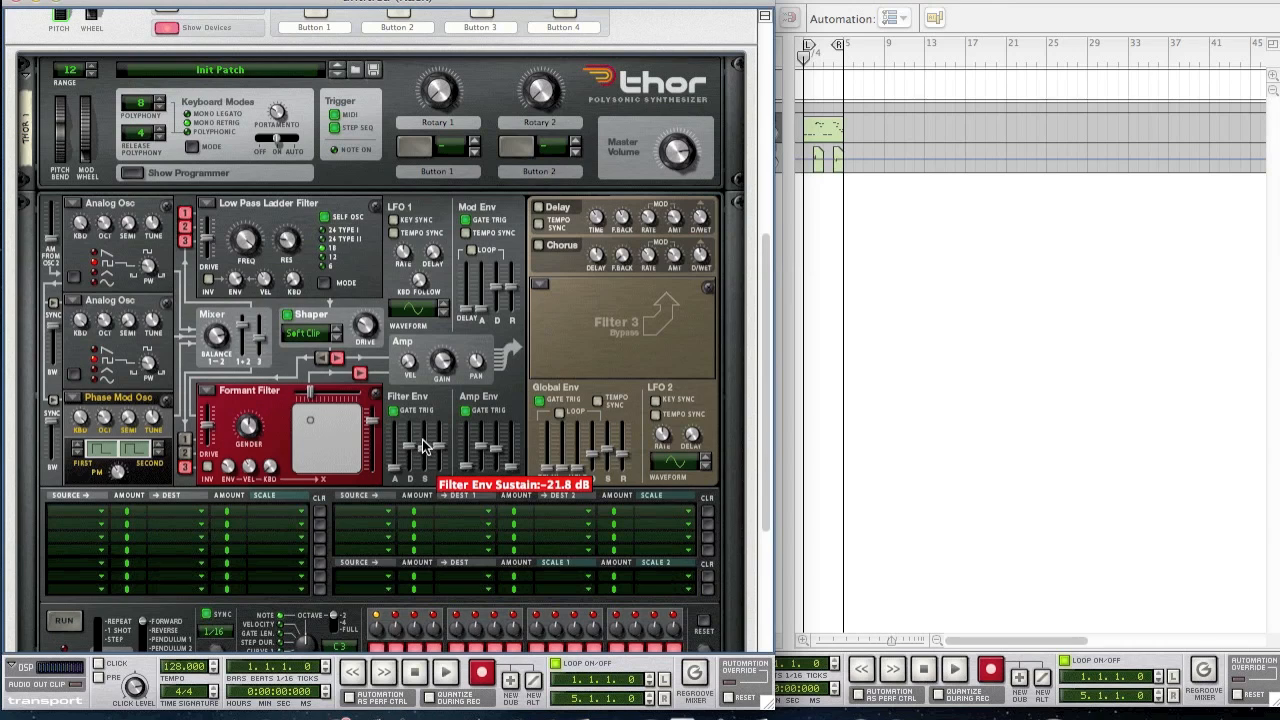
mouse_move(424, 445)
left_mouse_down()
mouse_move(423, 408)
mouse_move(441, 433)
left_mouse_up()
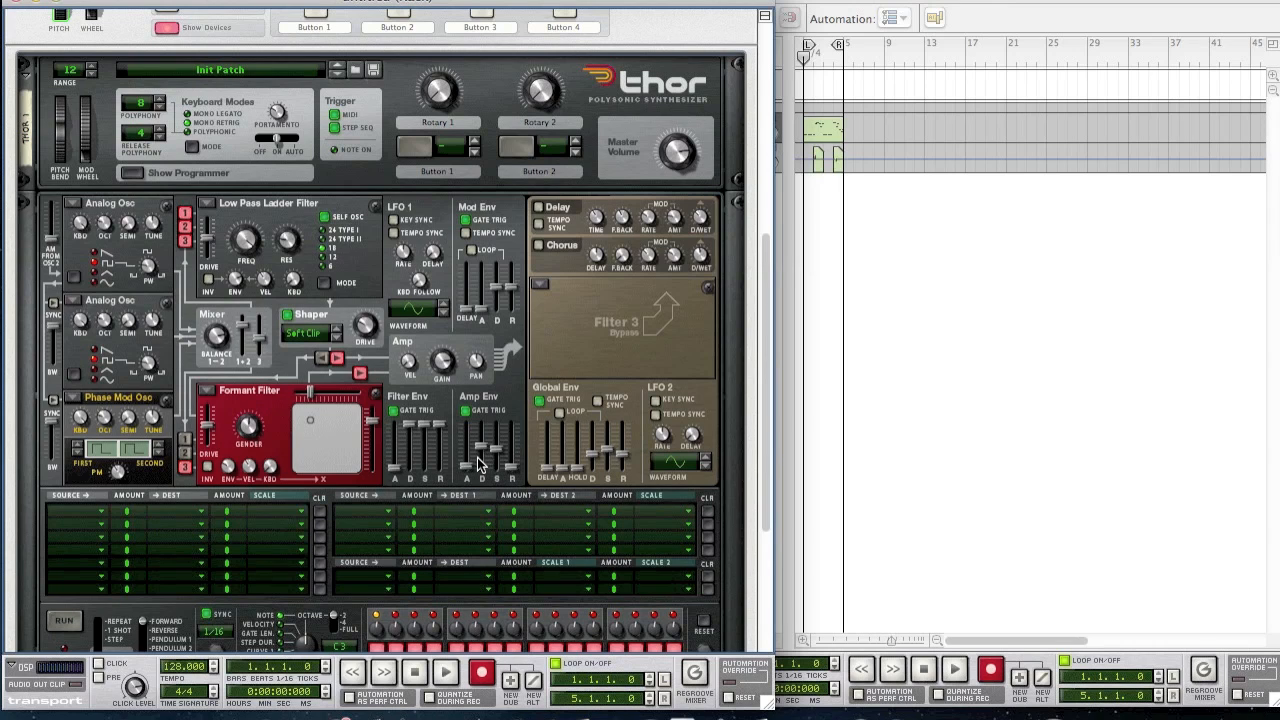
- Set the amp envelope: attack 9.0 ms, decay 2.24 s, slightly higher sustain, release about 30 ms
mouse_move(472, 470)
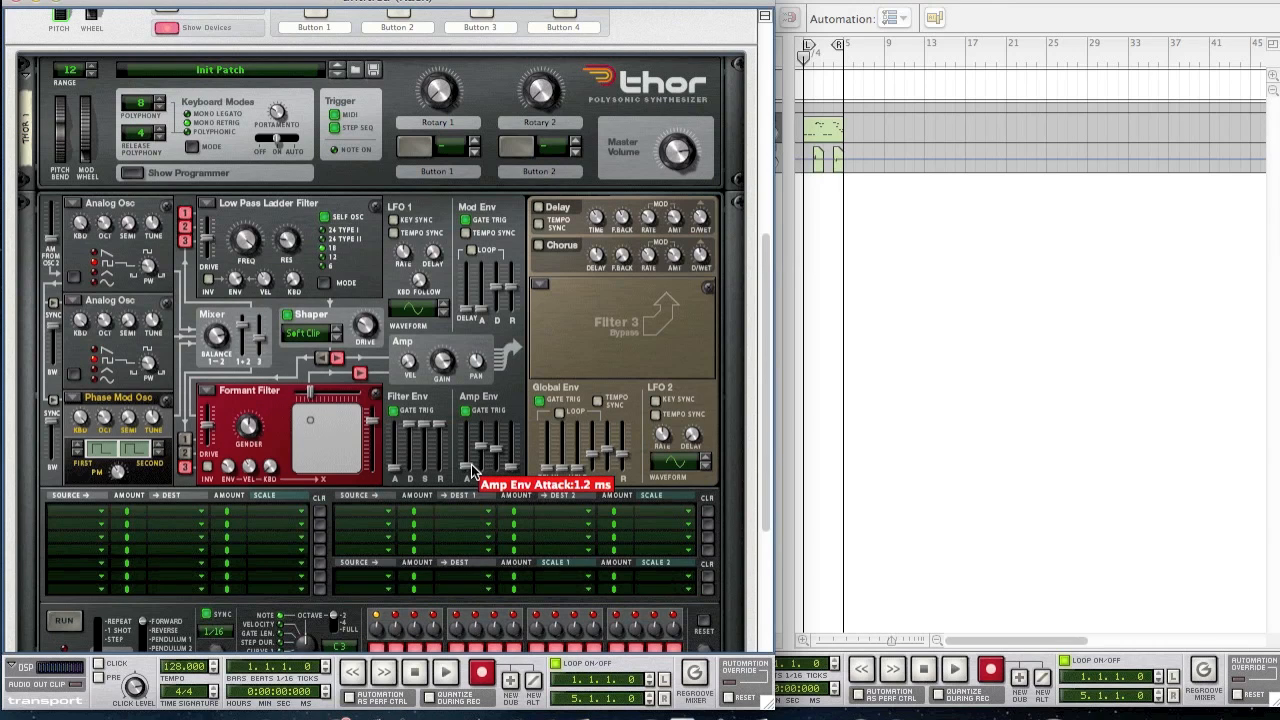
left_click_drag(472, 470, 472, 469)
mouse_move(487, 451)
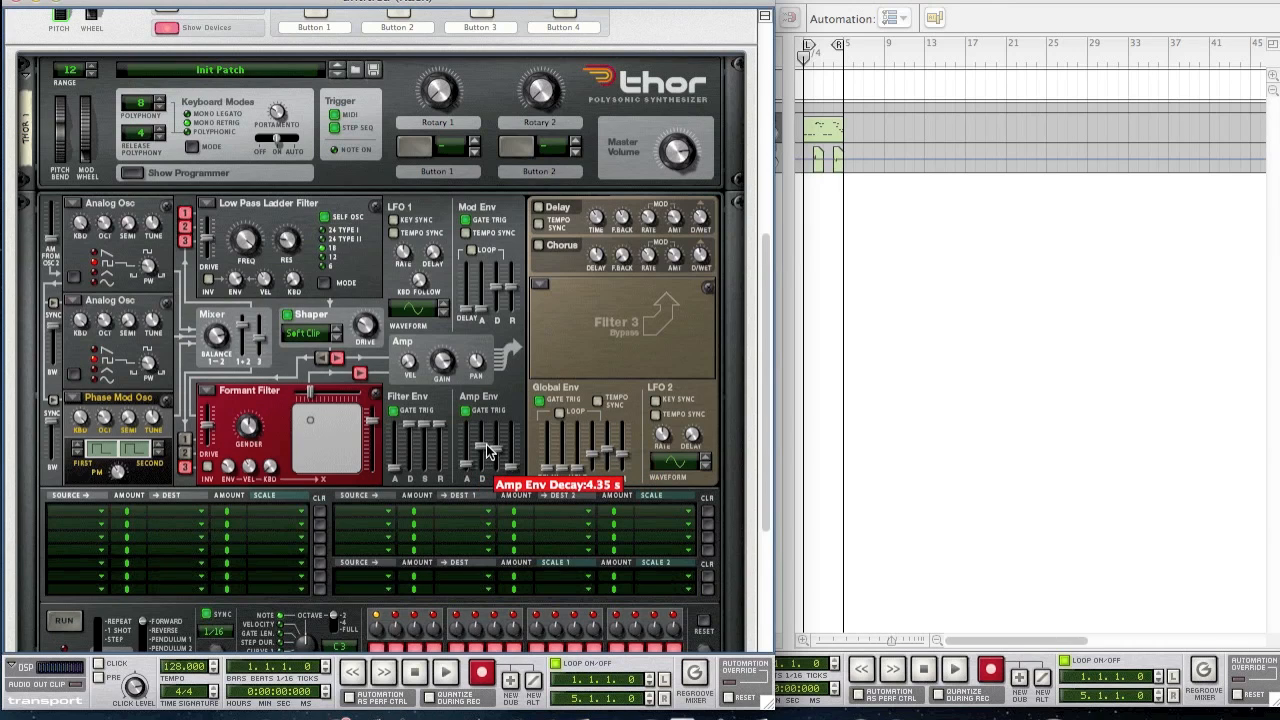
left_click_drag(487, 451, 489, 457)
mouse_move(494, 458)
left_click_drag(494, 458, 495, 452)
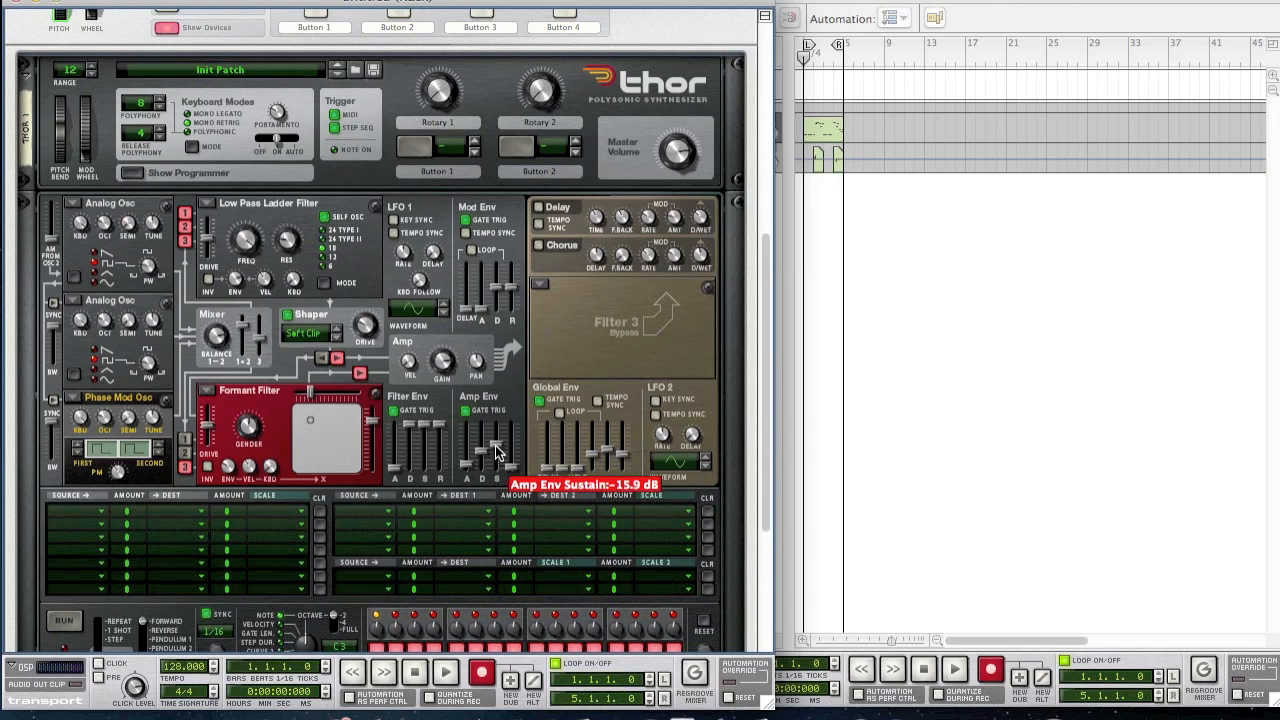
mouse_move(515, 478)
left_click_drag(515, 474, 515, 473)
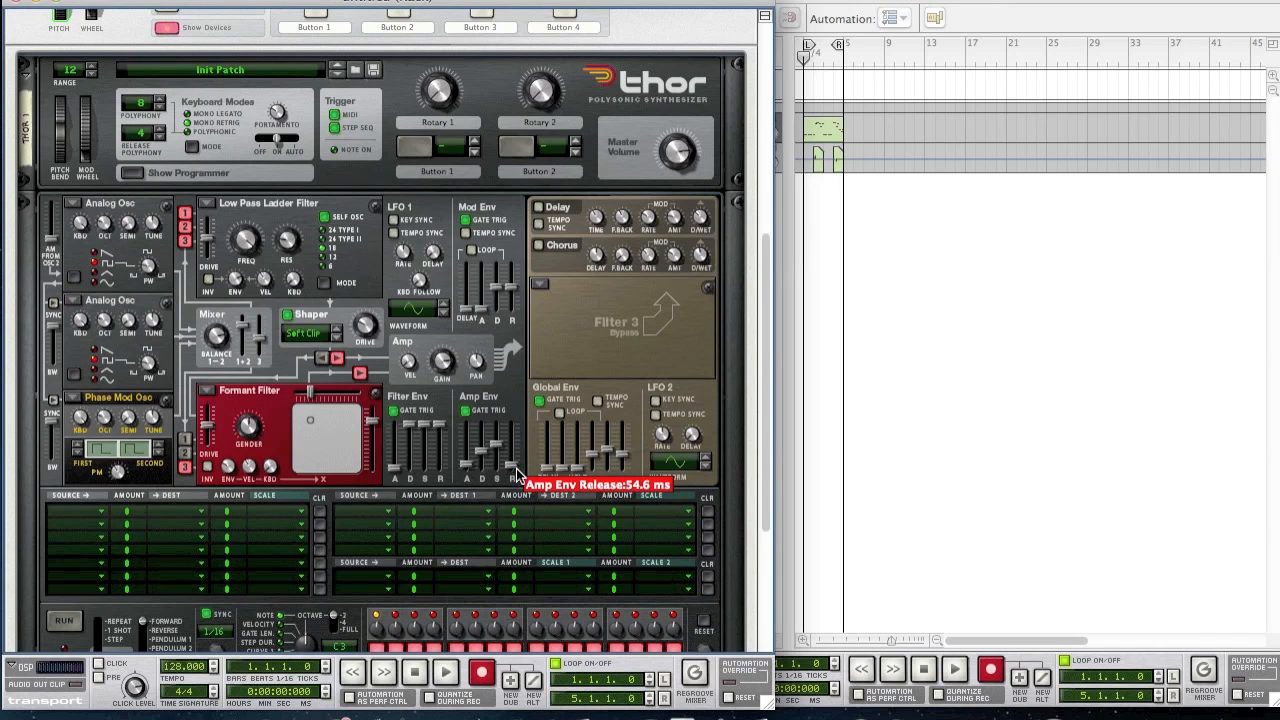
left_click_drag(516, 476, 516, 477)
- Make filter 3 a State Variable Filter with its frequency at 12.5 kHz
left_click(541, 286)
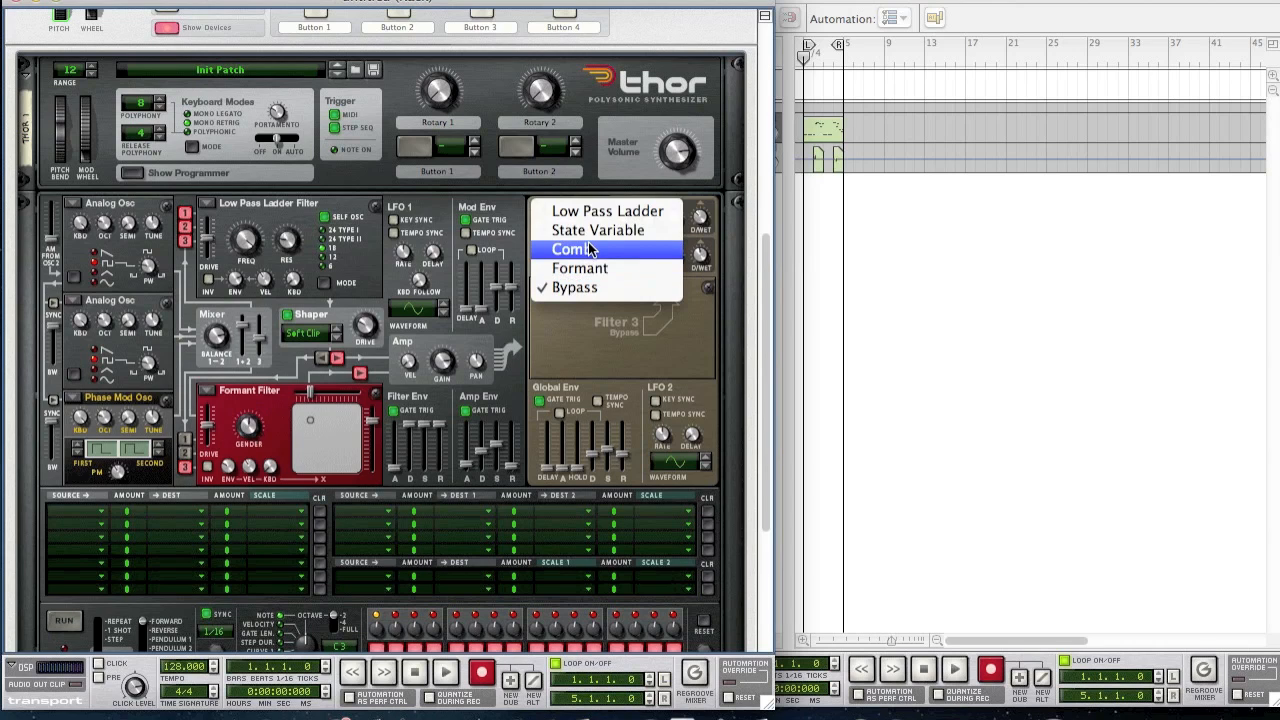
left_click(601, 231)
left_click_drag(556, 328, 544, 318)
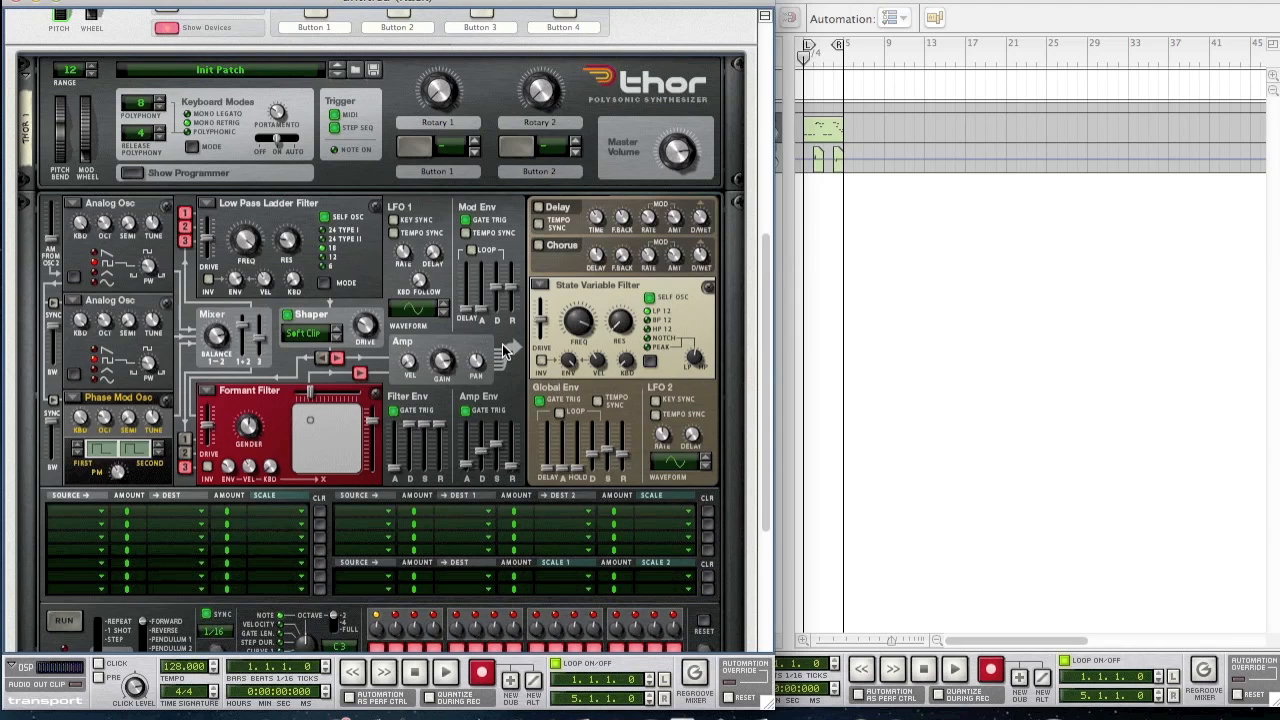
- Enable the chorus with a shorter delay, feedback 44, rate 0.23 Hz and dry/wet 40
left_click(540, 247)
left_click_drag(600, 265, 605, 292)
left_click_drag(622, 262, 658, 276)
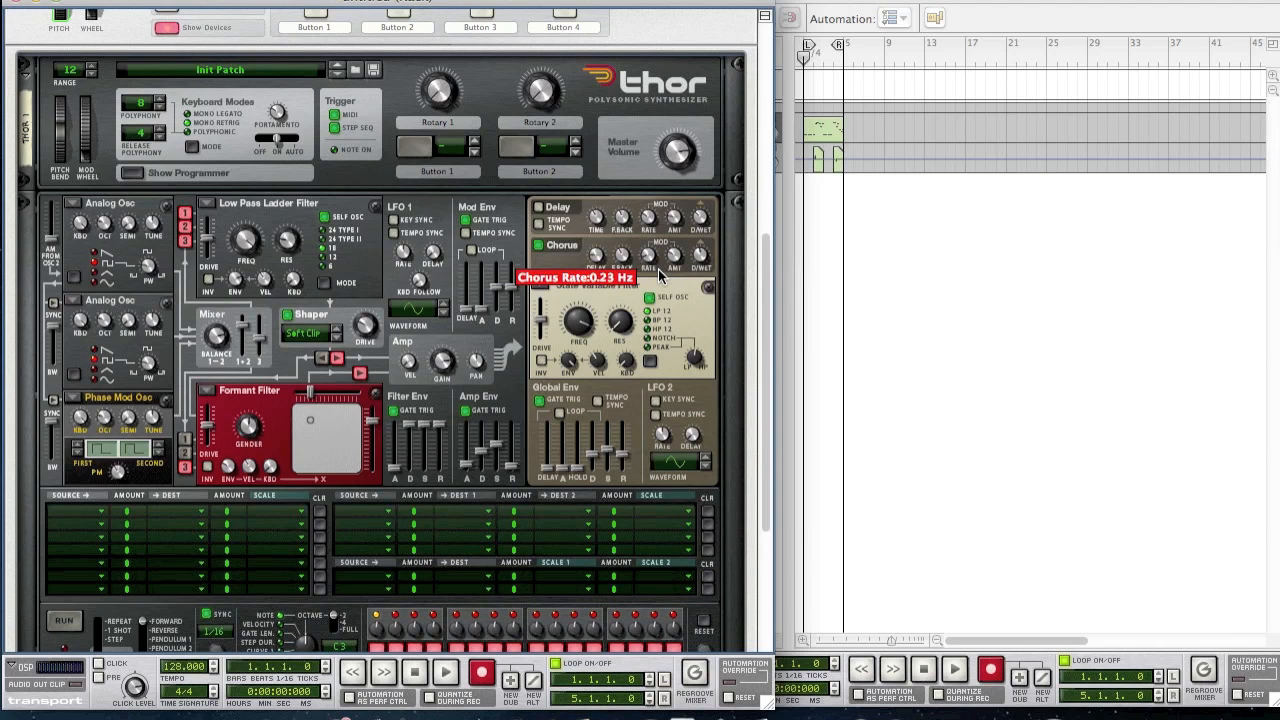
left_click_drag(658, 276, 678, 270)
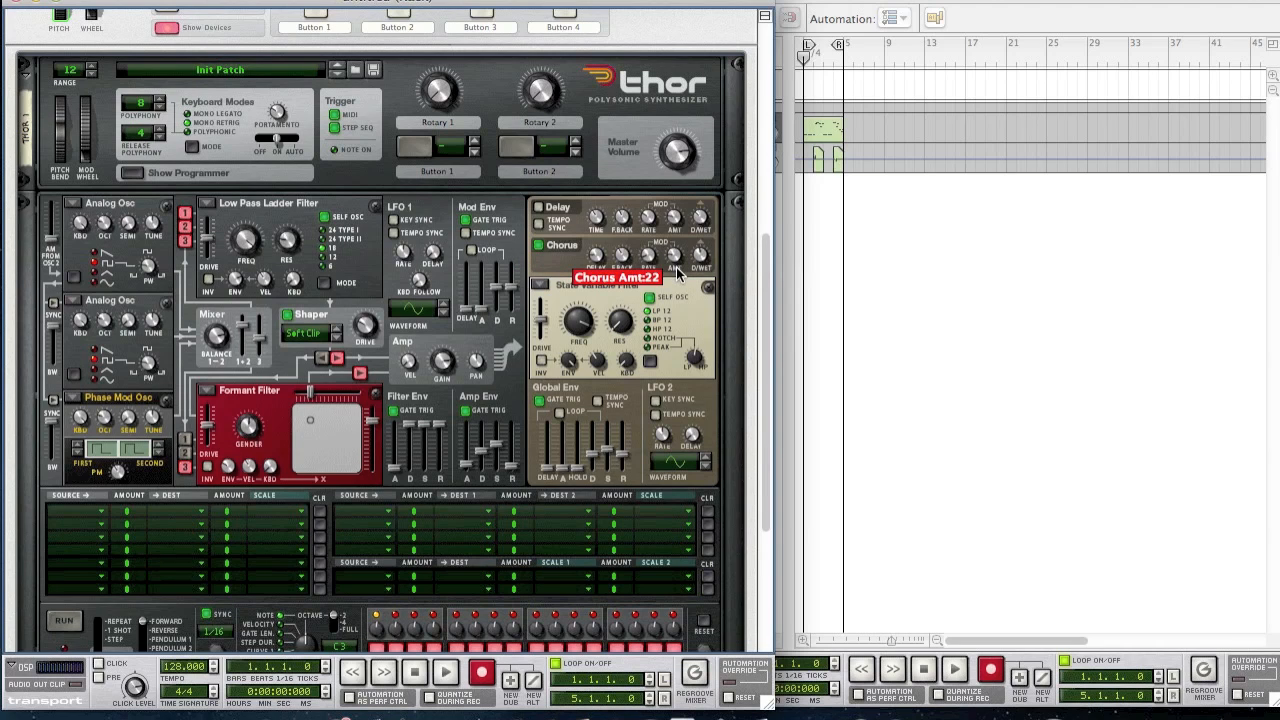
left_click_drag(698, 260, 689, 282)
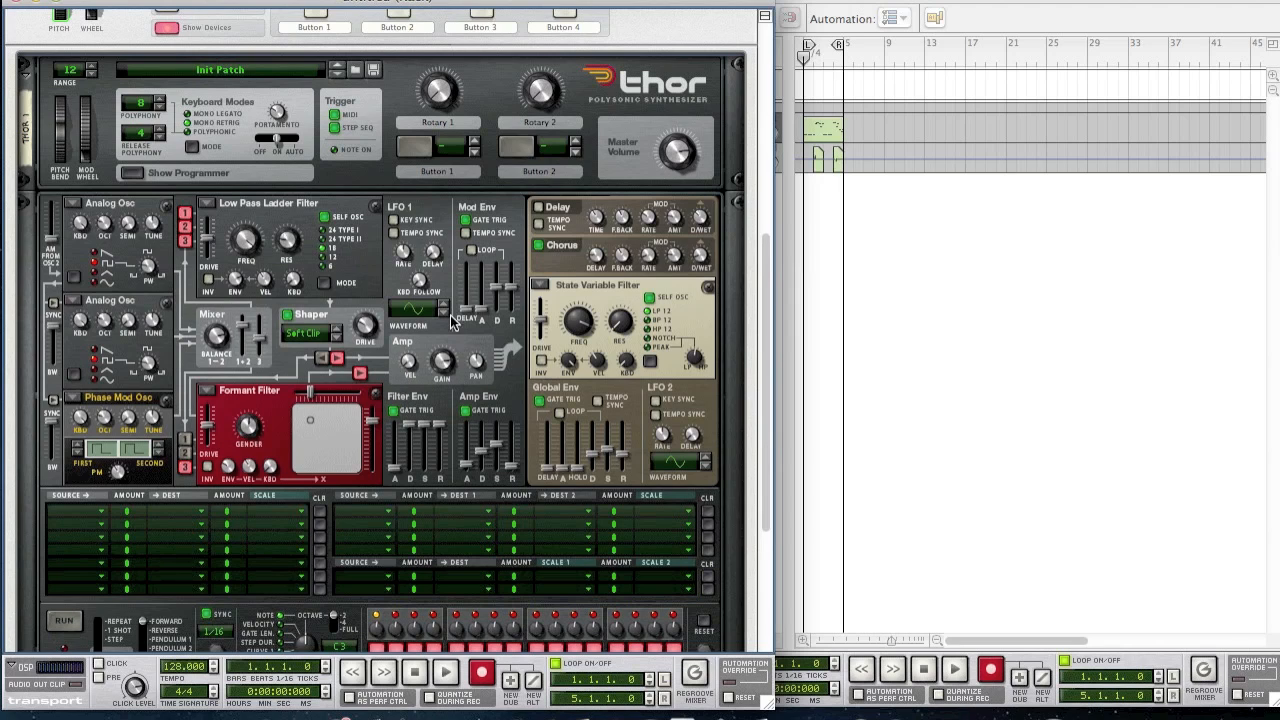
left_click(78, 505)
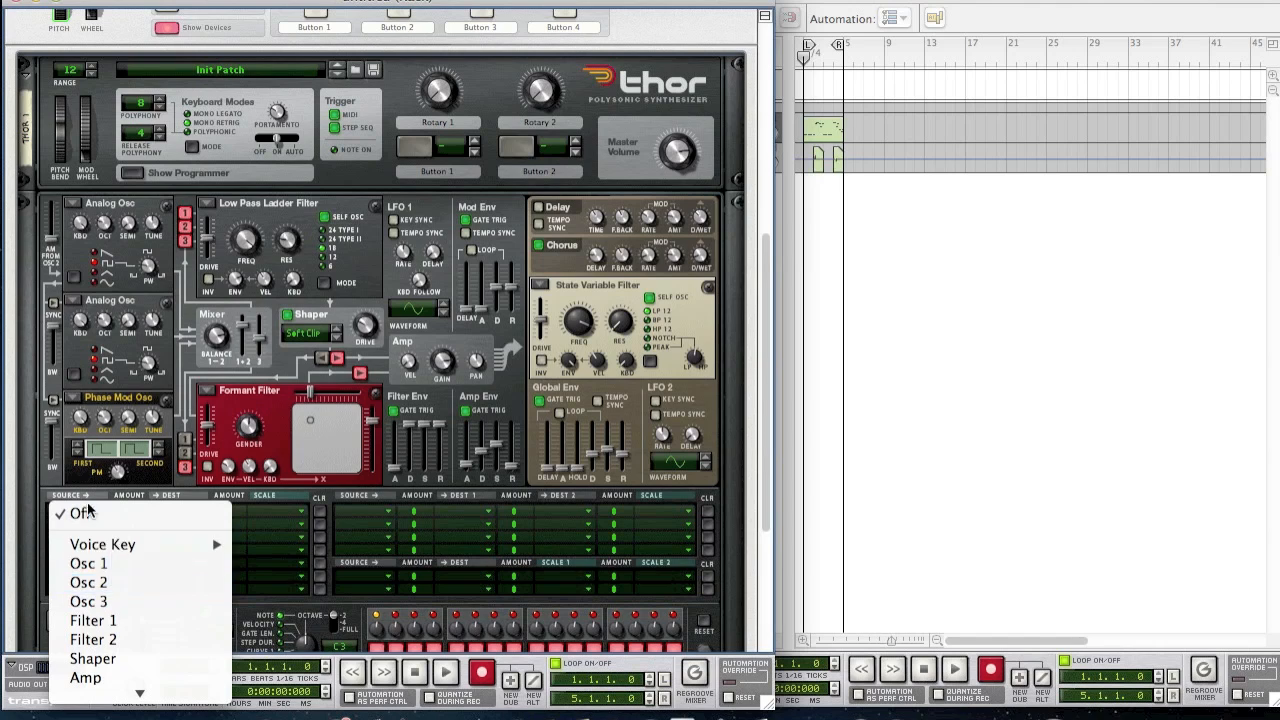
- In the first mod matrix row, route Osc 1 to Chorus Dry/Wet at amount 34
left_click(140, 565)
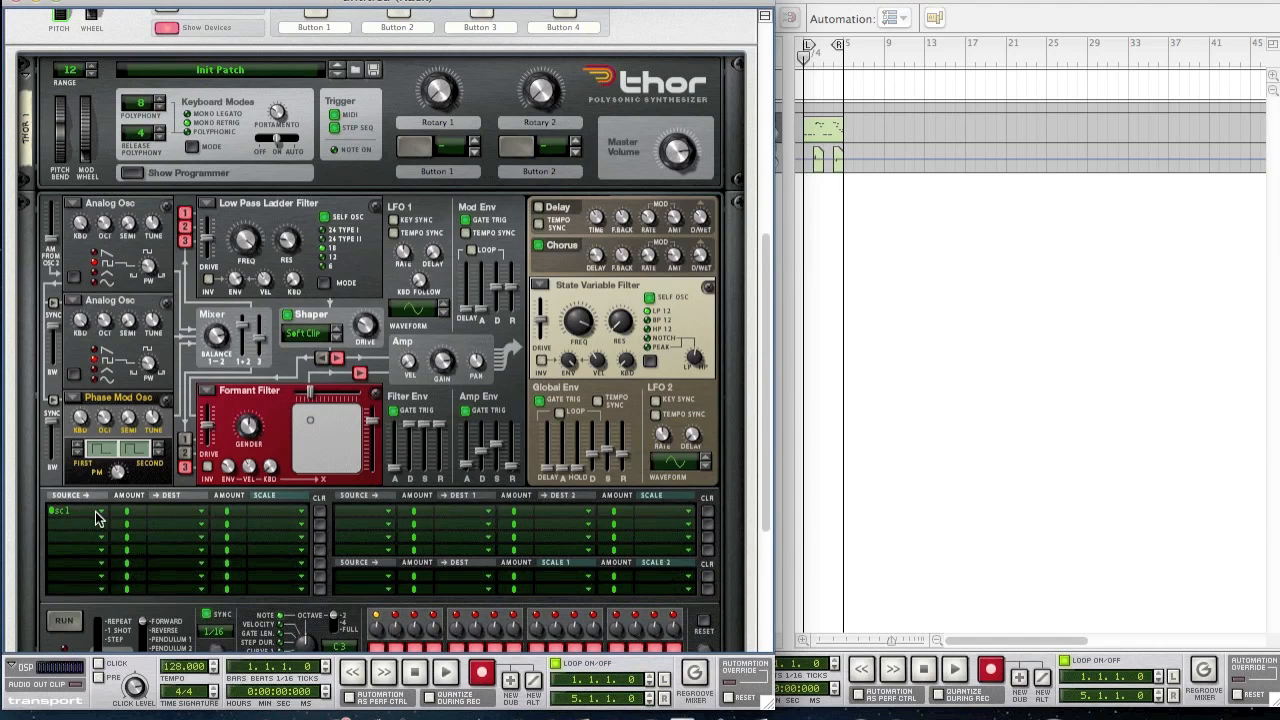
left_click_drag(127, 512, 145, 500)
left_click(188, 503)
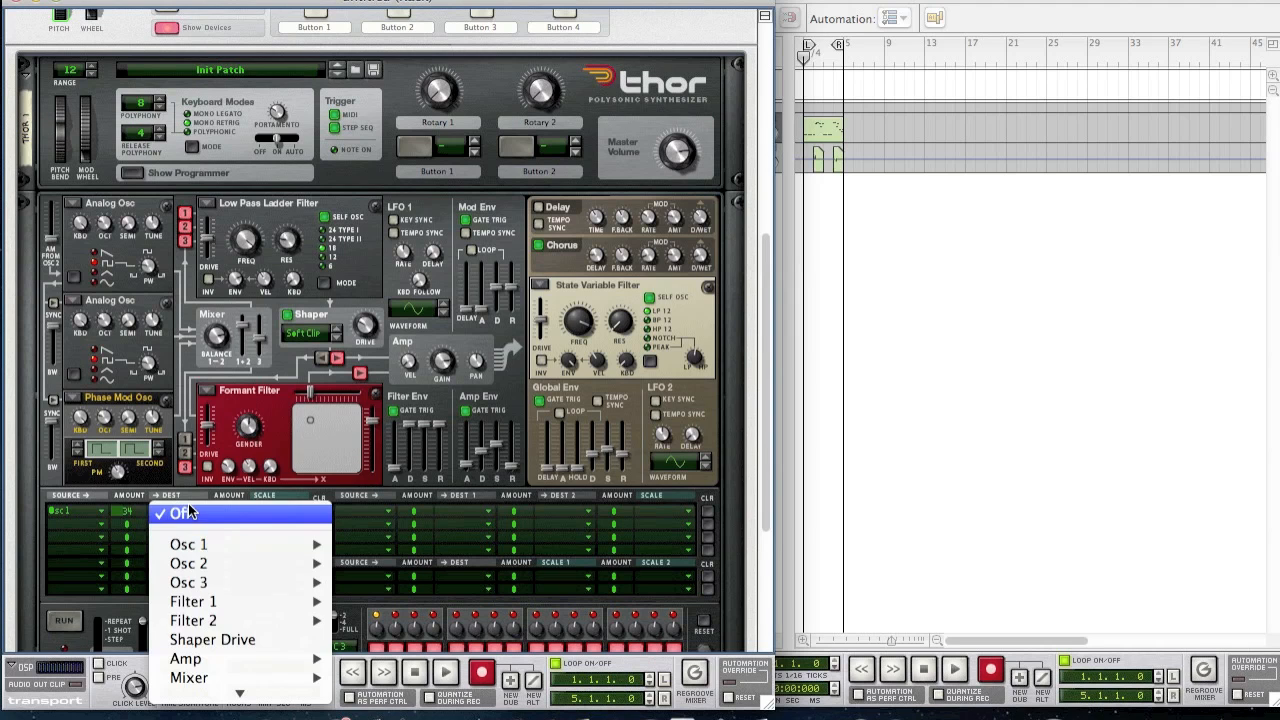
mouse_move(257, 694)
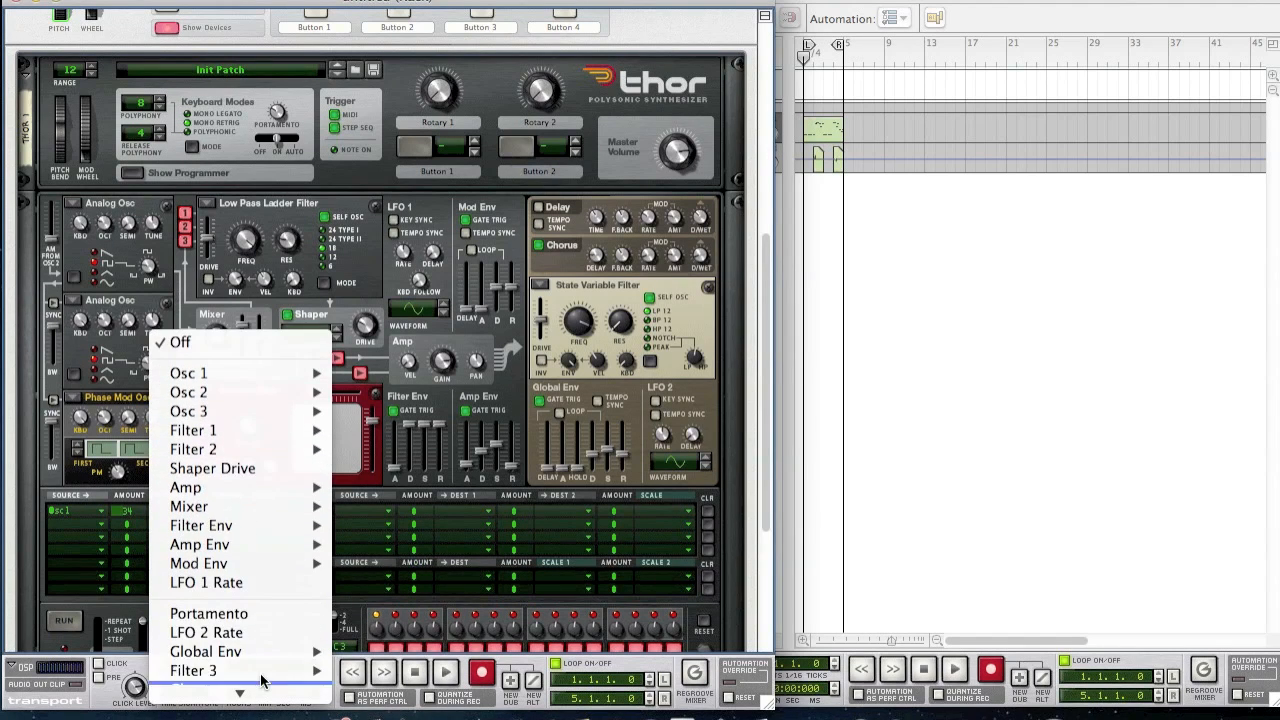
mouse_move(257, 613)
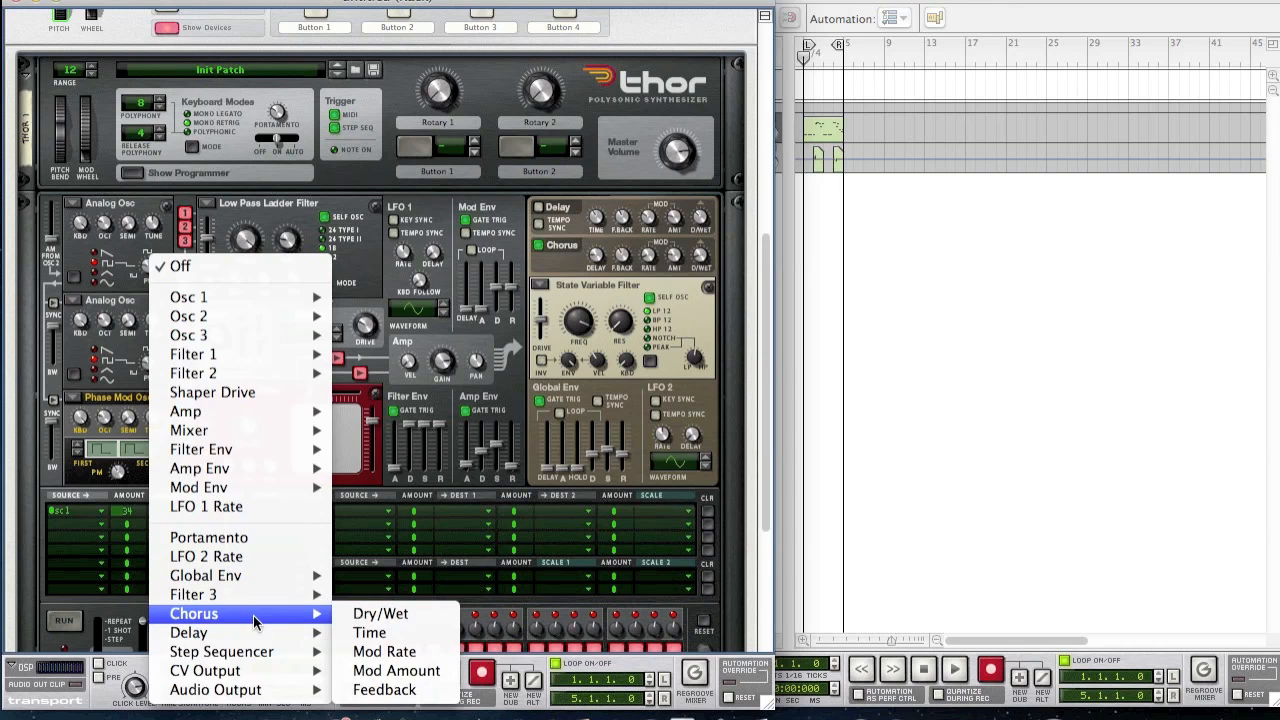
left_click(362, 614)
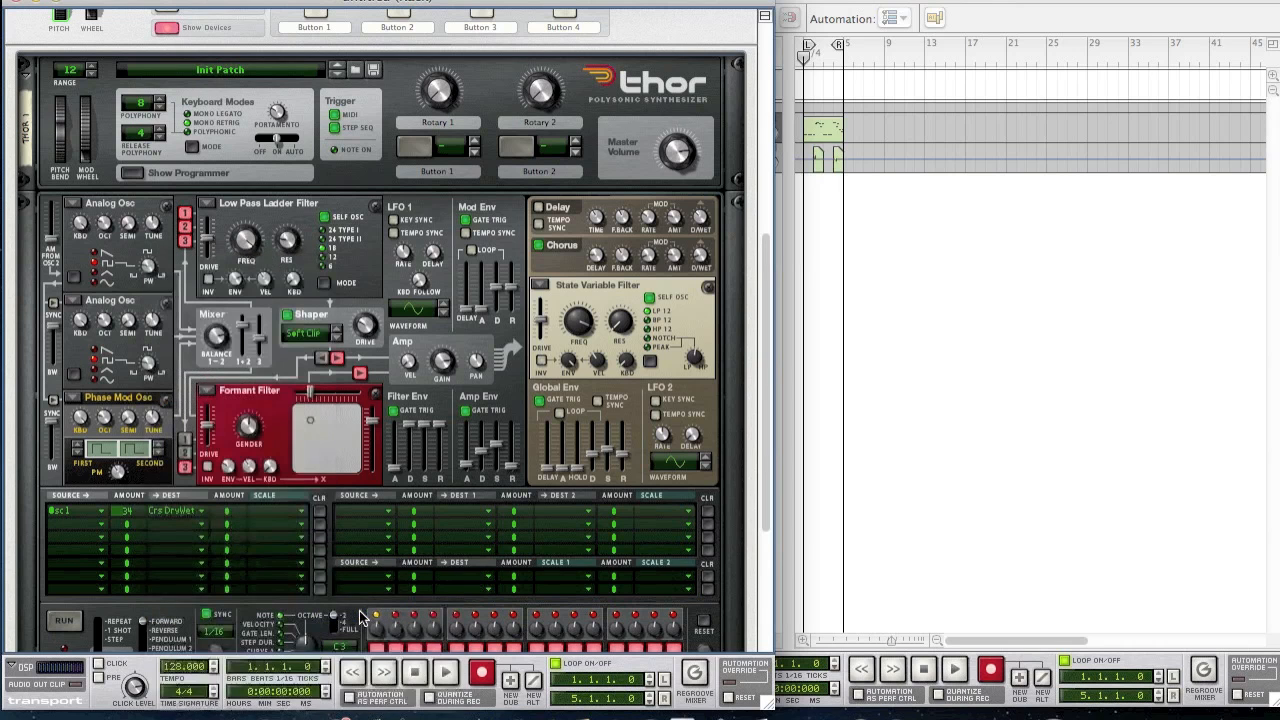
scroll(253, 418, "down", 5)
scroll(257, 568, "down", 1)
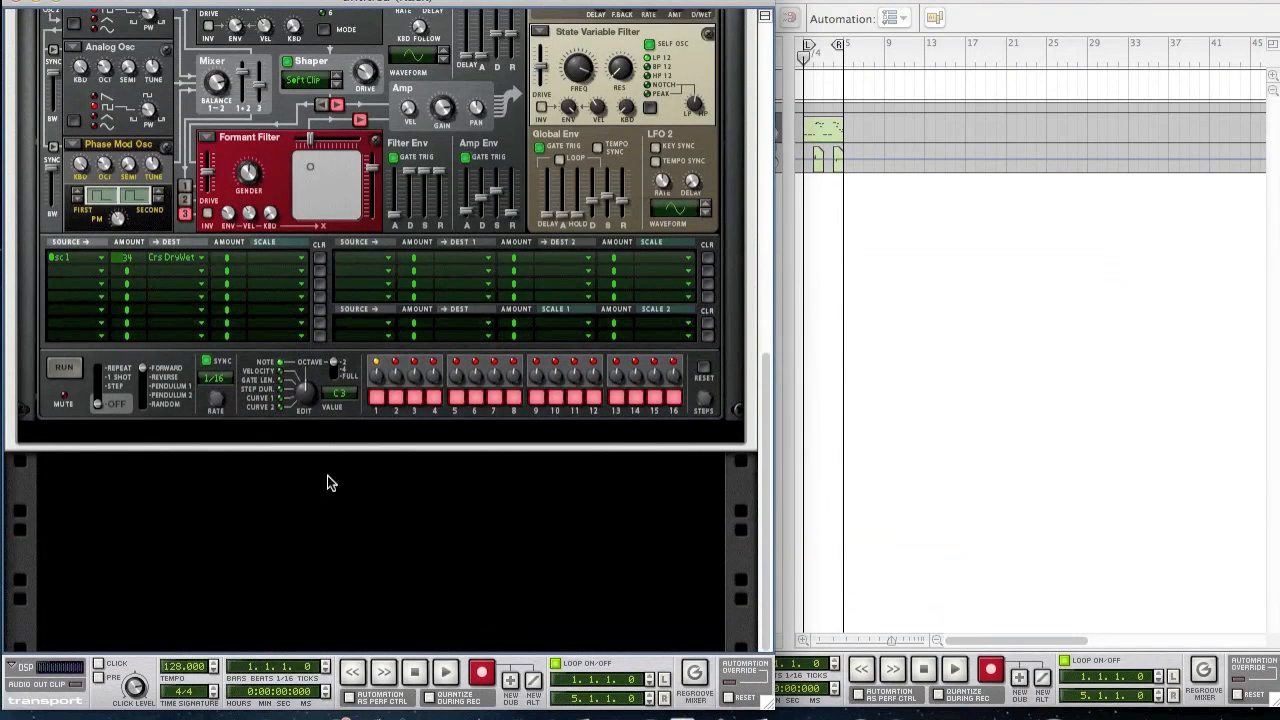
scroll(337, 481, "up", 3)
left_click(855, 340)
- Audition the Thor patch from the sequencer clip and stop playback at bar 4
left_click(956, 671)
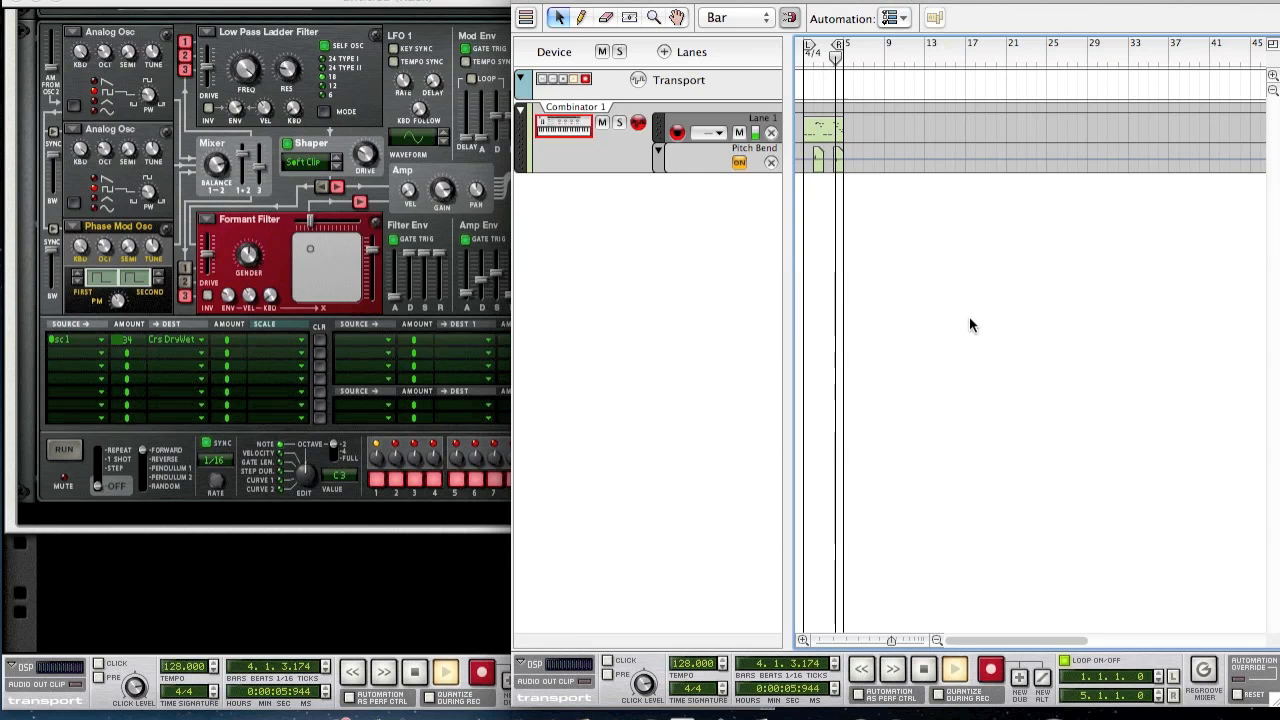
key("space")
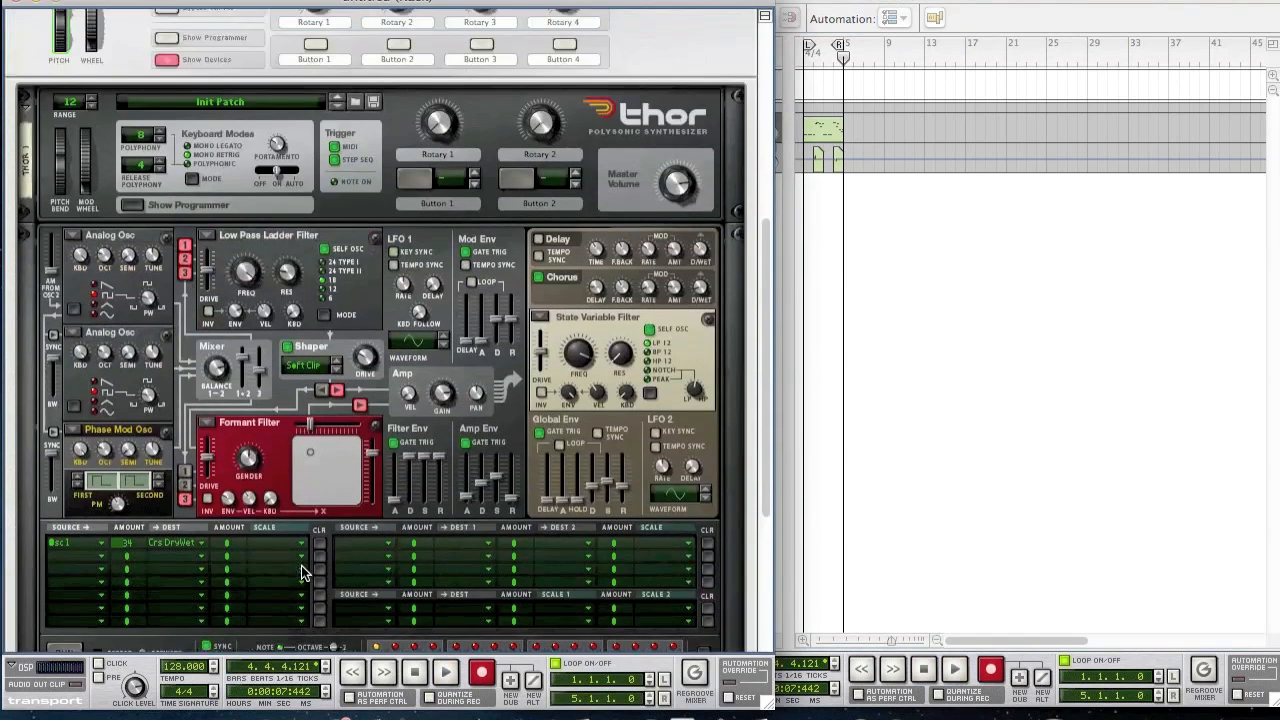
scroll(301, 565, "up", 2)
scroll(301, 565, "down", 6)
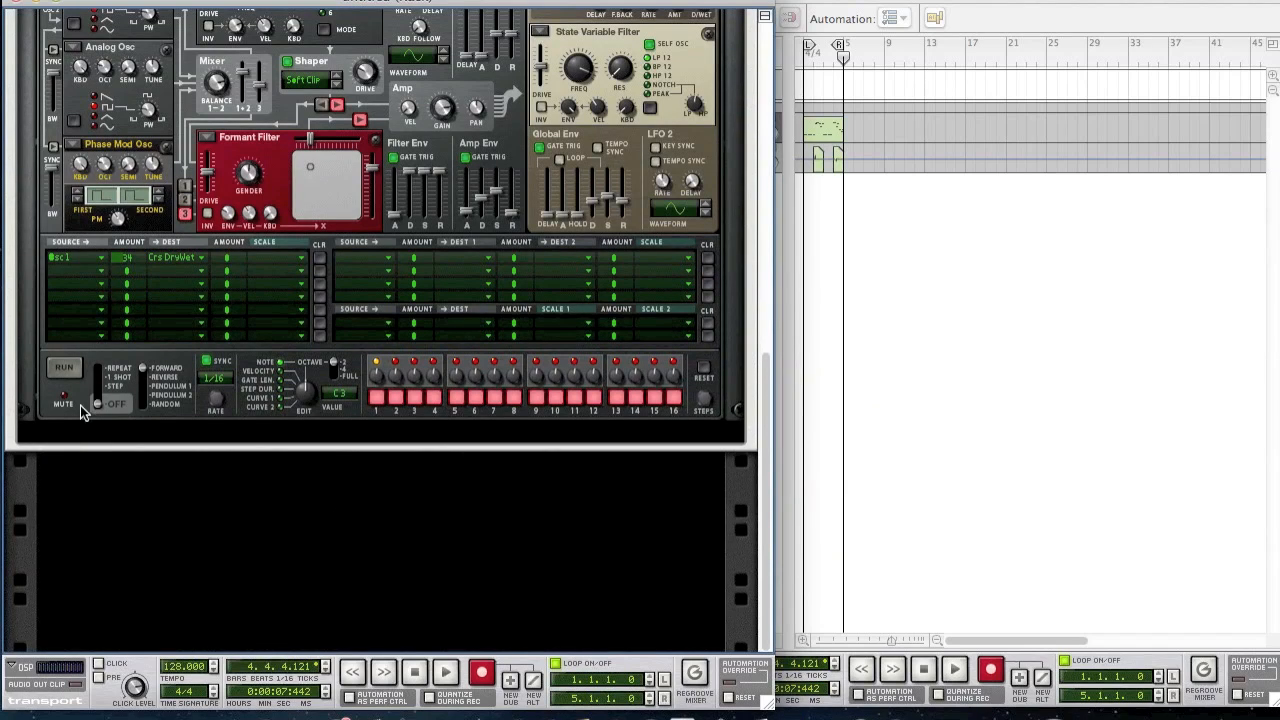
- Create a BV512 Digital Vocoder directly under Thor
left_click(31, 382)
right_click(30, 391)
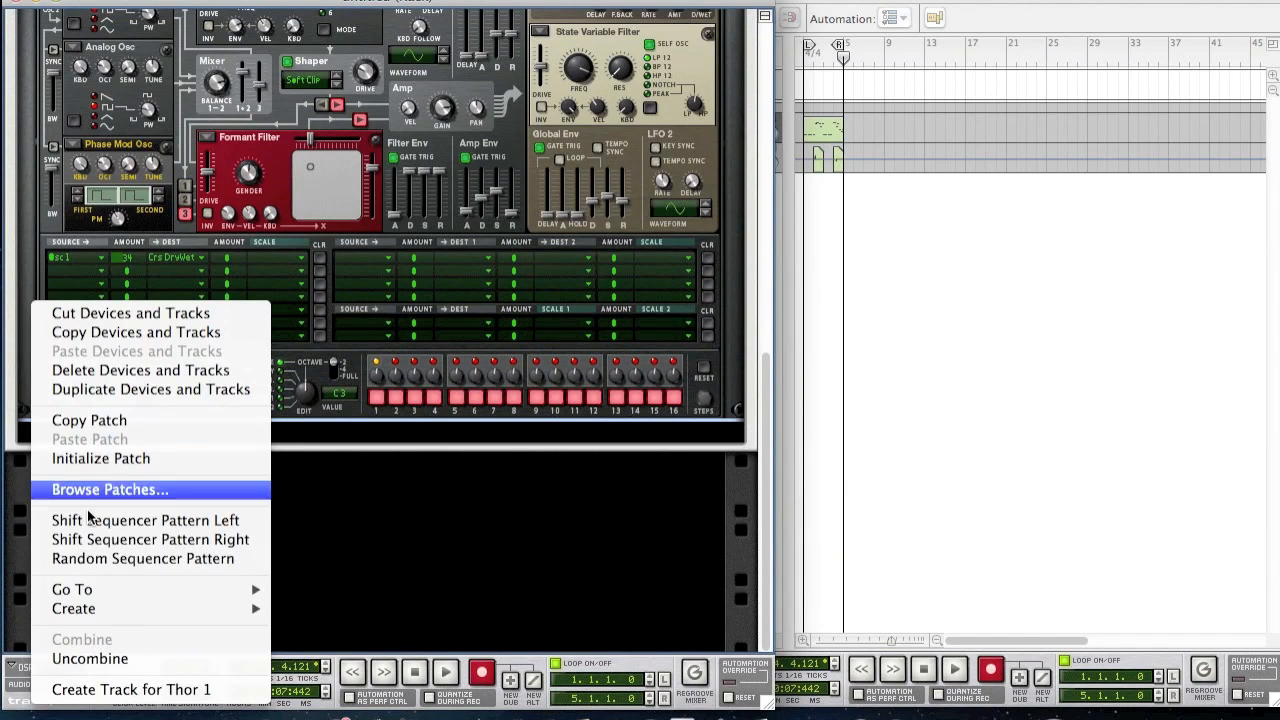
mouse_move(140, 608)
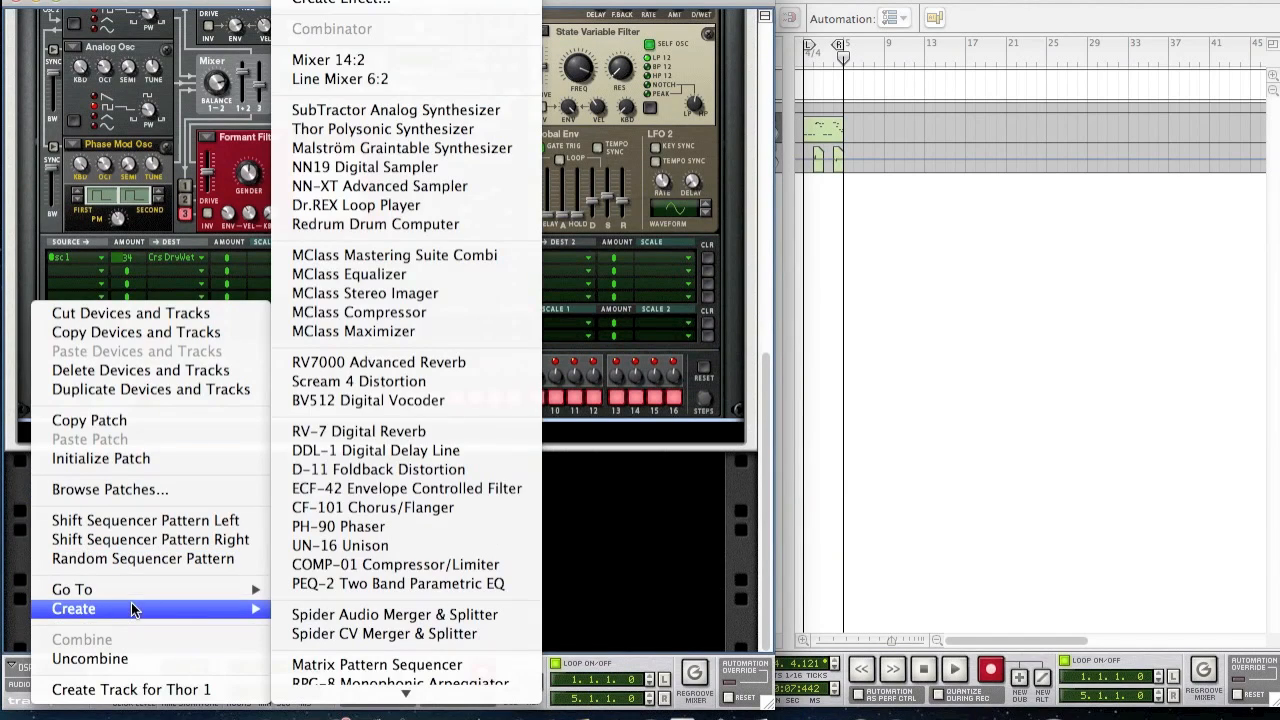
left_click(482, 399)
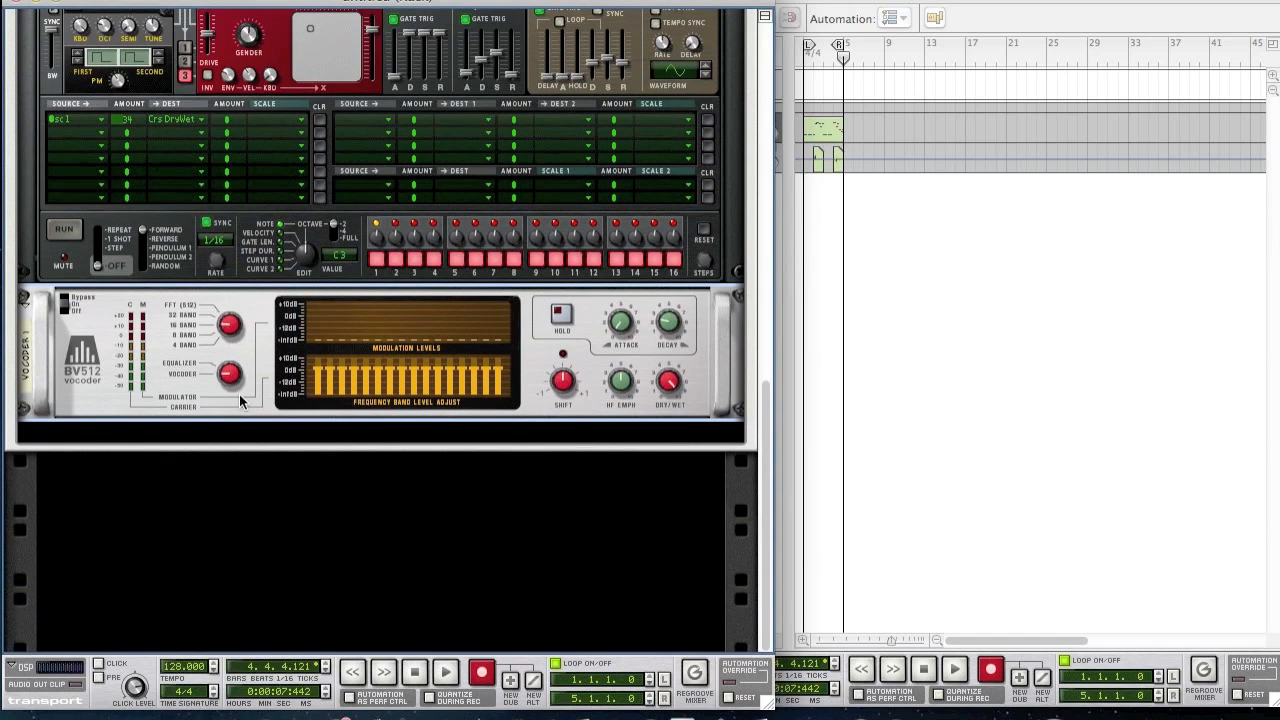
- Set the vocoder to 4-band equalizer mode with shift turned fully up
left_click_drag(229, 371, 416, 549)
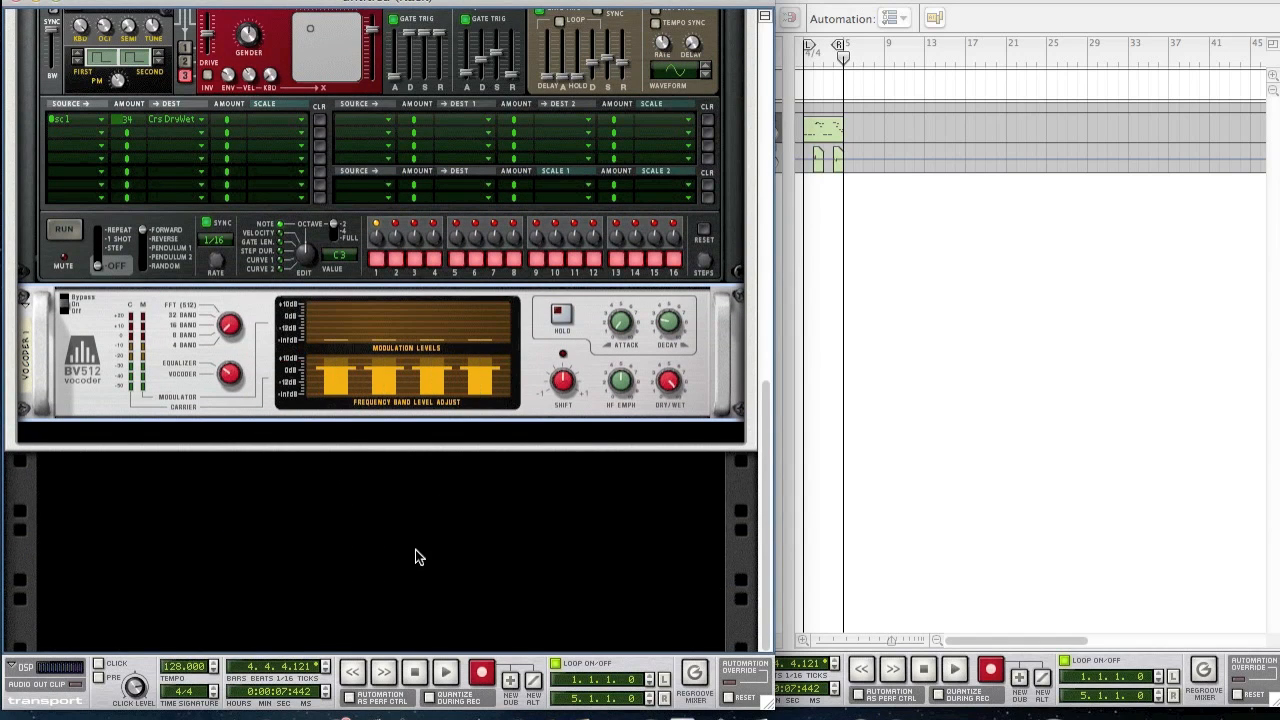
left_click_drag(569, 393, 427, 107)
left_click(481, 536)
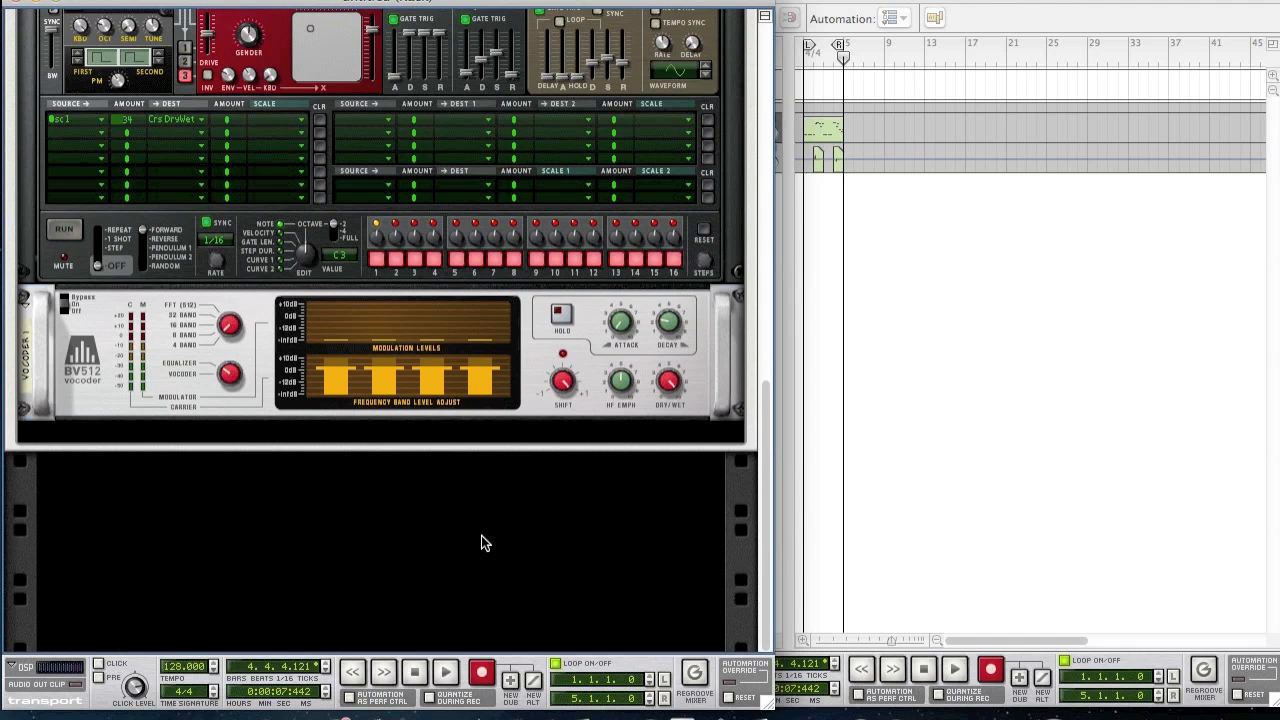
- Add a Scream 4 Distortion below the vocoder
right_click(210, 394)
mouse_move(336, 562)
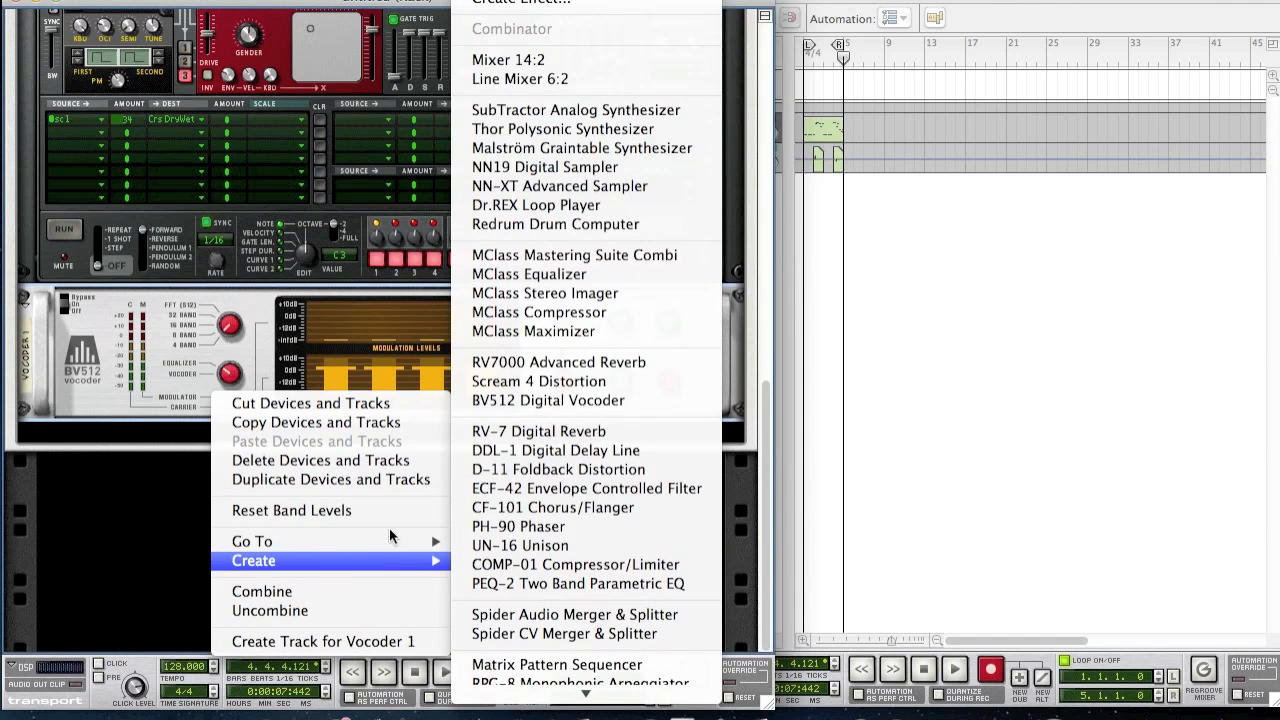
left_click(540, 381)
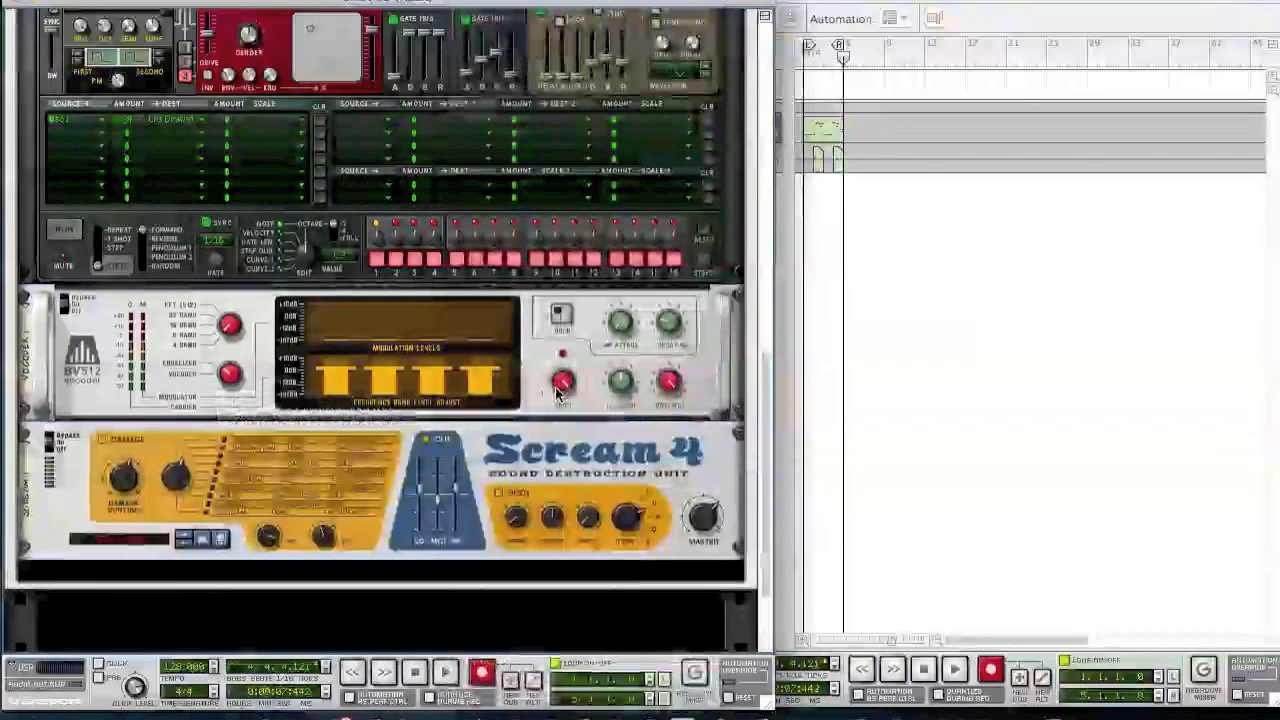
- Initialize the Scream 4 patch, adjust its damage, and set P1 to 50 and P2 to 20
right_click(395, 512)
left_click(470, 527)
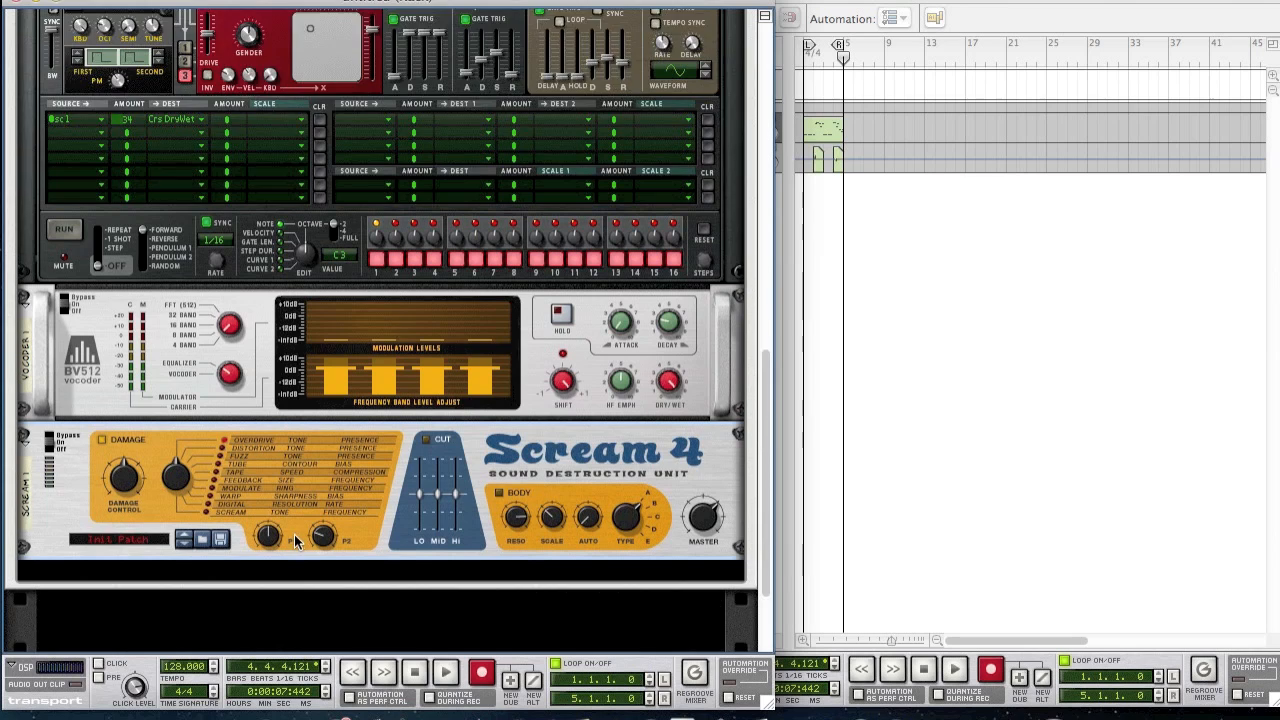
scroll(279, 543, "down", 3)
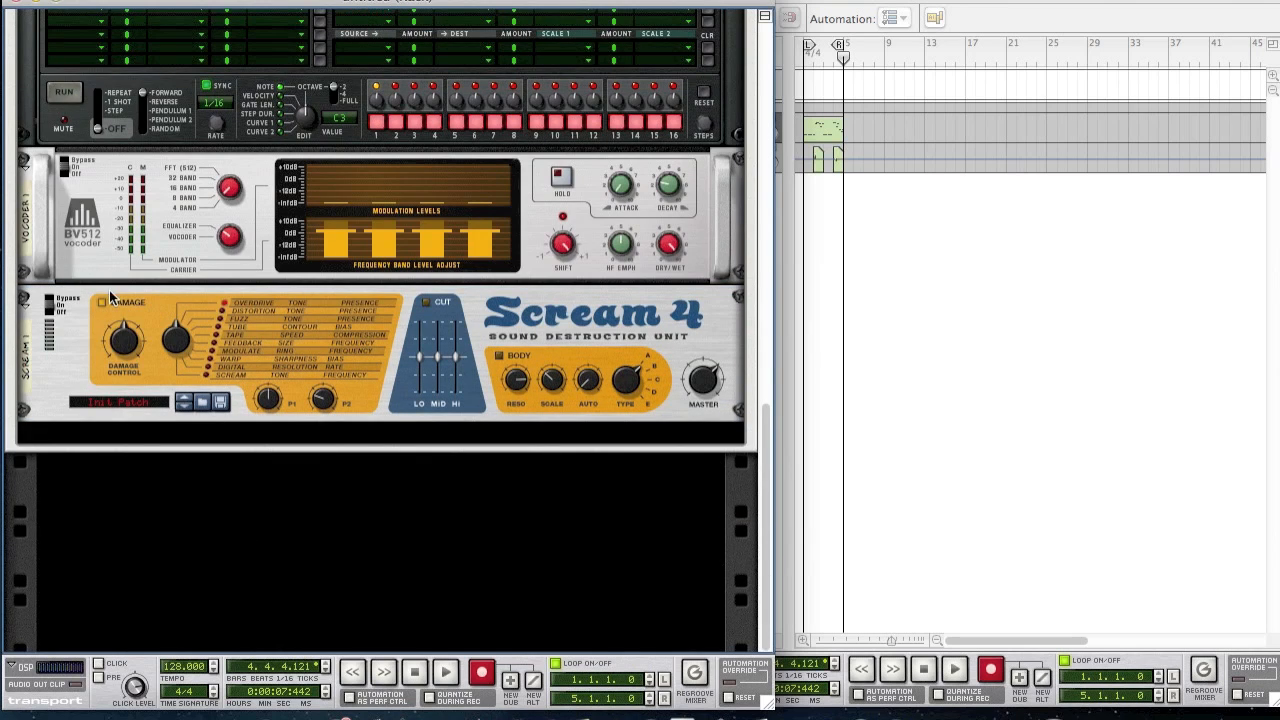
left_click_drag(117, 347, 112, 343)
left_click_drag(266, 397, 265, 402)
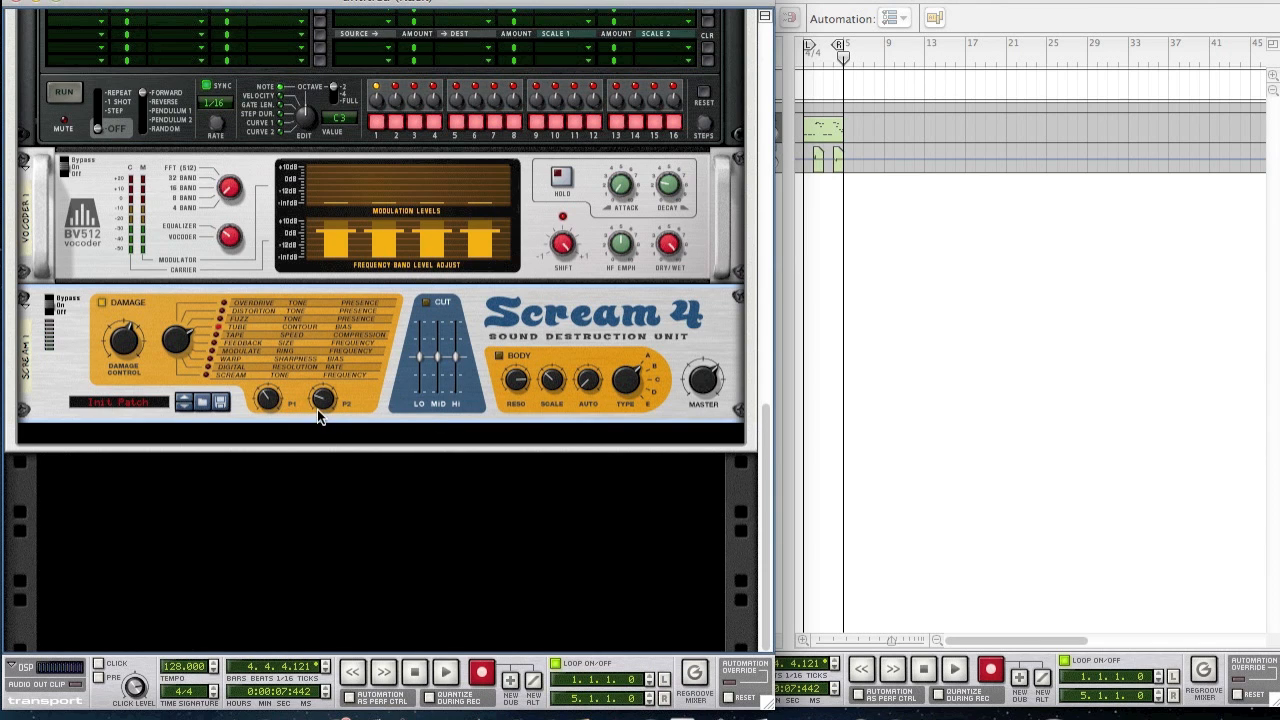
left_click_drag(317, 409, 318, 416)
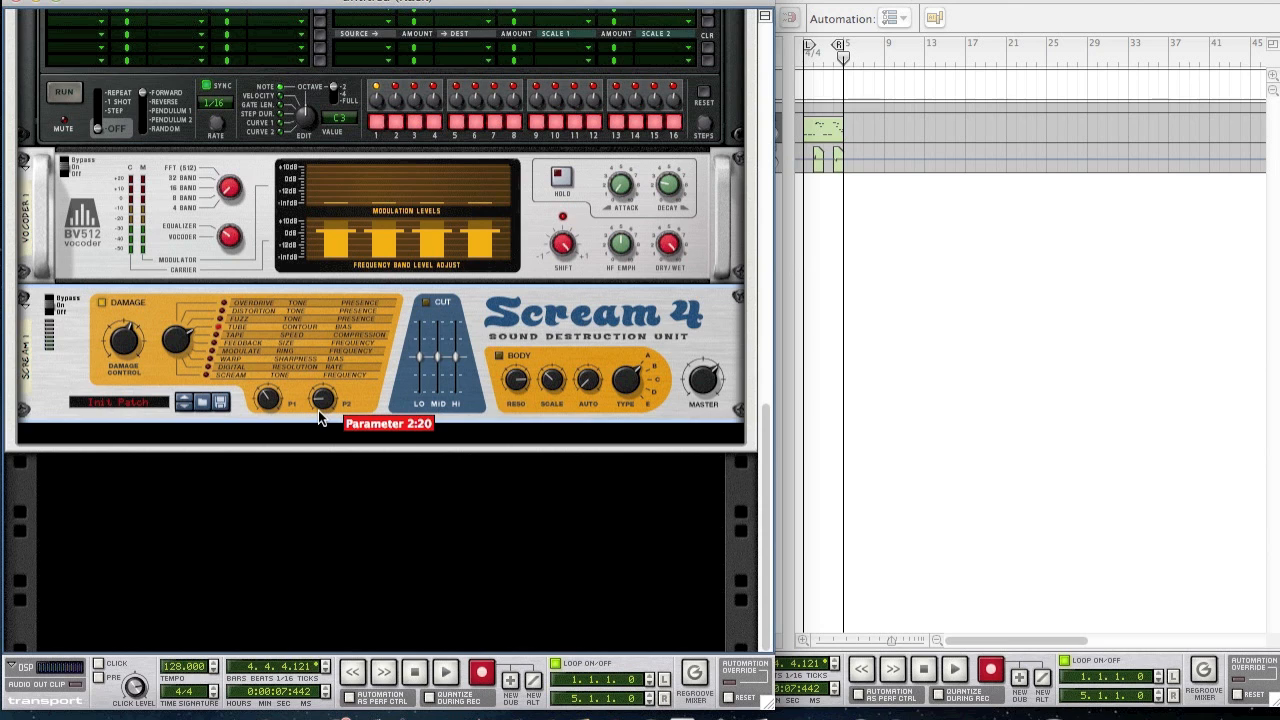
- Enable the Scream 4 cut EQ with the low band at 13 and high band at 11
left_click(425, 302)
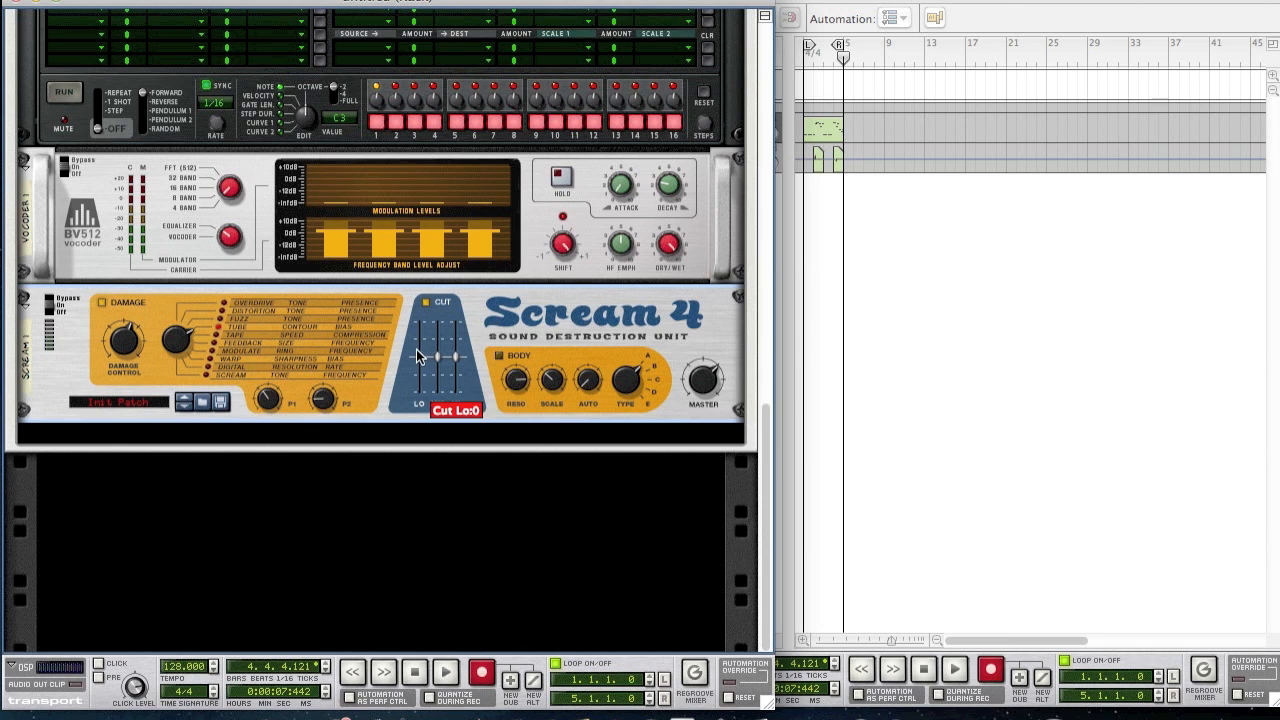
left_click_drag(419, 351, 430, 341)
mouse_move(441, 348)
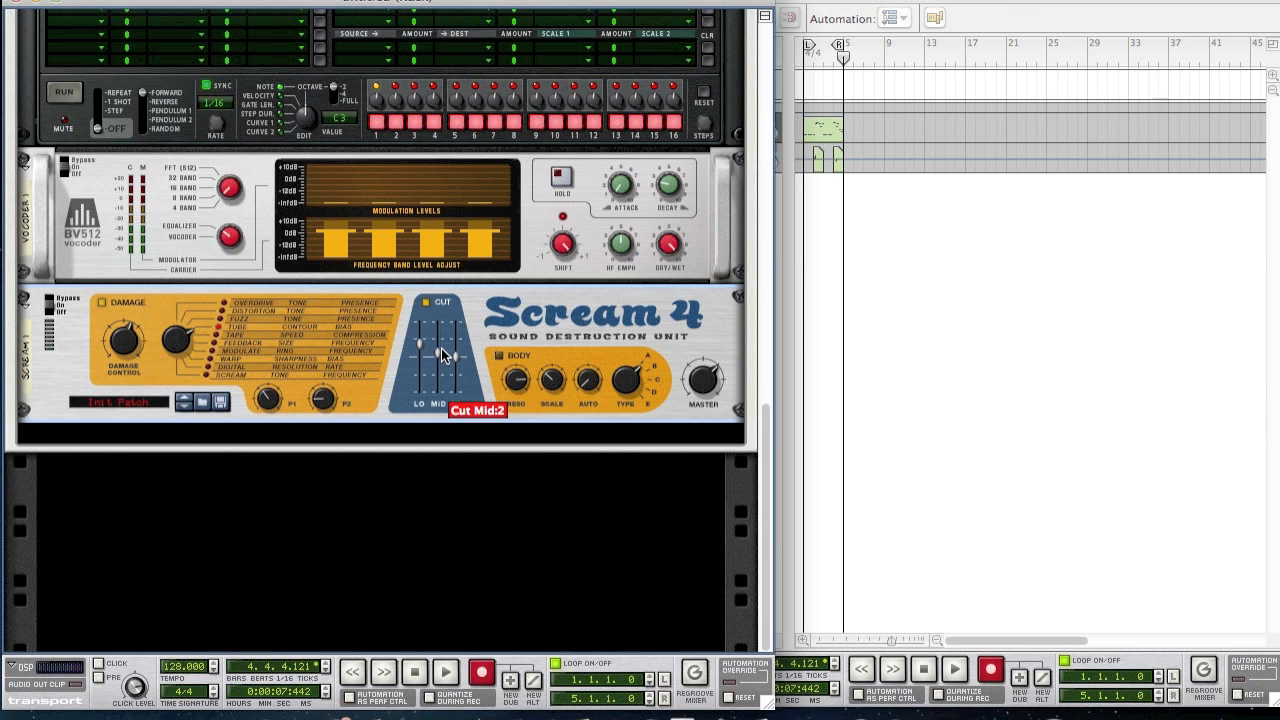
left_click_drag(458, 354, 476, 344)
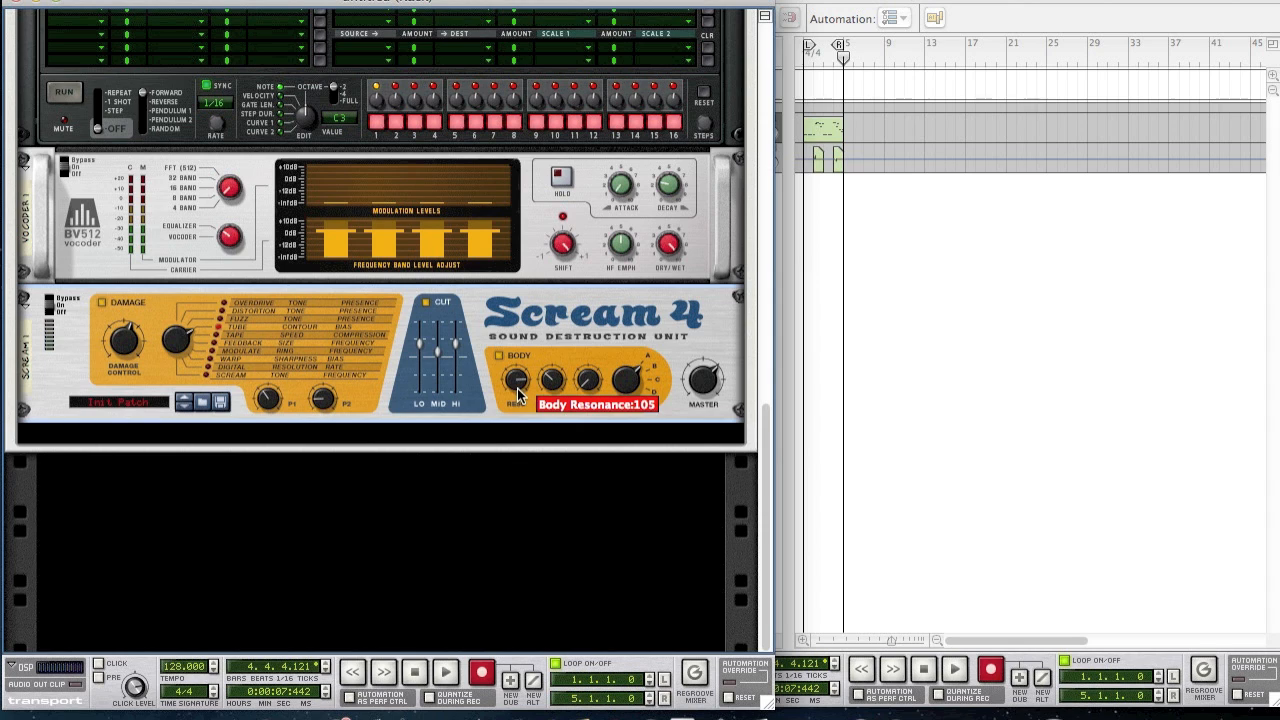
- Raise the Scream 4 body scale to about 52 and body auto to 14
mouse_move(560, 390)
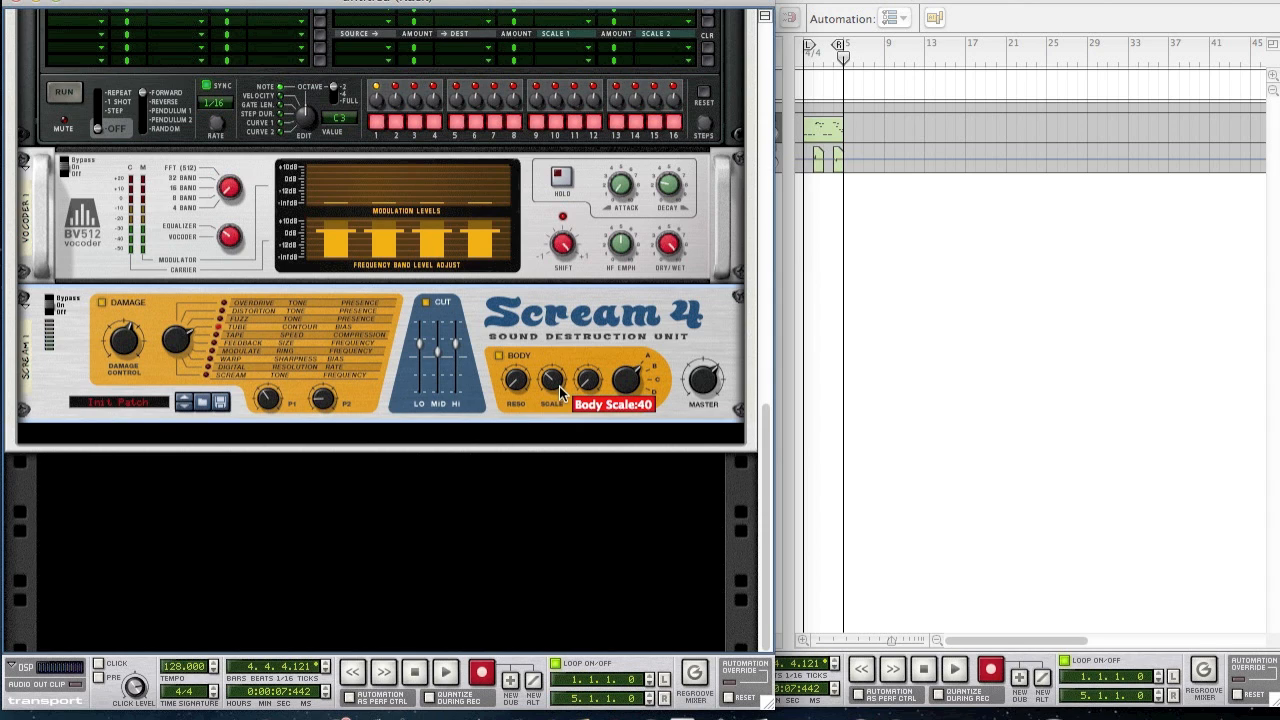
left_click_drag(560, 390, 533, 385)
mouse_move(586, 392)
left_click_drag(586, 392, 630, 383)
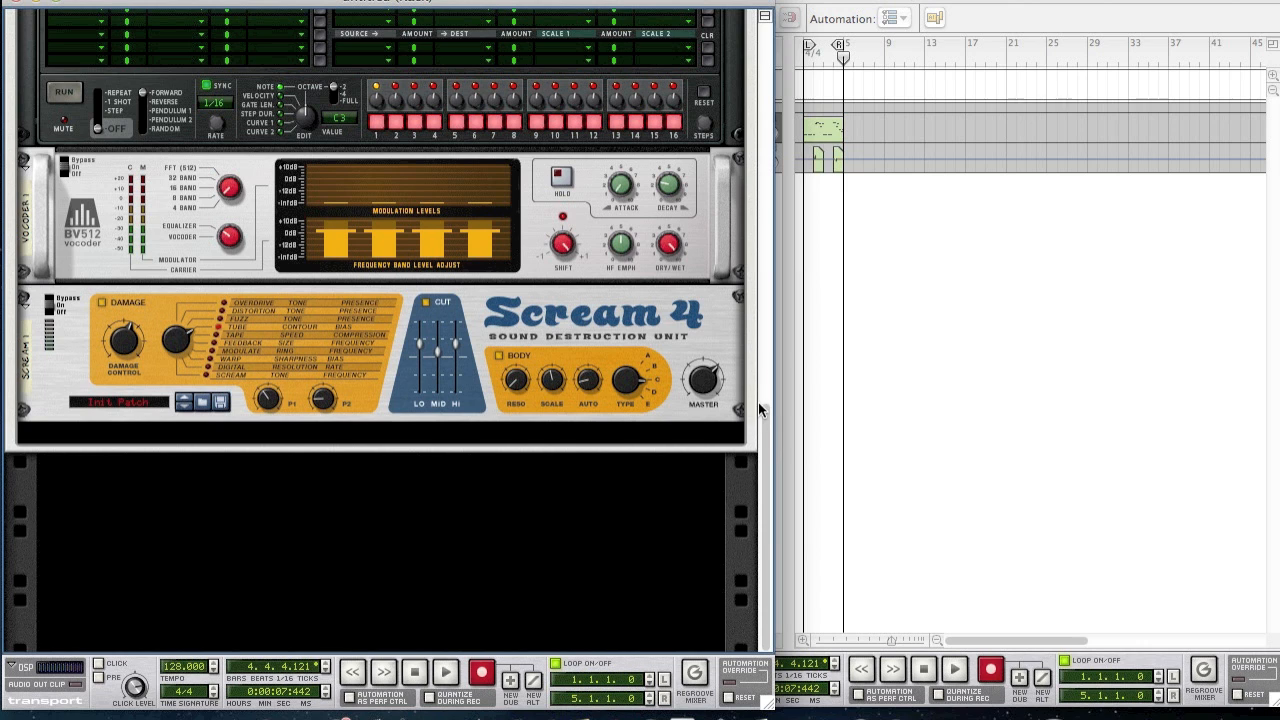
right_click(476, 410)
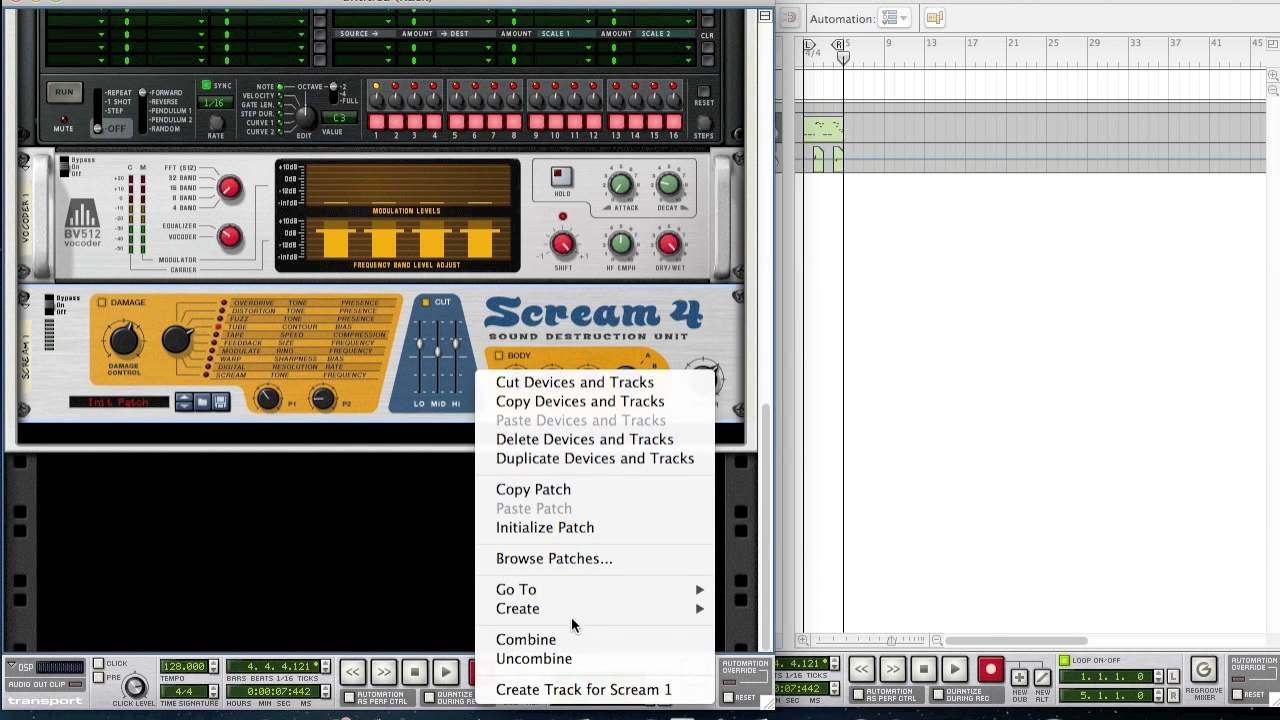
- Add a second Scream 4 distortion to the chain and reset it to Init Patch
mouse_move(566, 610)
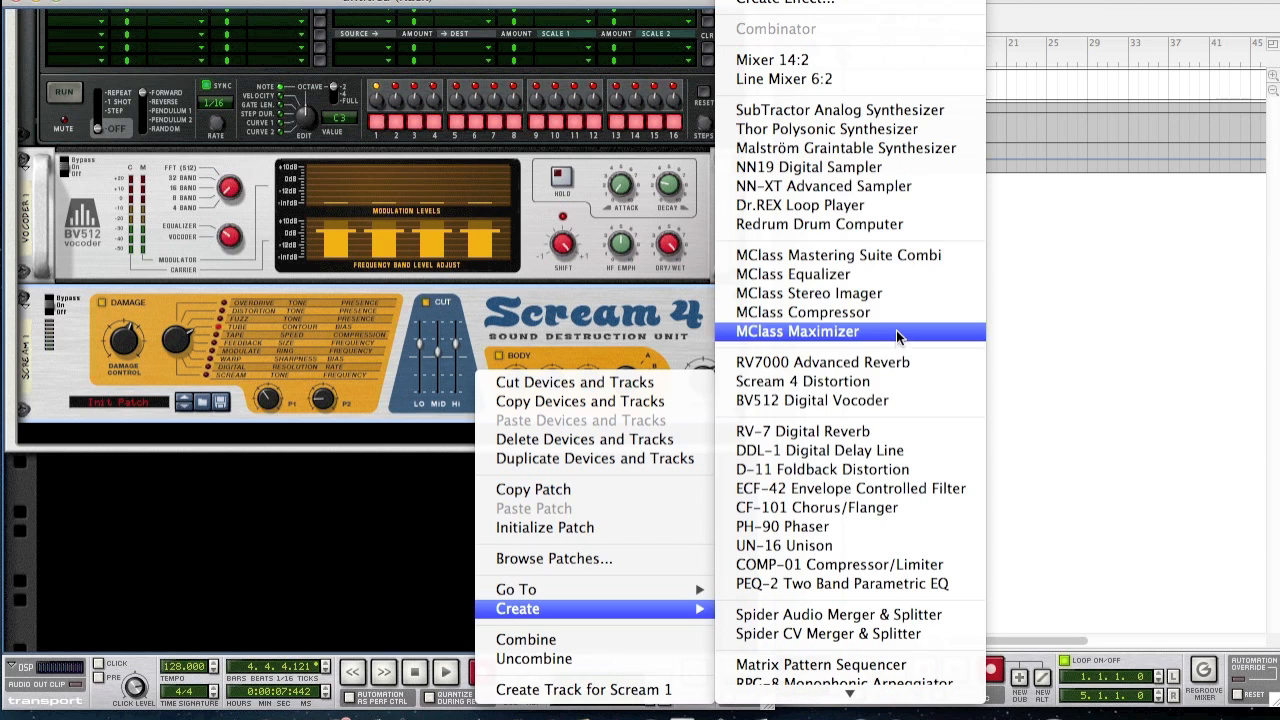
left_click(878, 385)
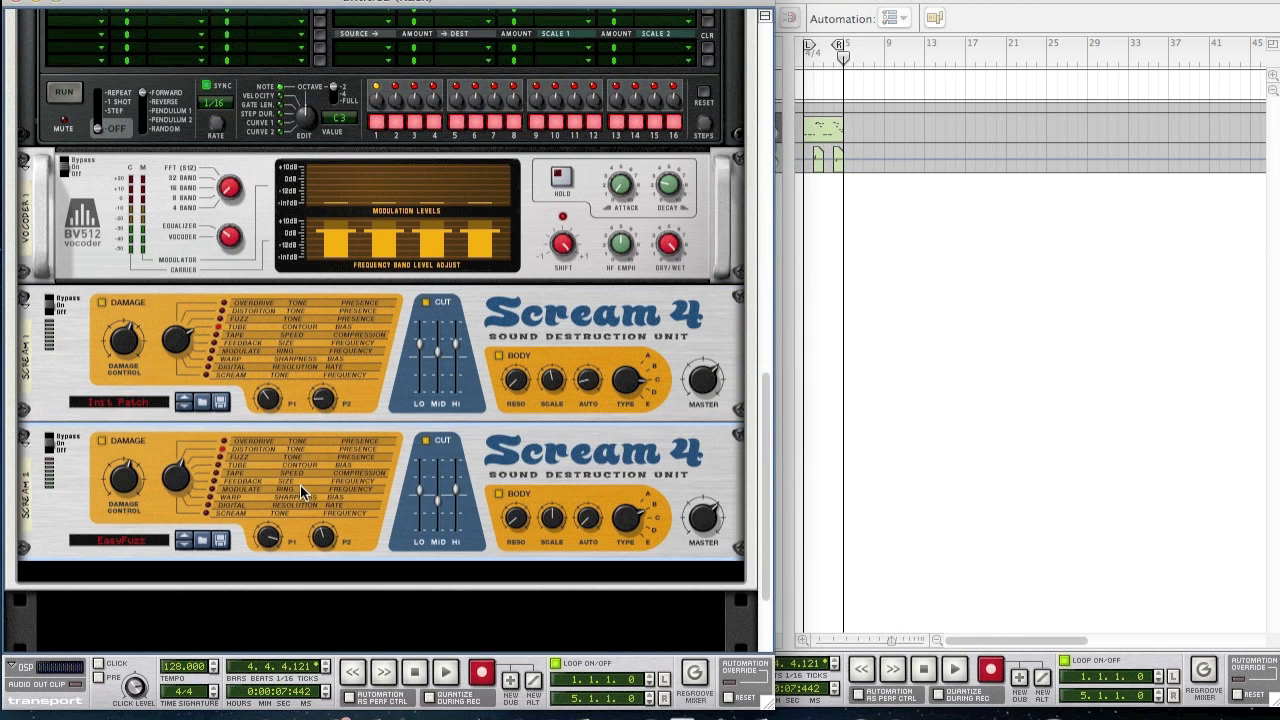
scroll(473, 520, "down", 5)
right_click(386, 480)
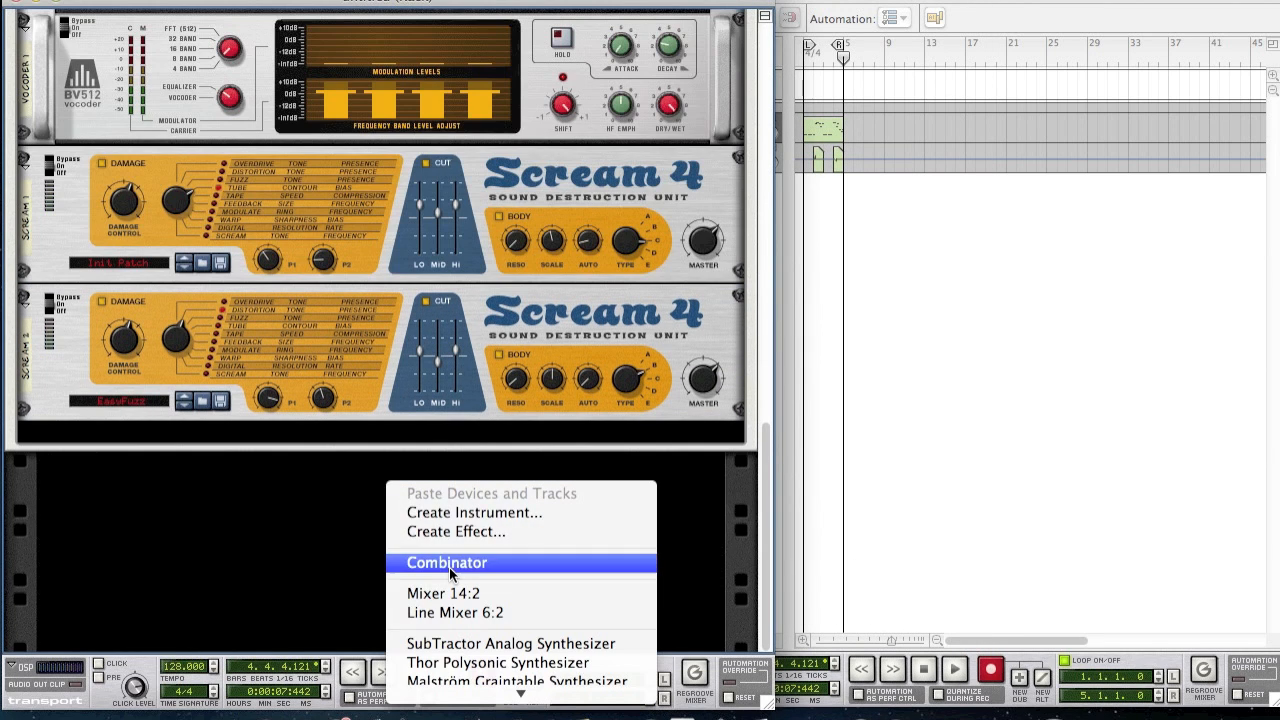
left_click(295, 520)
right_click(356, 375)
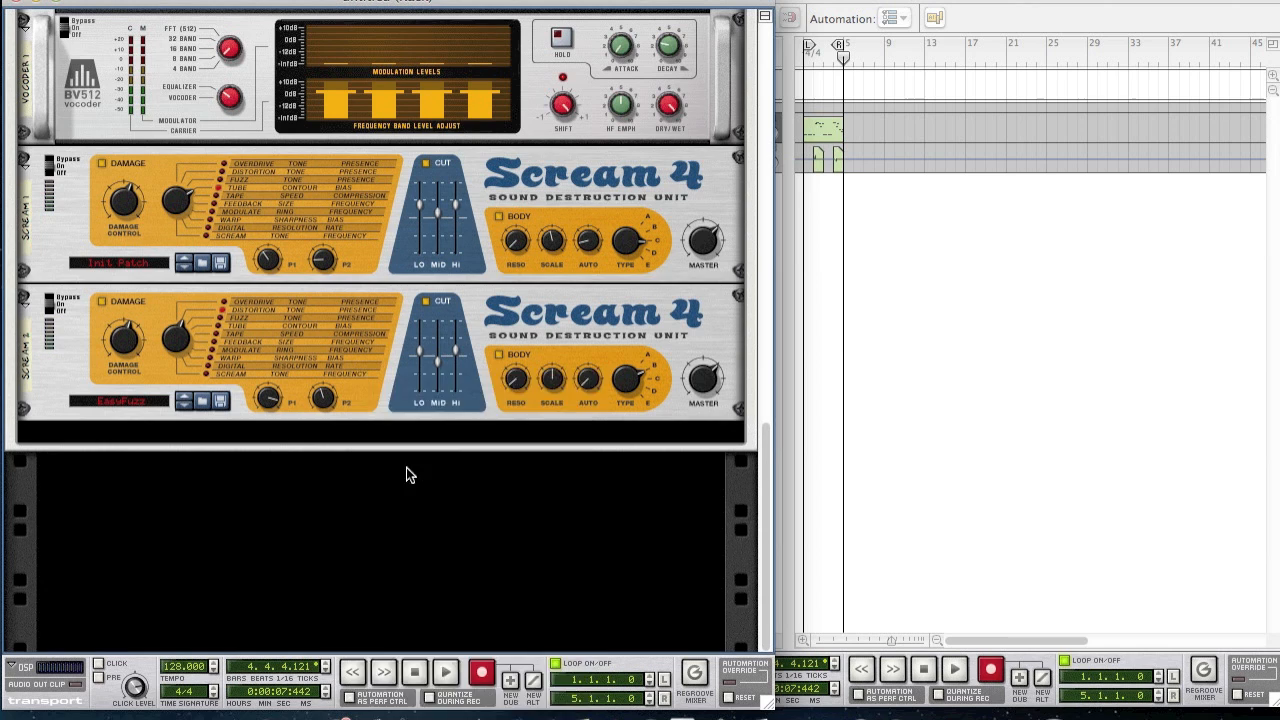
left_click(416, 529)
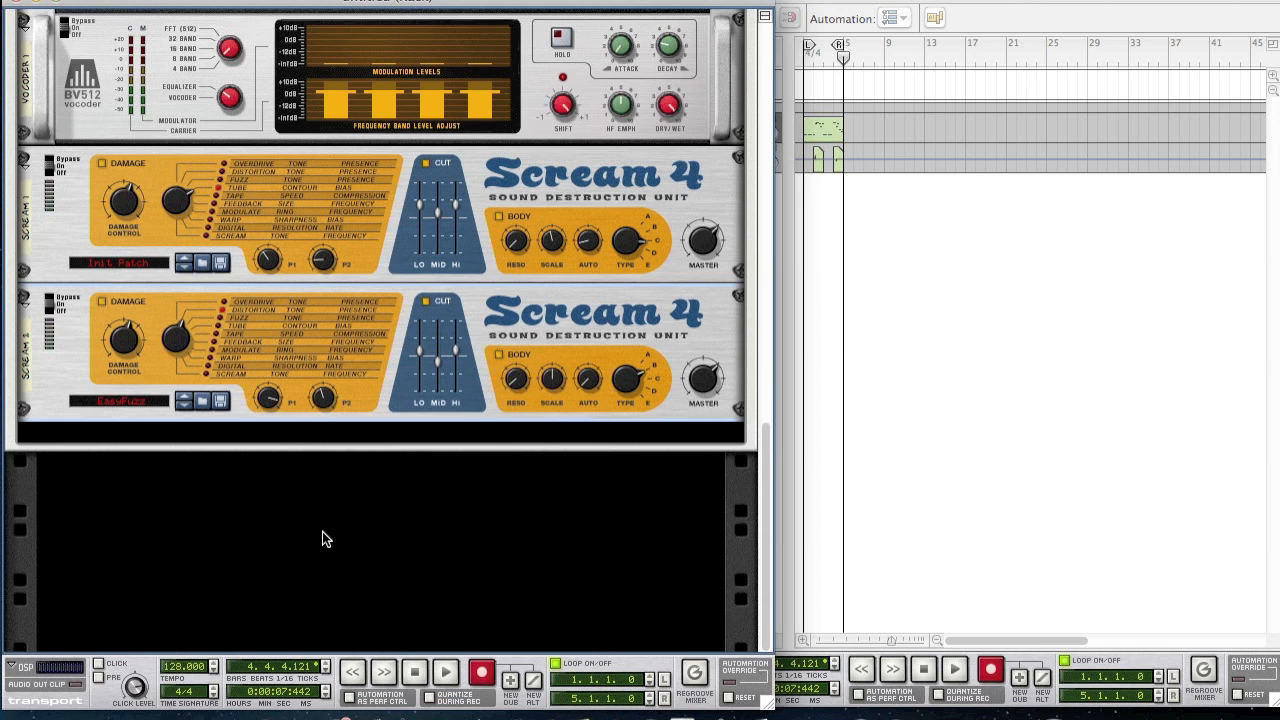
- Set the second Scream 4's damage to 28, P1 to 18, P2 to 127 and master to 99
left_click(117, 338)
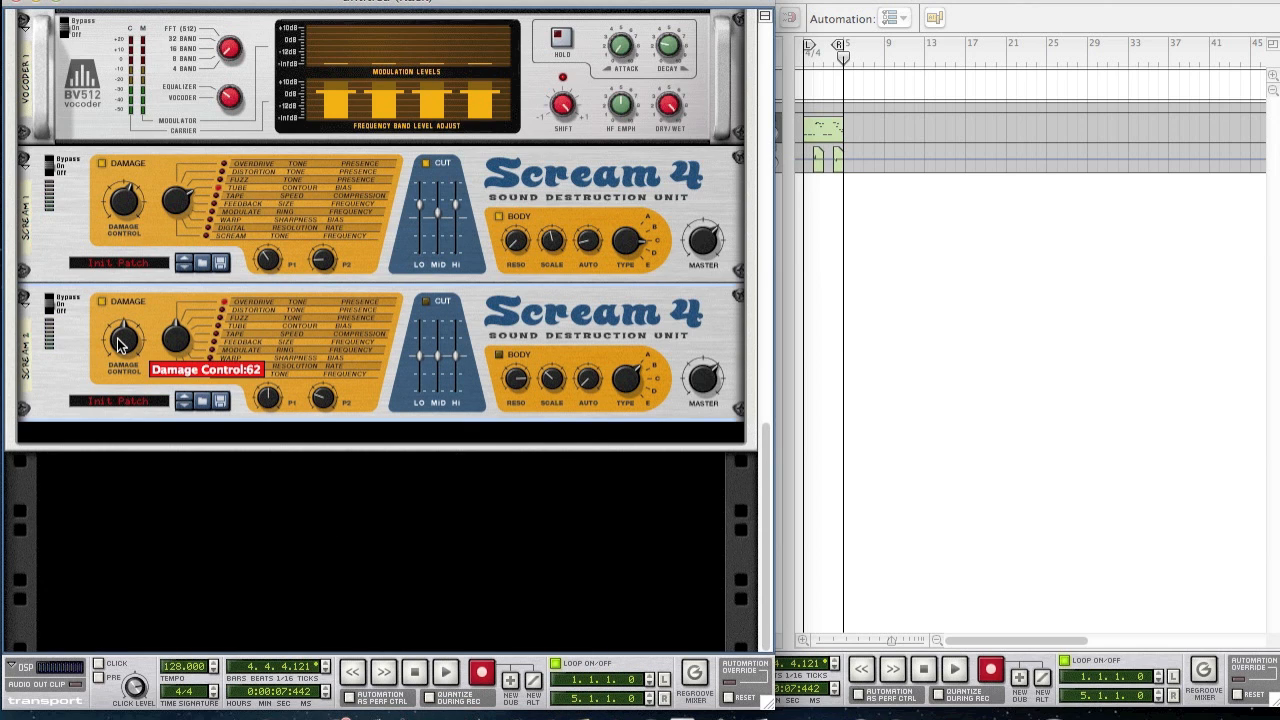
left_click_drag(117, 338, 107, 364)
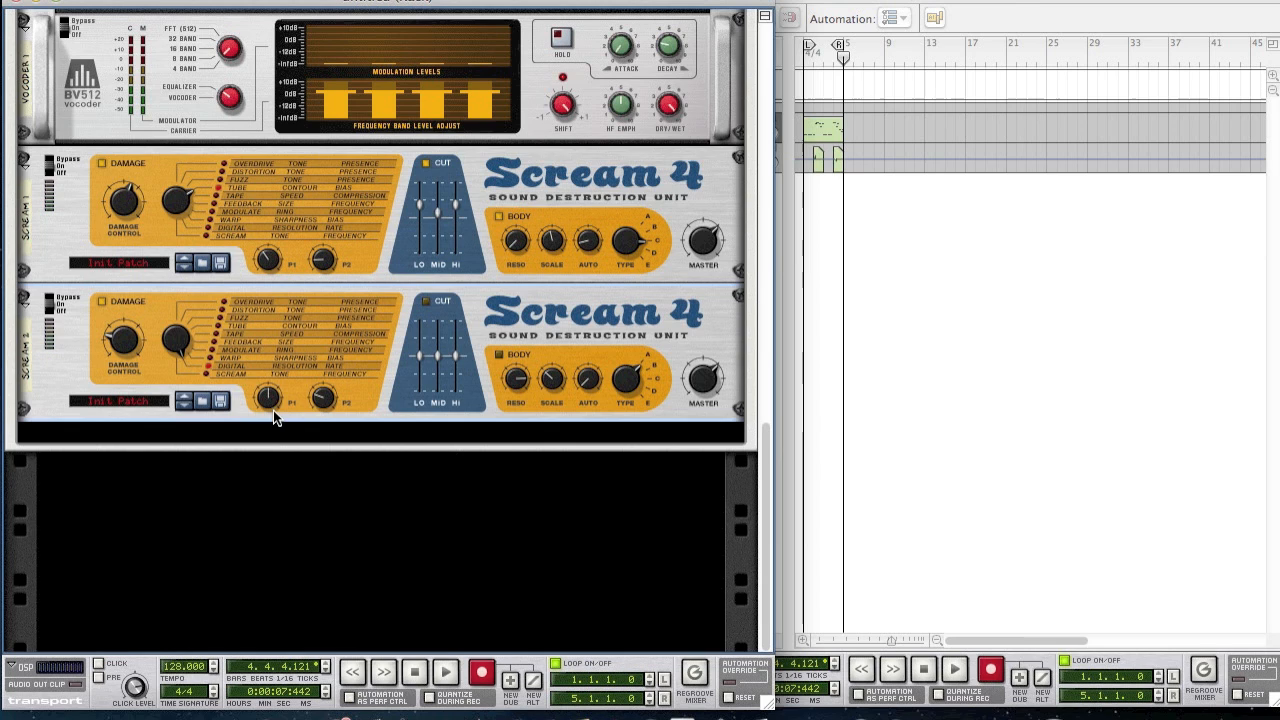
left_click_drag(274, 400, 274, 422)
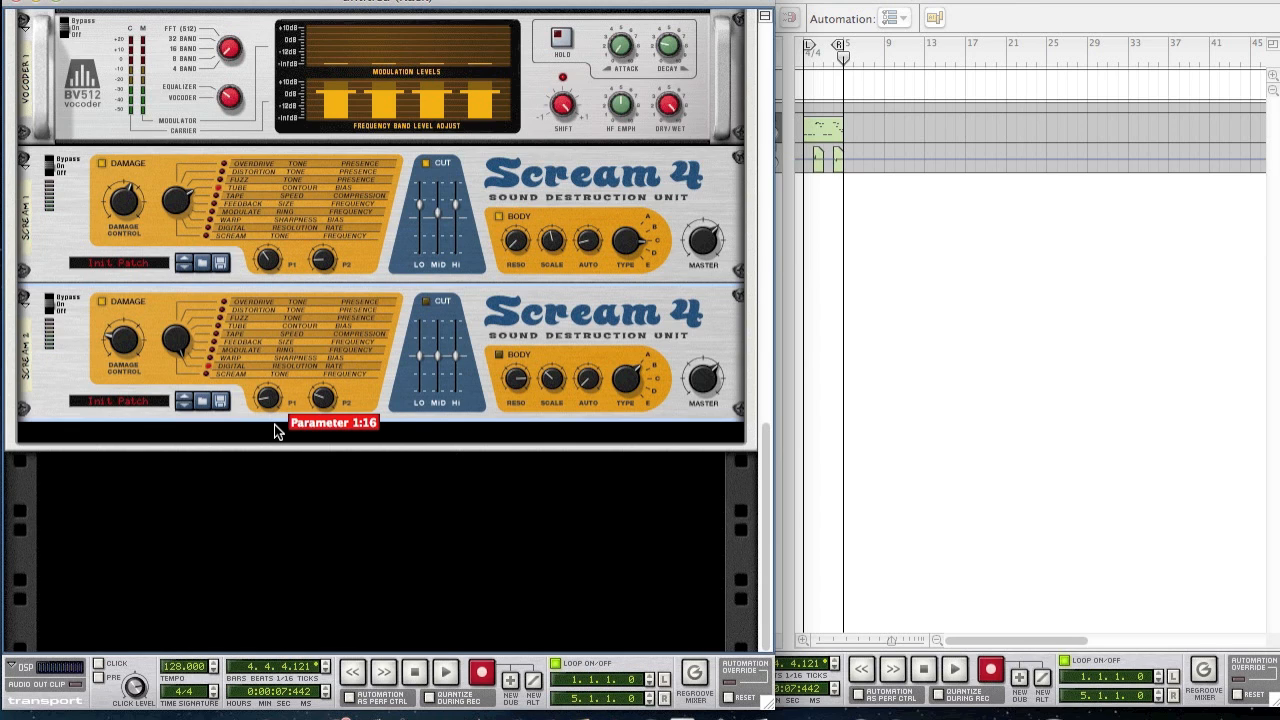
left_click_drag(333, 400, 328, 310)
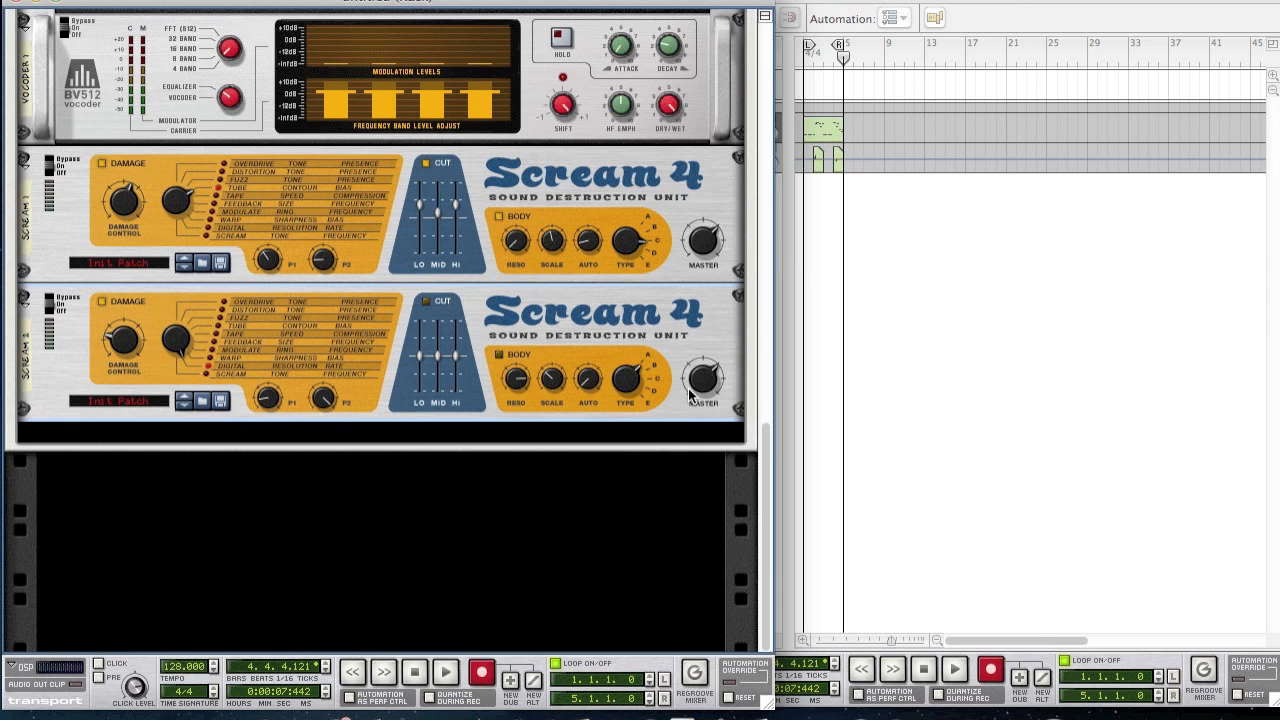
left_click_drag(703, 386, 684, 378)
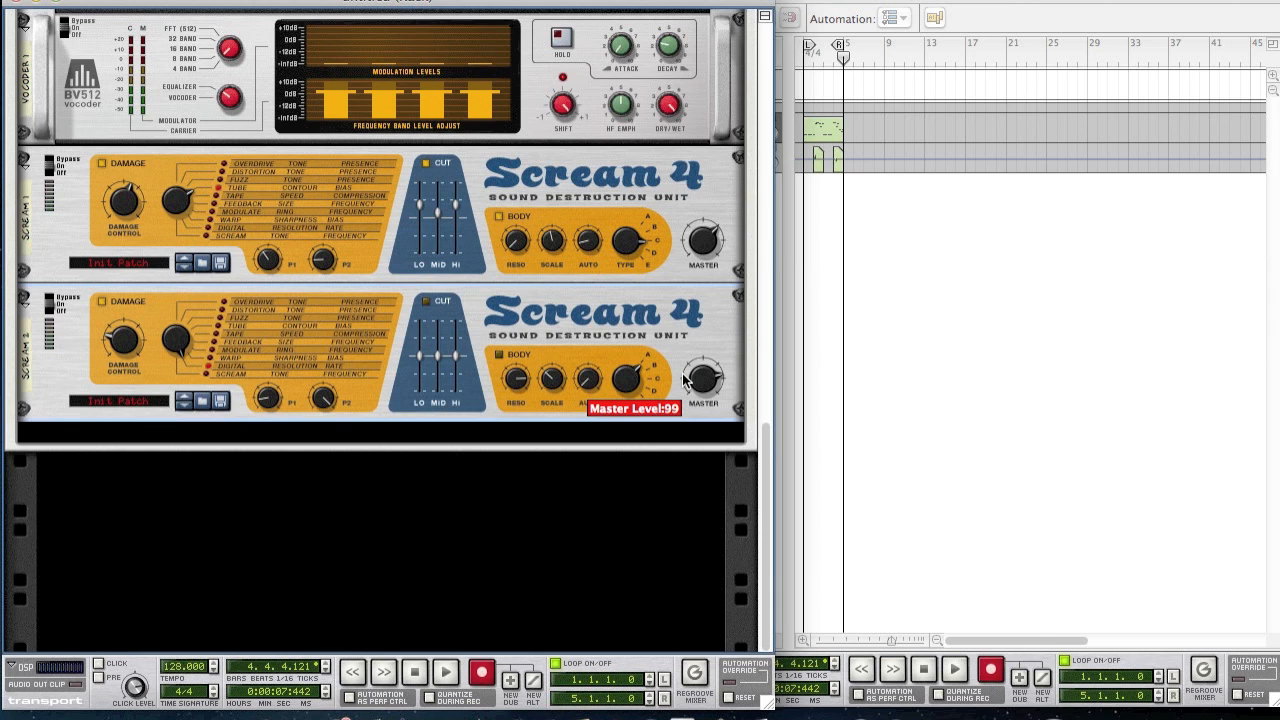
- Rewind the song to bar 1 and start playing the clip
left_click(974, 277)
left_click_drag(834, 57, 766, 50)
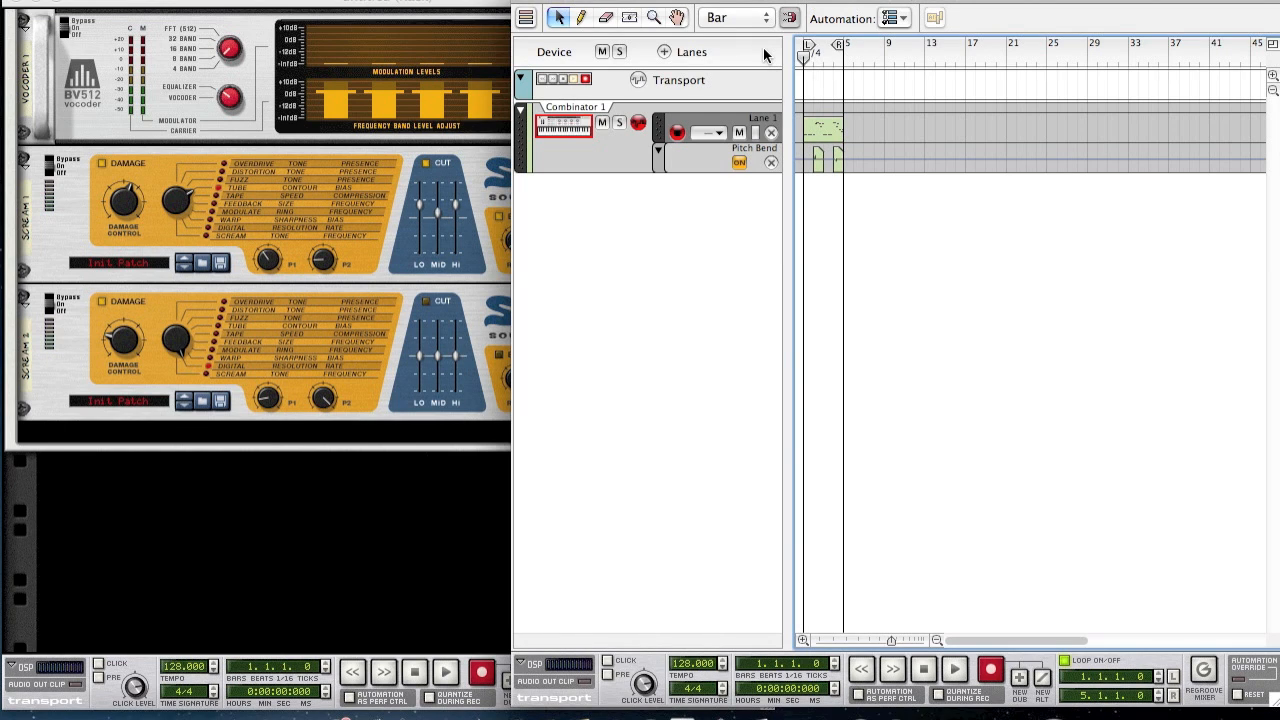
key("space")
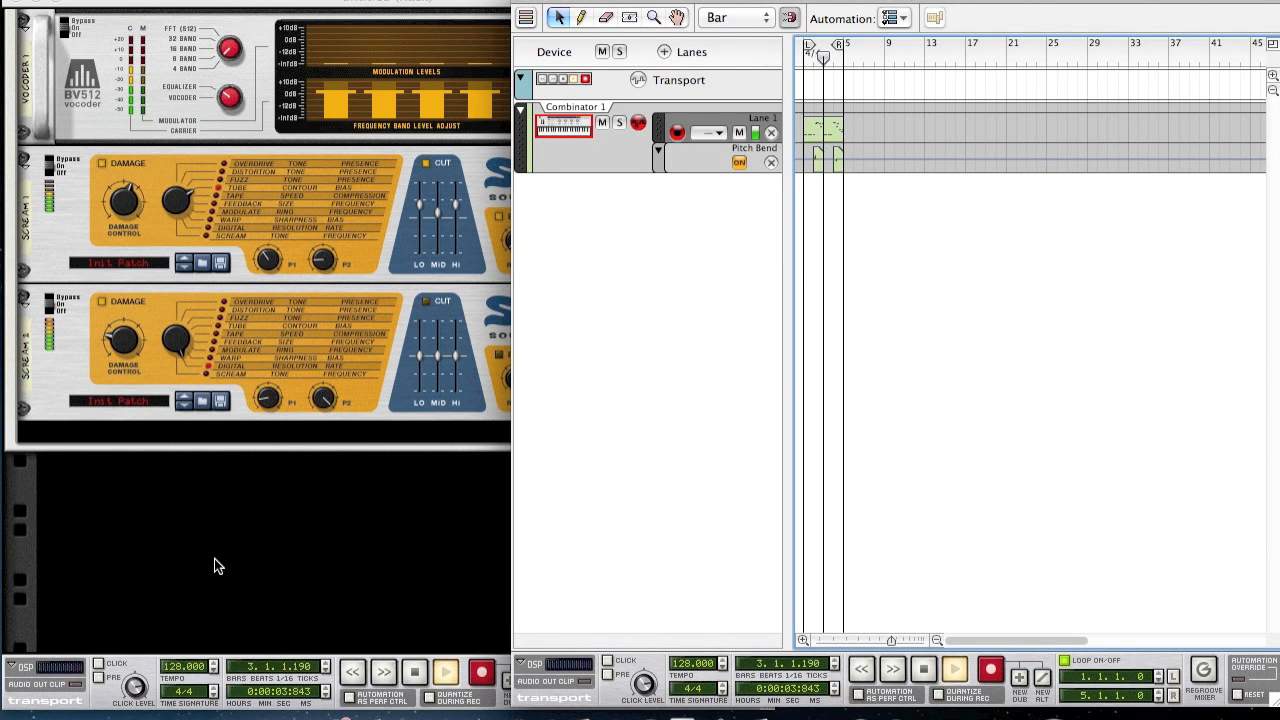
- Lower the Combinator mixer's channel 1 level to about 64, then stop playback
left_click(306, 549)
scroll(355, 511, "up", 15)
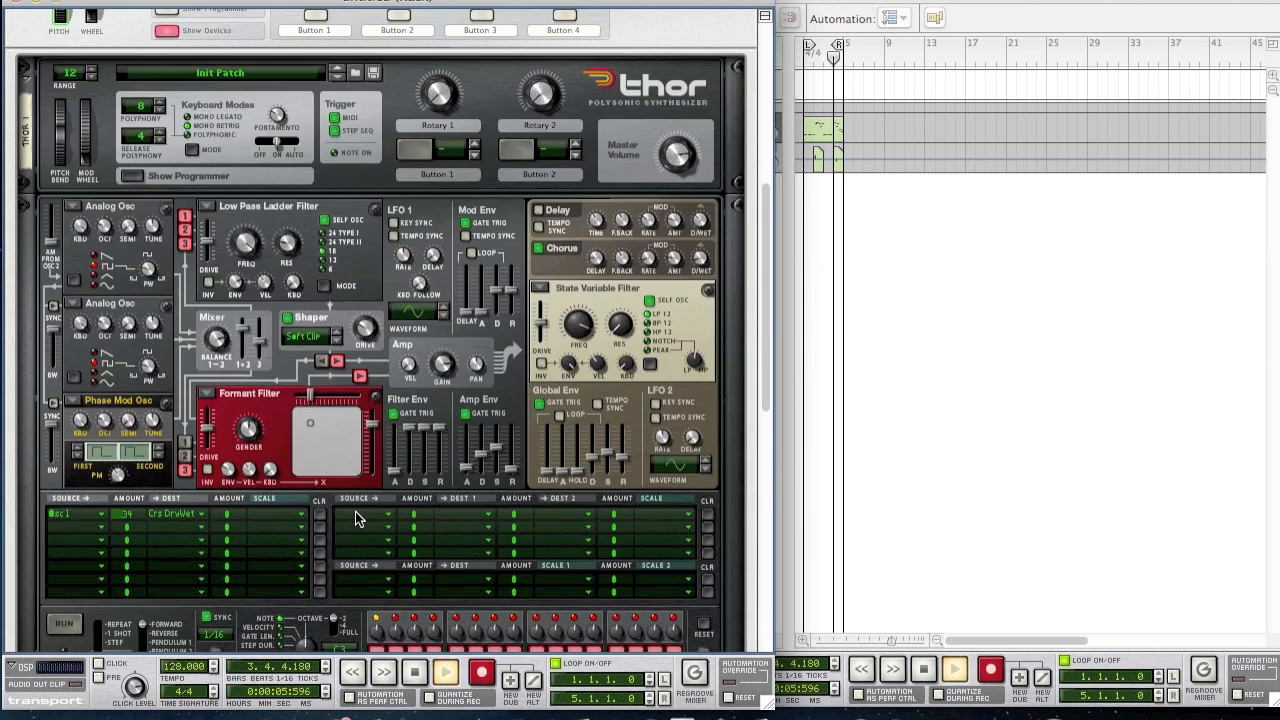
left_click_drag(59, 293, 58, 325)
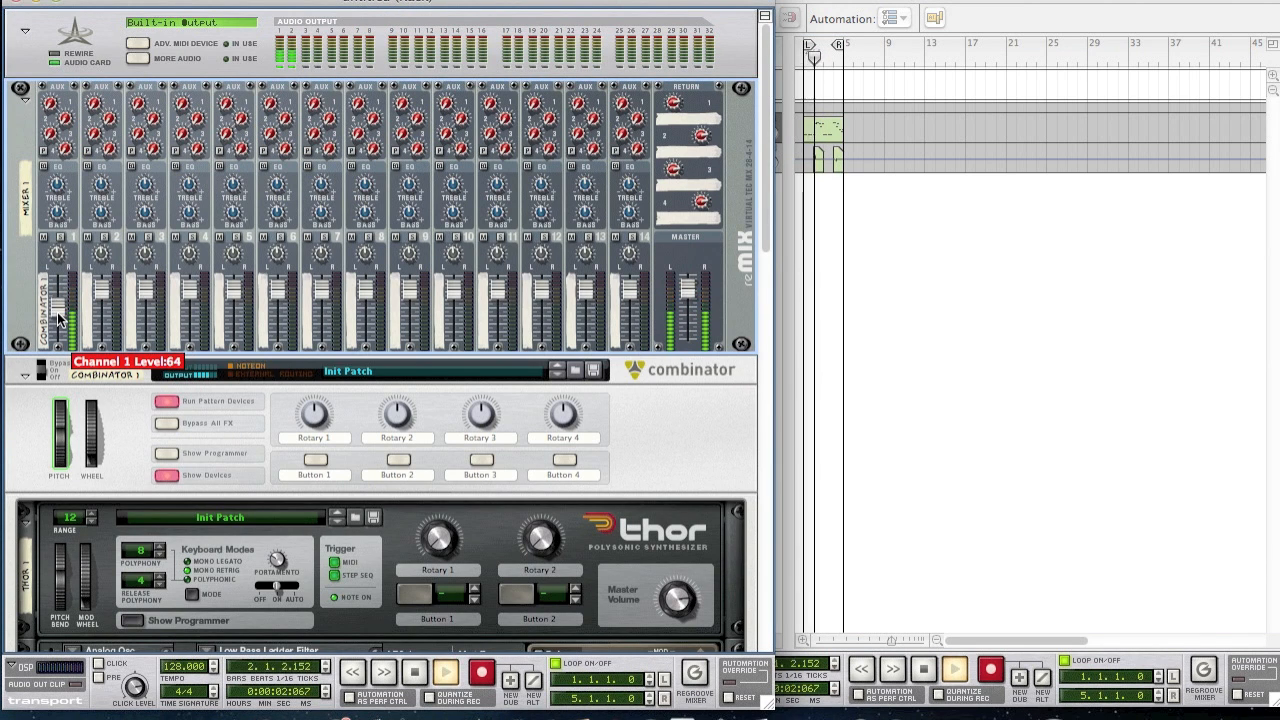
left_click(28, 406)
scroll(28, 406, "down", 15)
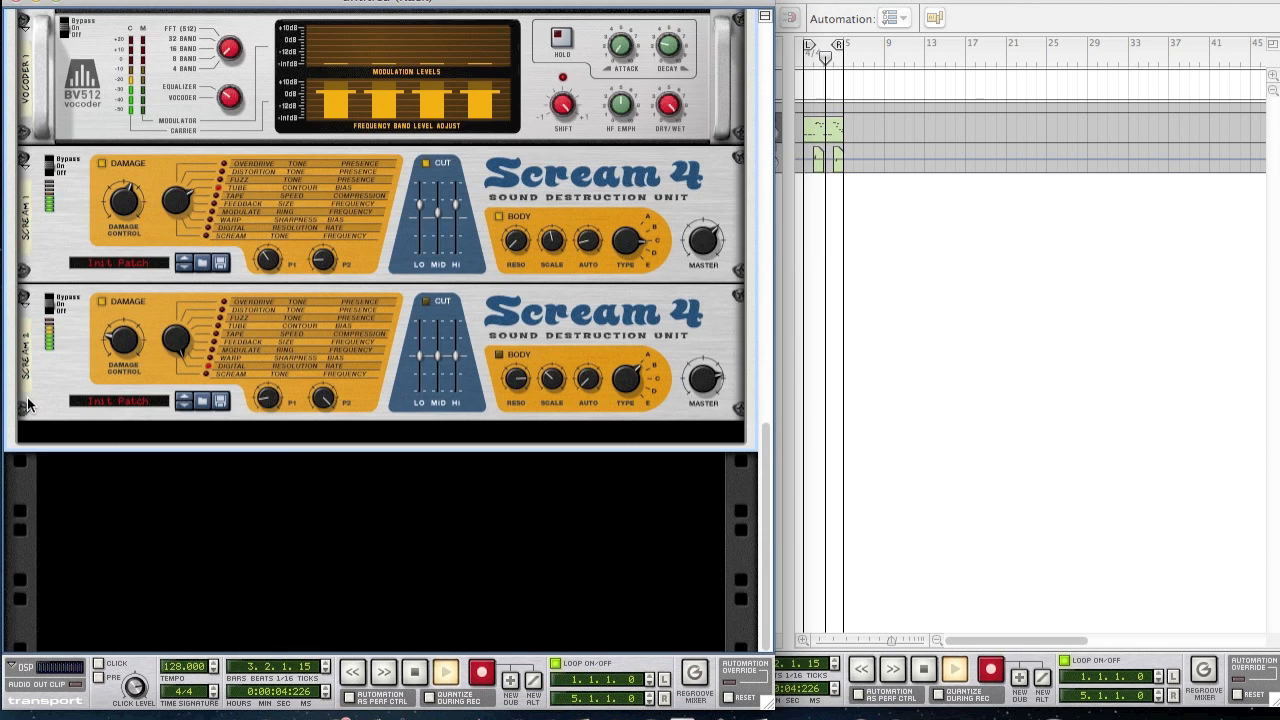
left_click(415, 678)
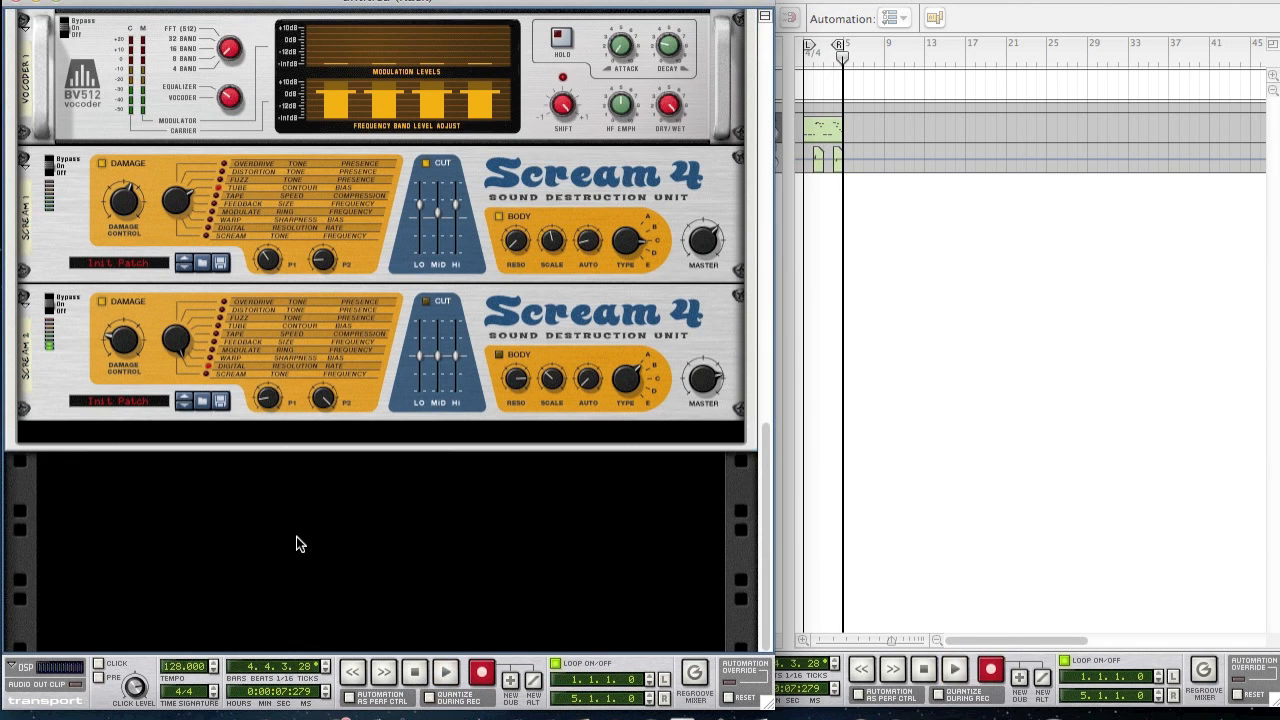
right_click(63, 376)
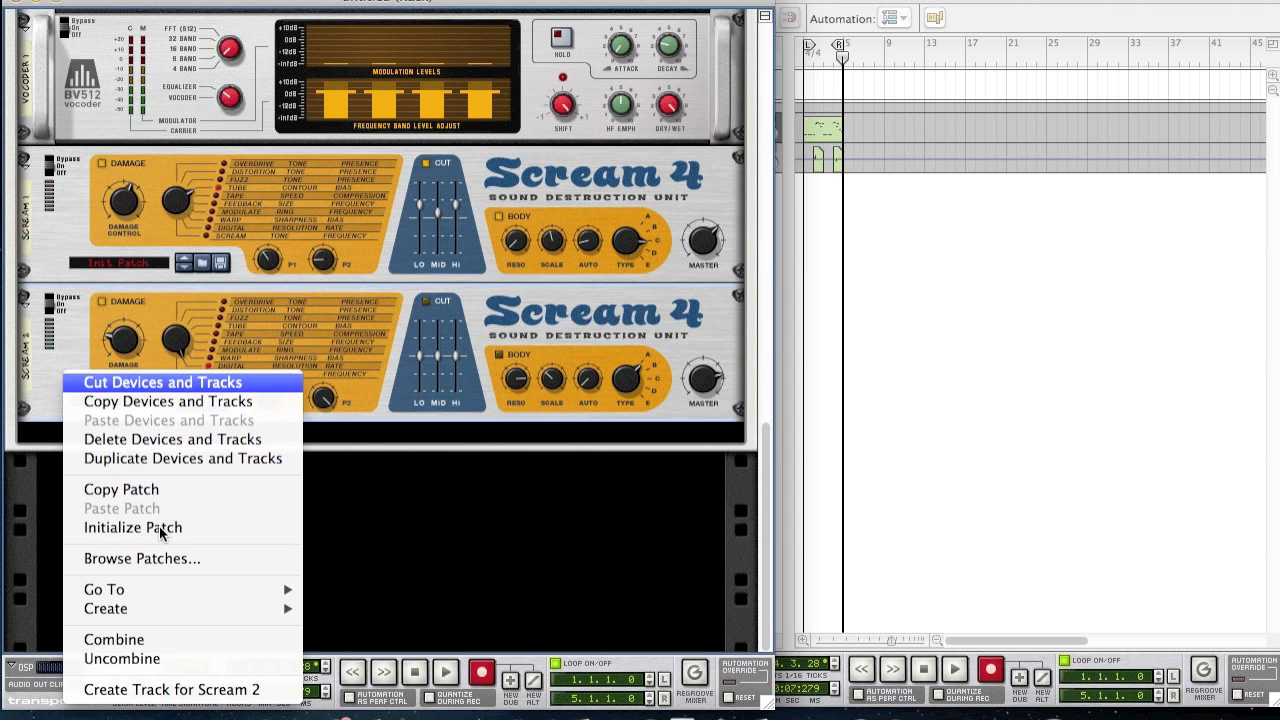
- Add an MClass Equalizer and enable its low cut, low shelf and both parametric bands
mouse_move(125, 609)
left_click(431, 276)
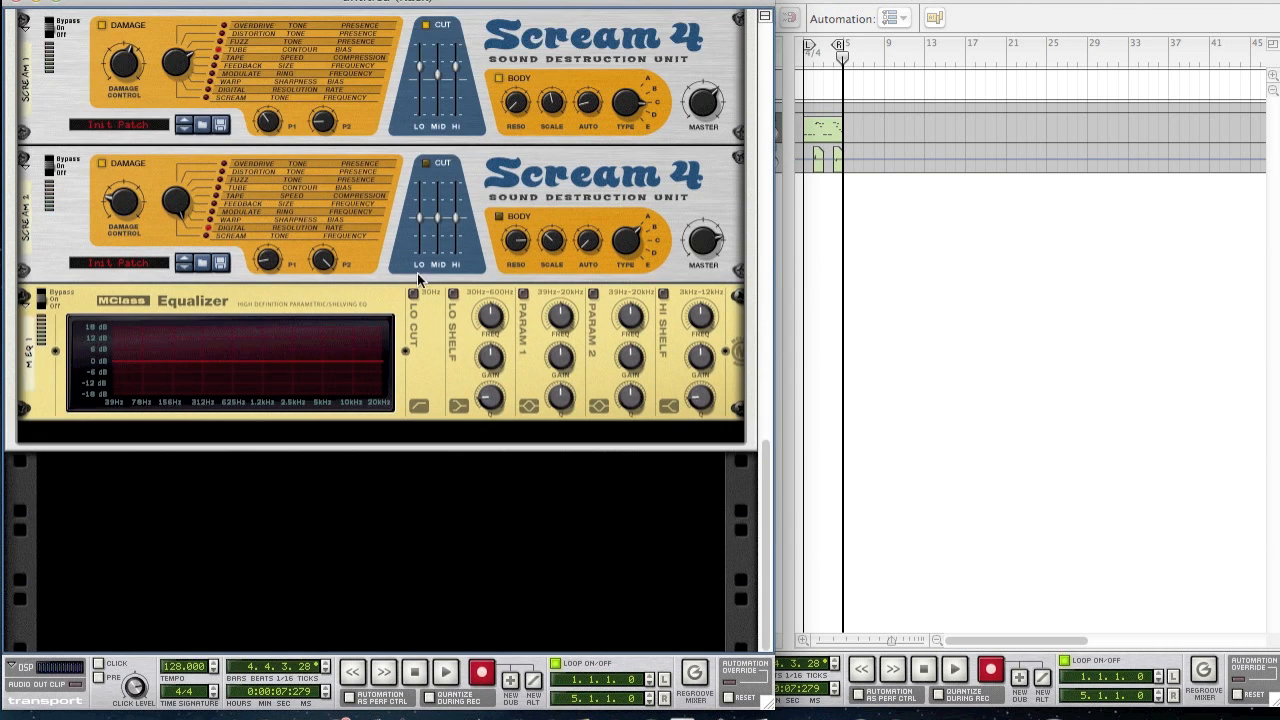
left_click(413, 293)
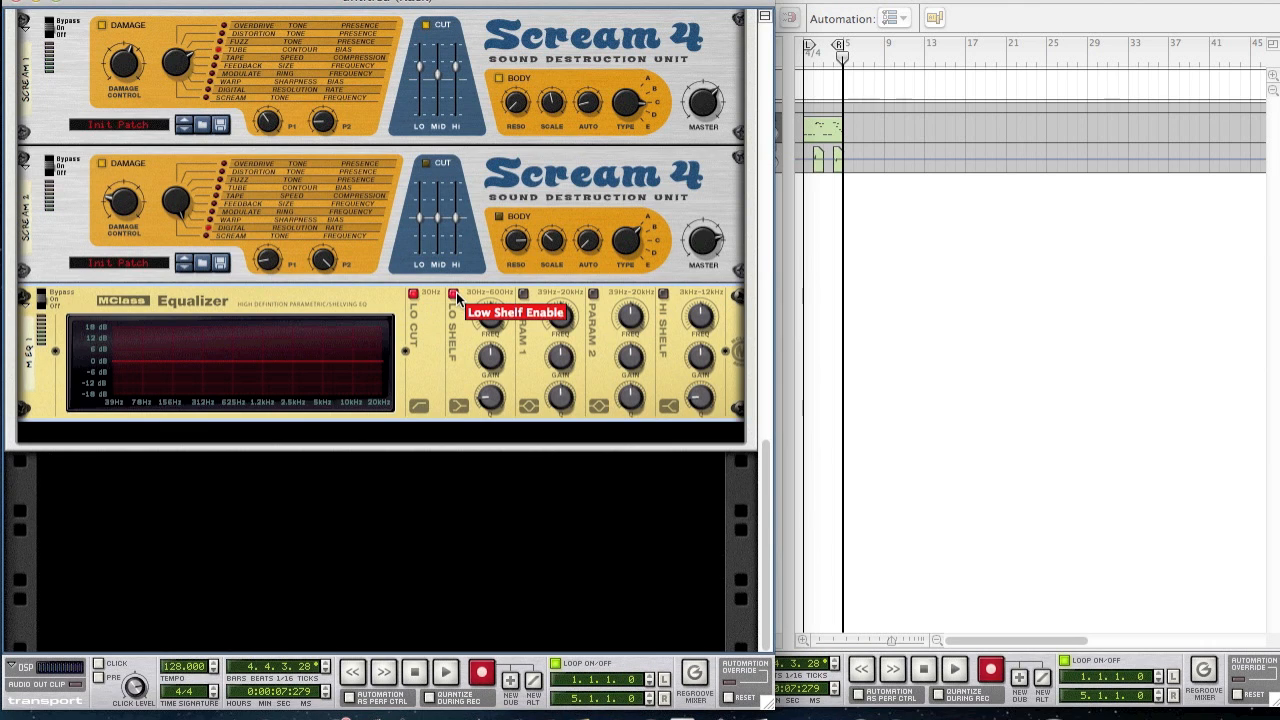
left_click(454, 294)
left_click(523, 294)
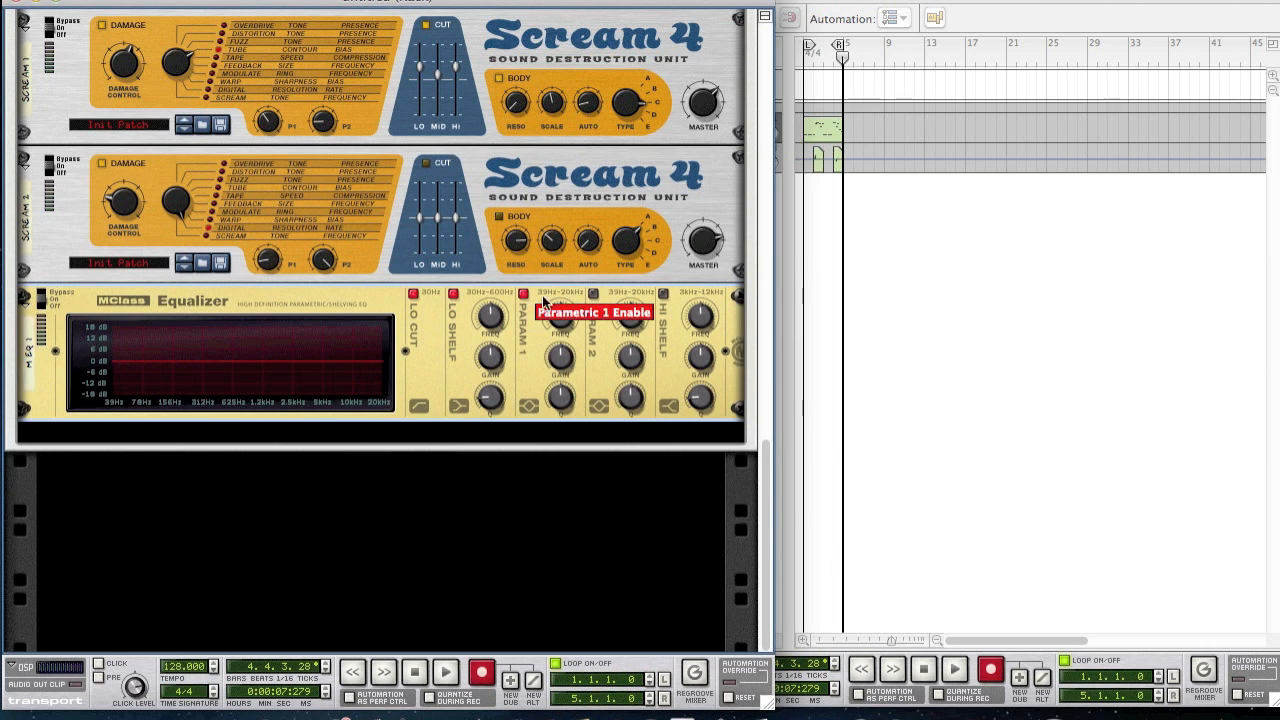
left_click(593, 294)
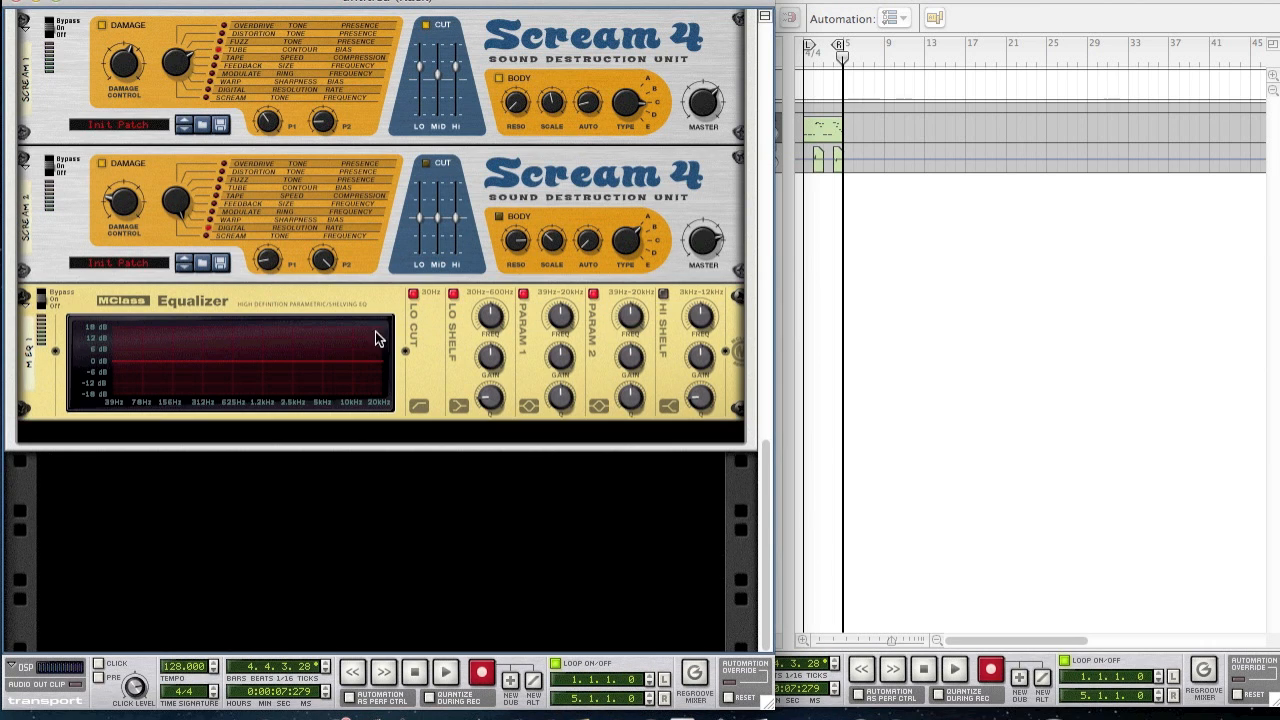
- Set the low shelf to about 162 Hz with 1.1 dB gain and Q 0.65
left_click(492, 324)
left_click_drag(492, 330, 489, 326)
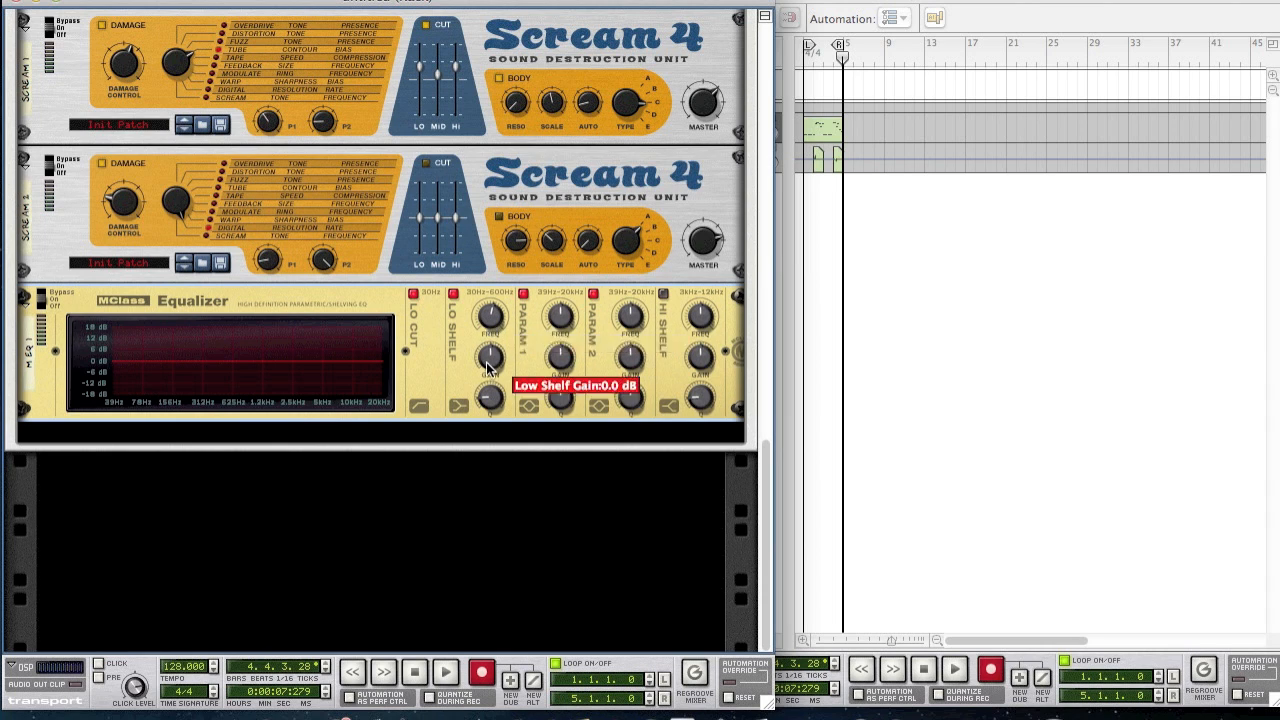
left_click_drag(489, 373, 467, 371)
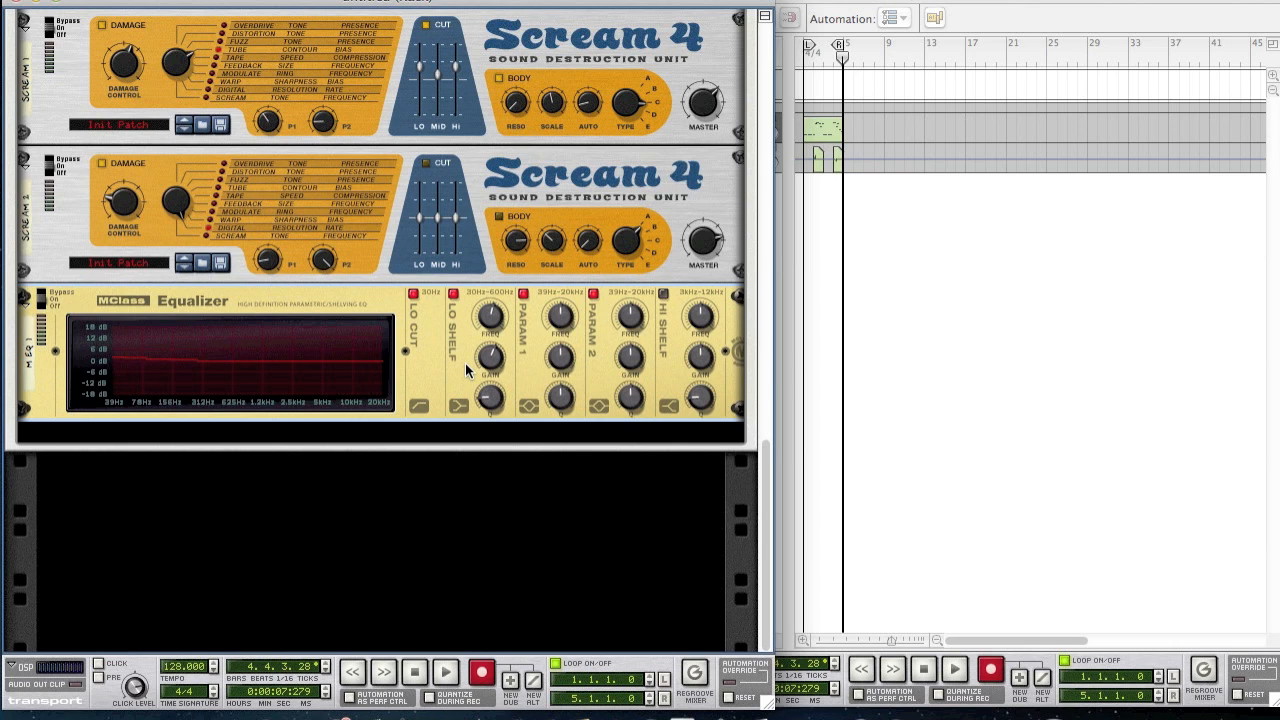
left_click_drag(490, 402, 490, 401)
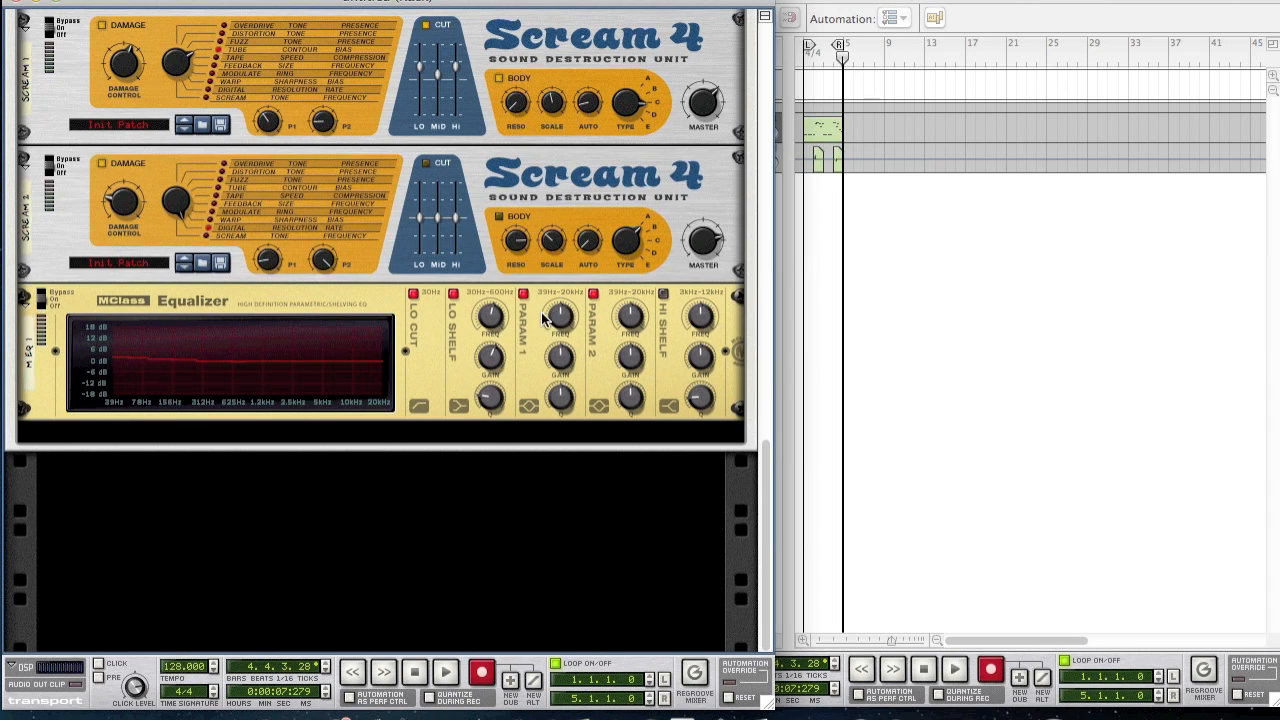
- Set parametric band 1 near 883.9 Hz with an 8 dB cut and Q about 3
left_click_drag(557, 311, 558, 330)
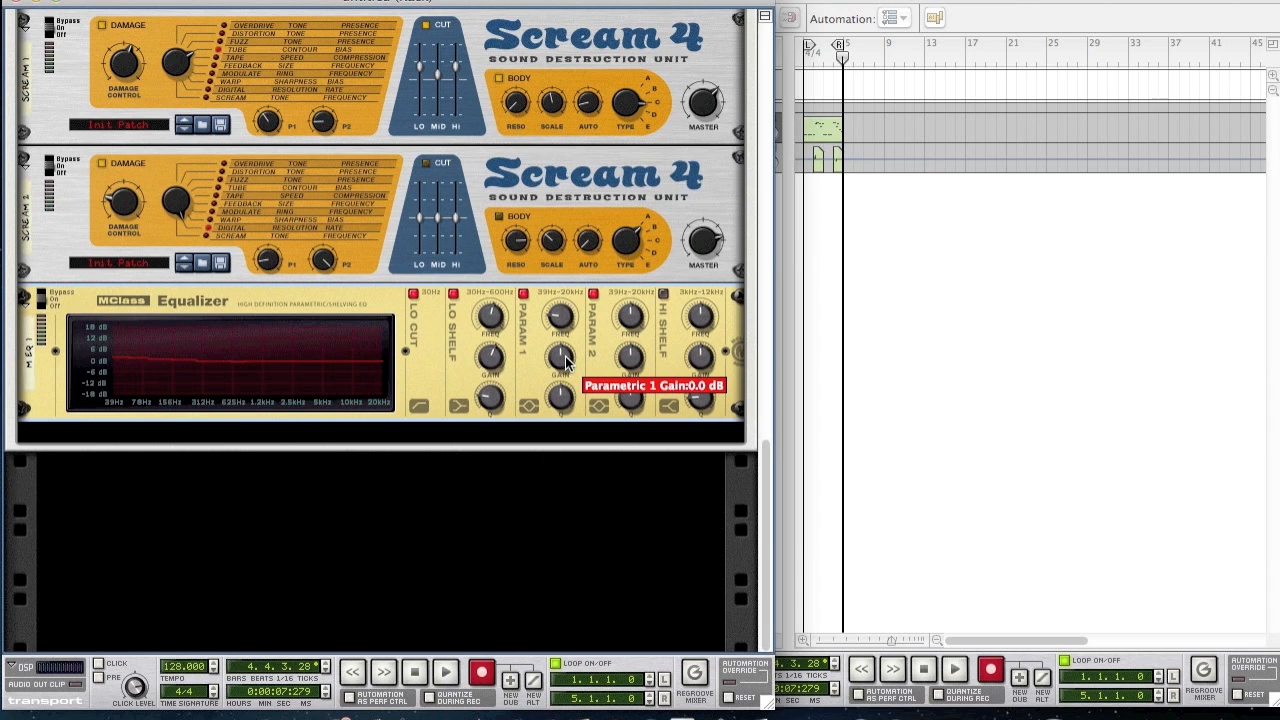
left_click_drag(566, 361, 570, 378)
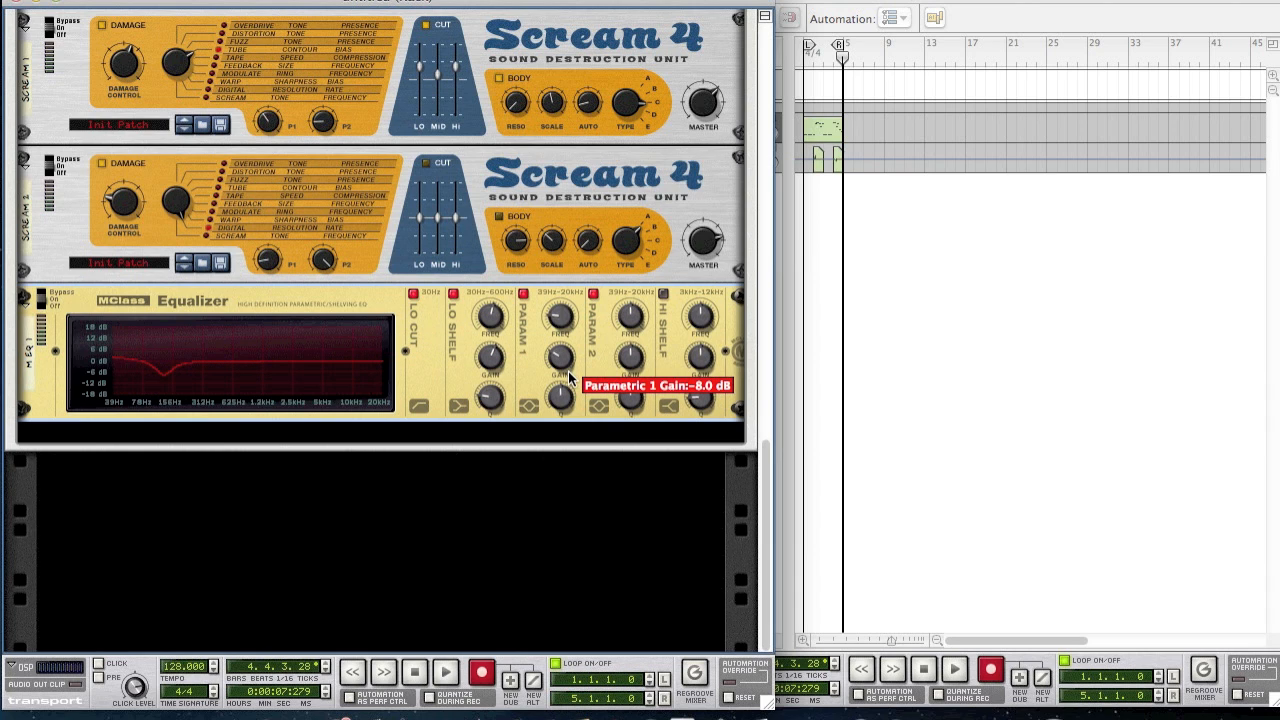
left_click_drag(553, 401, 549, 405)
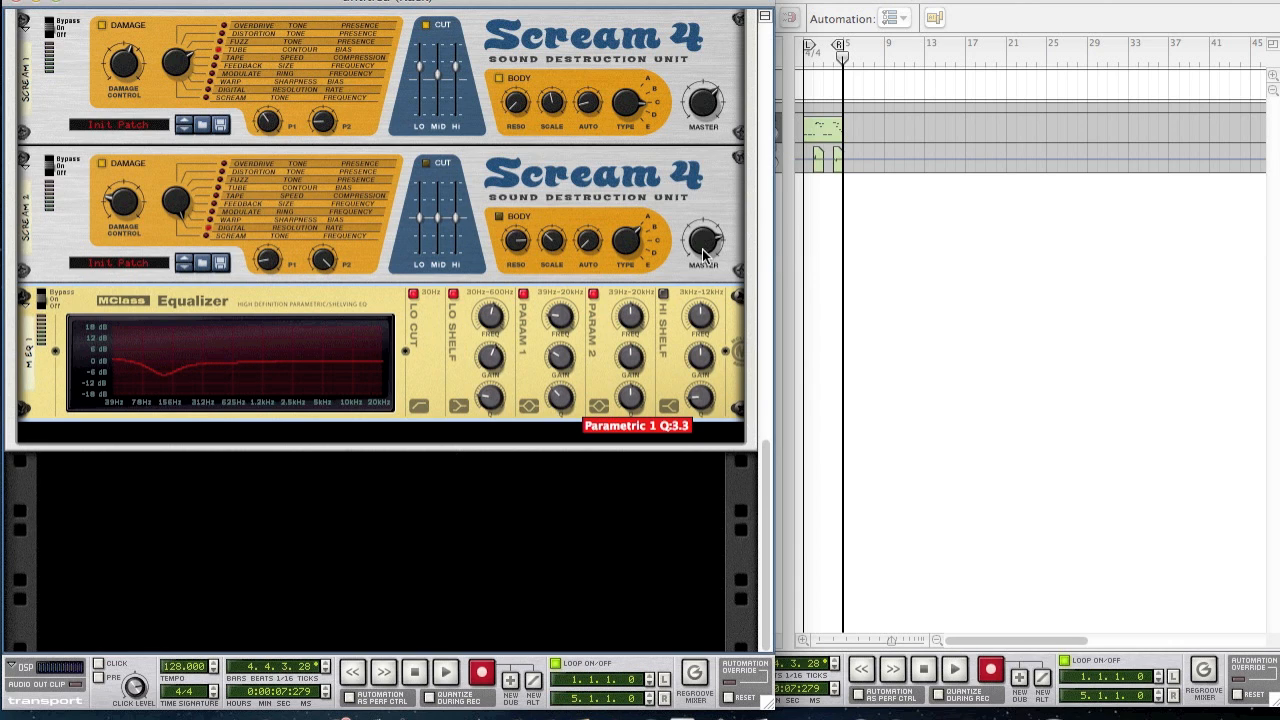
- Set parametric band 2 to 1.756 kHz with a 5.7 dB boost and Q 4.4
mouse_move(630, 325)
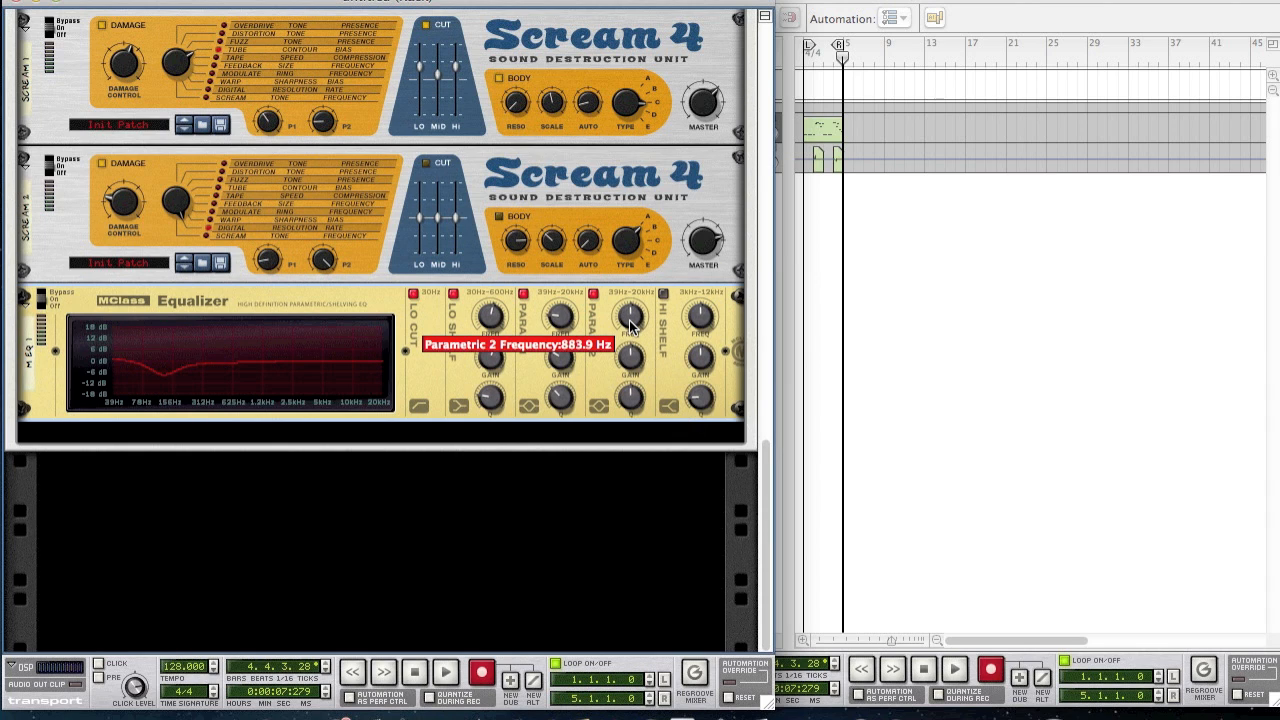
left_click_drag(628, 323, 620, 320)
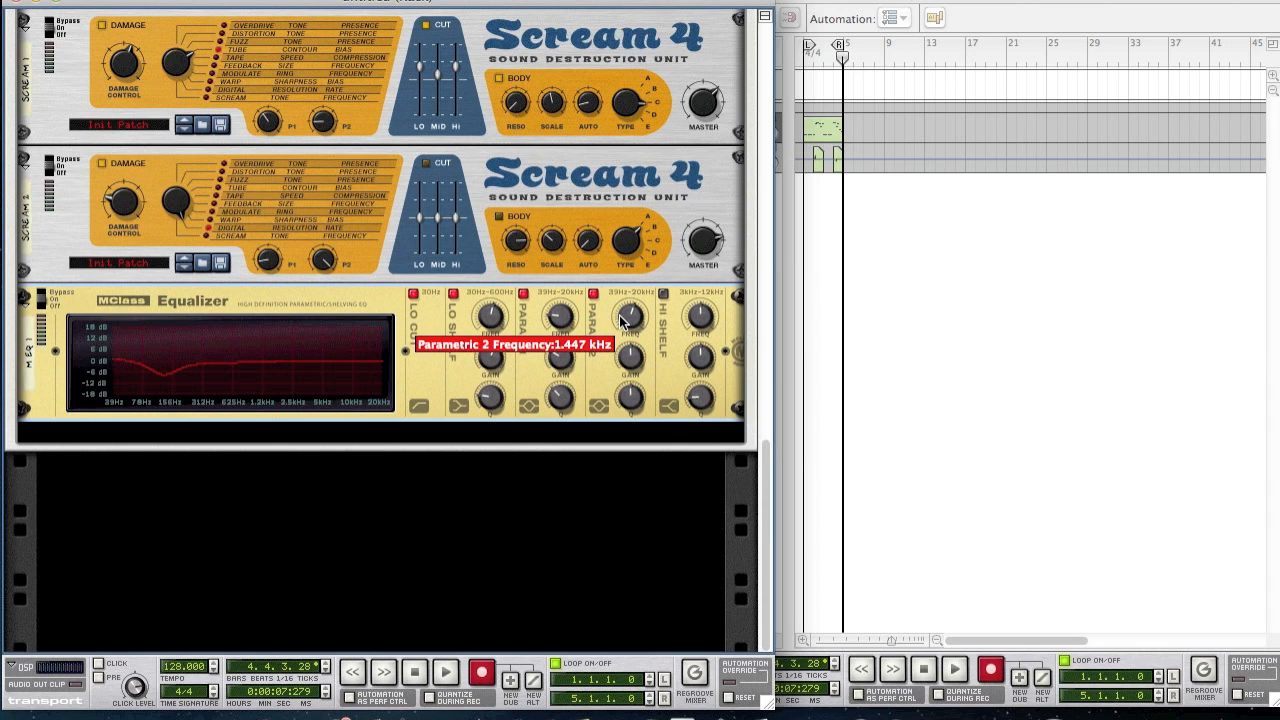
left_click_drag(620, 320, 619, 318)
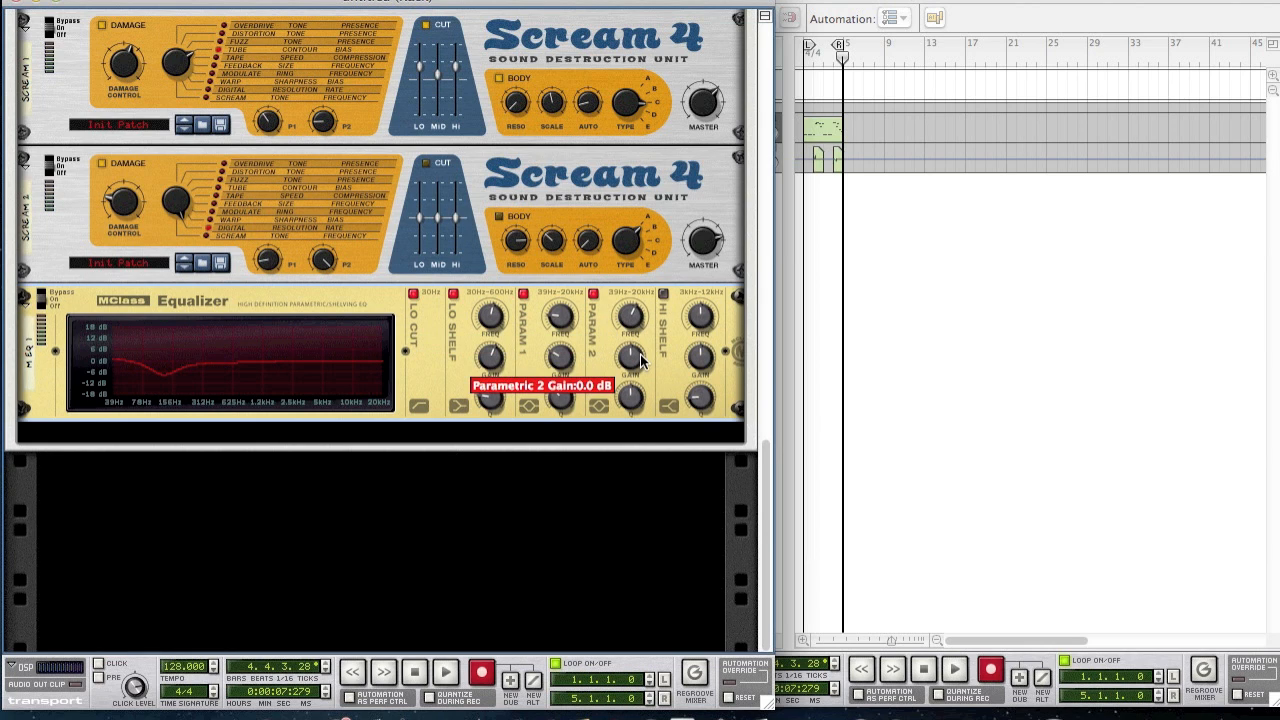
left_click_drag(640, 362, 582, 351)
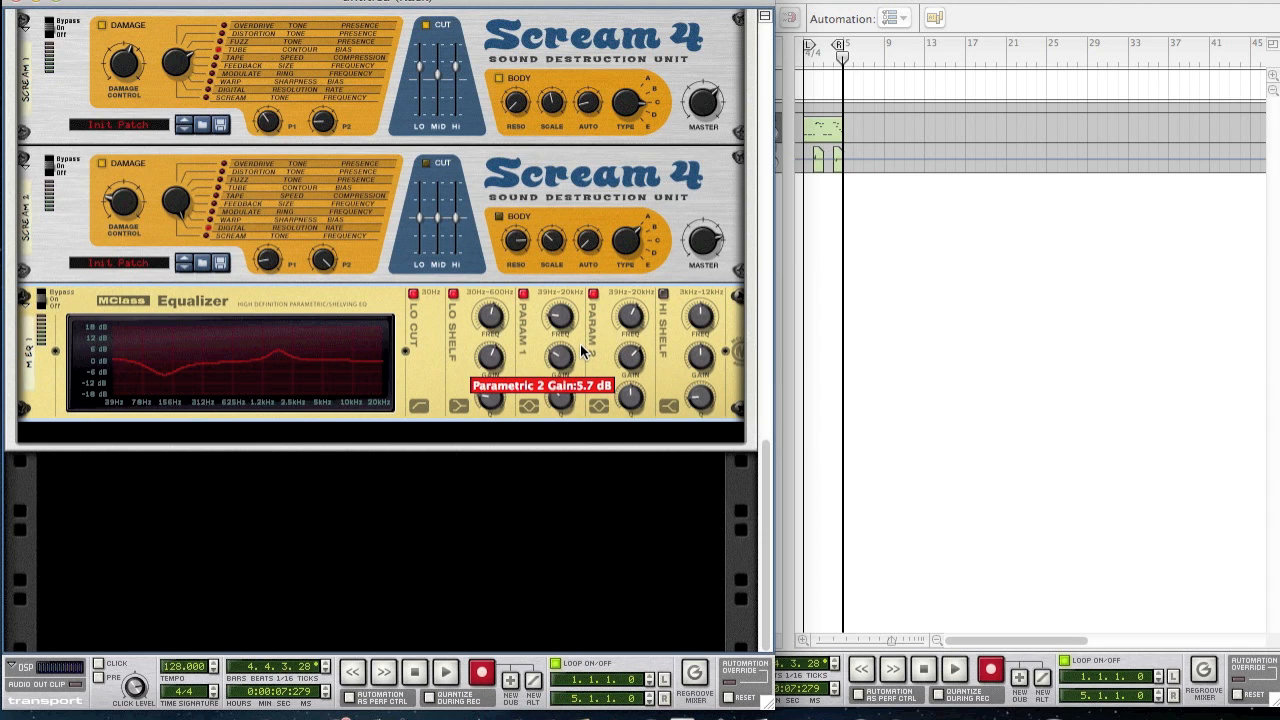
left_click_drag(626, 403, 627, 420)
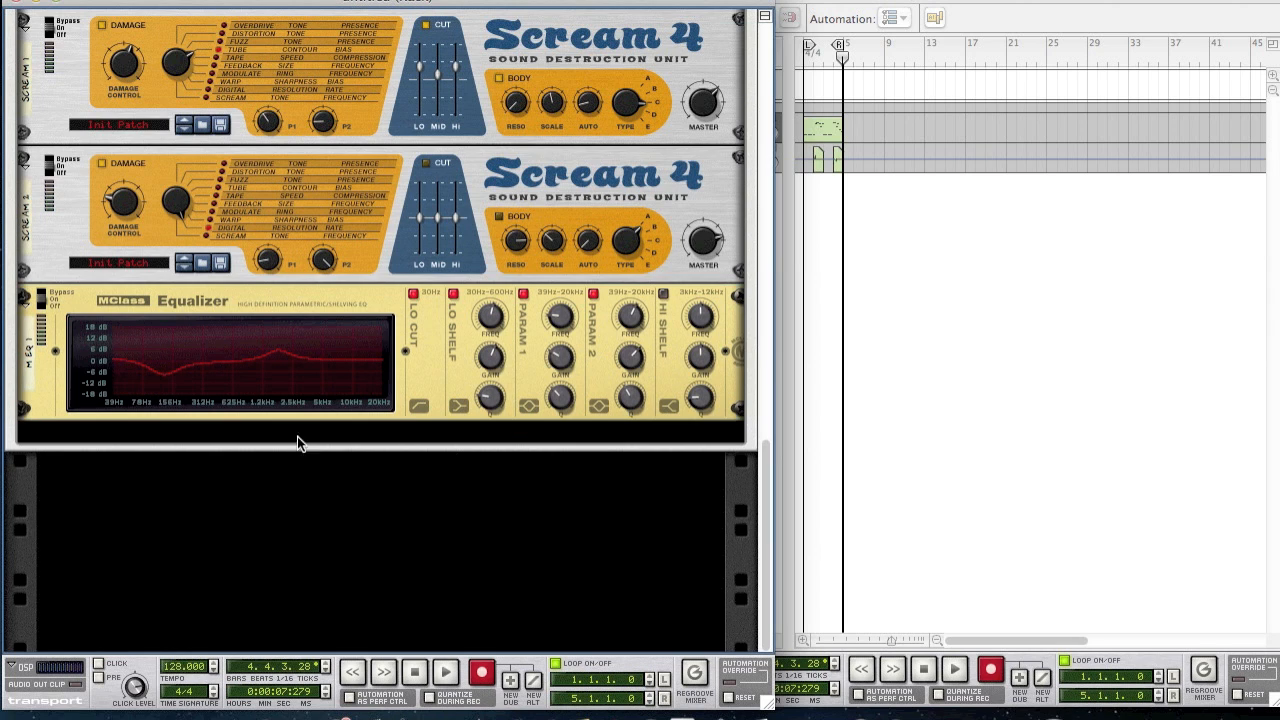
- Add an MClass Compressor after the equalizer
right_click(420, 391)
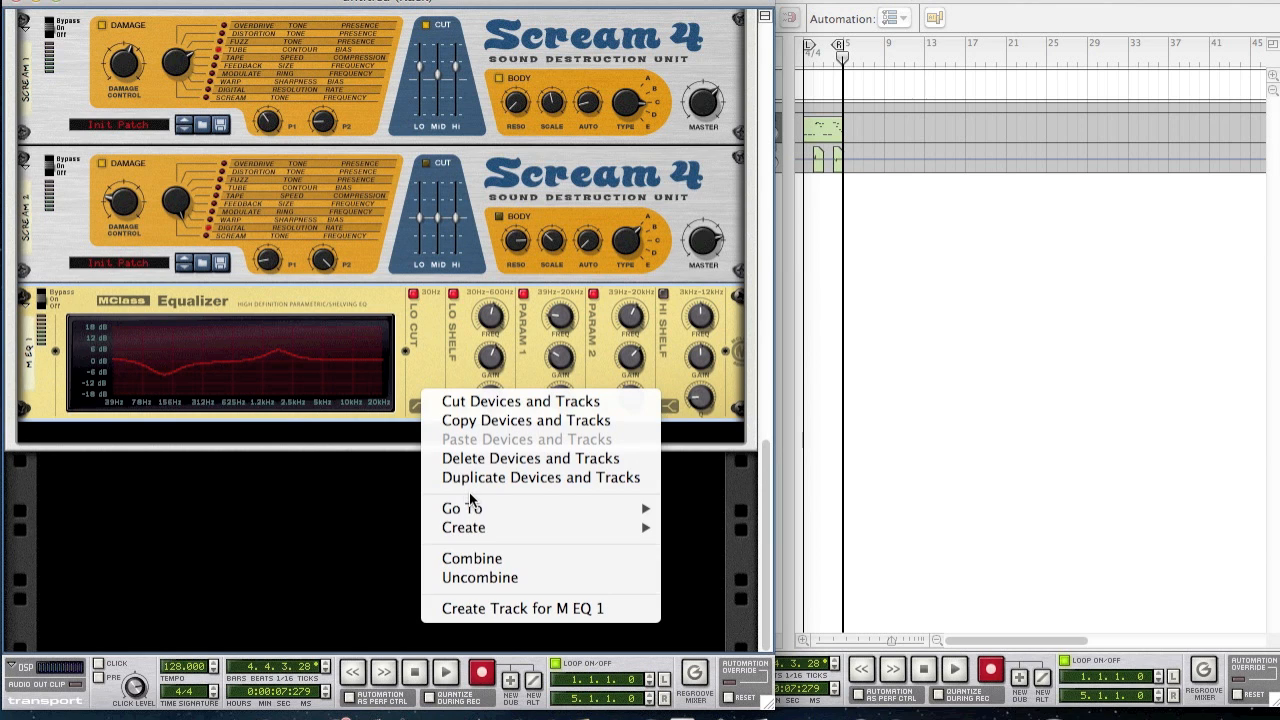
mouse_move(530, 525)
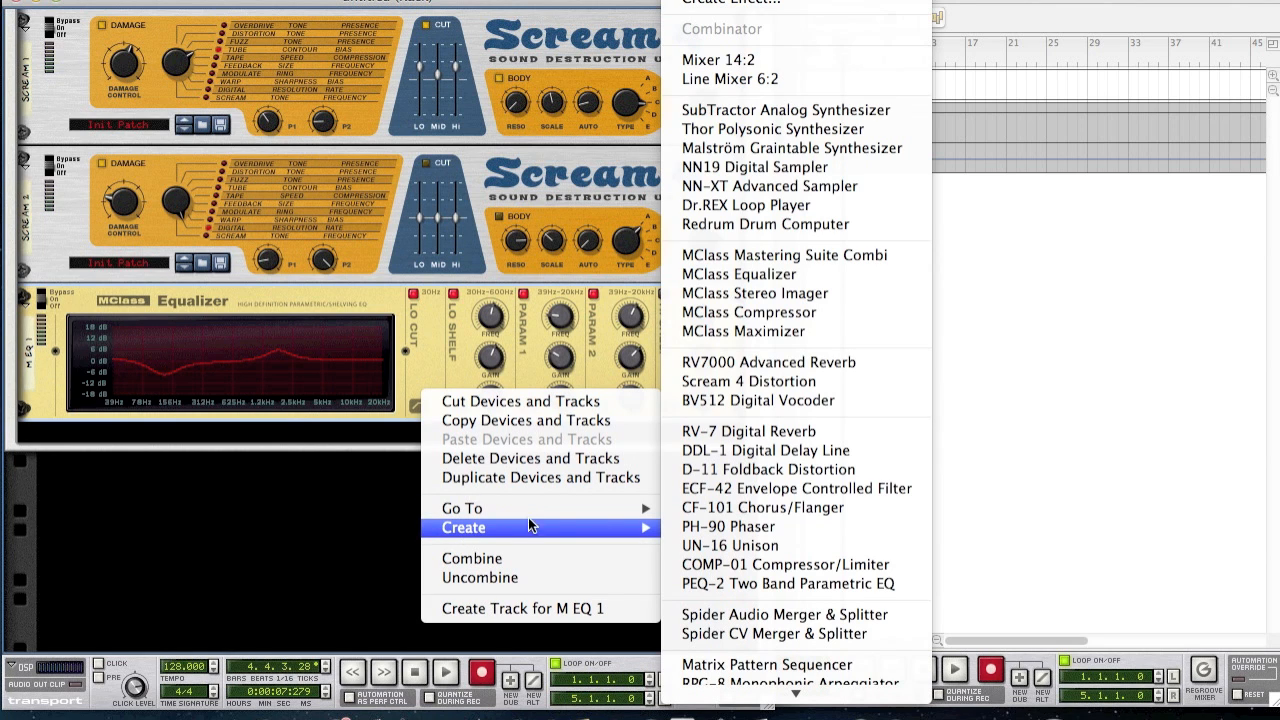
left_click(741, 312)
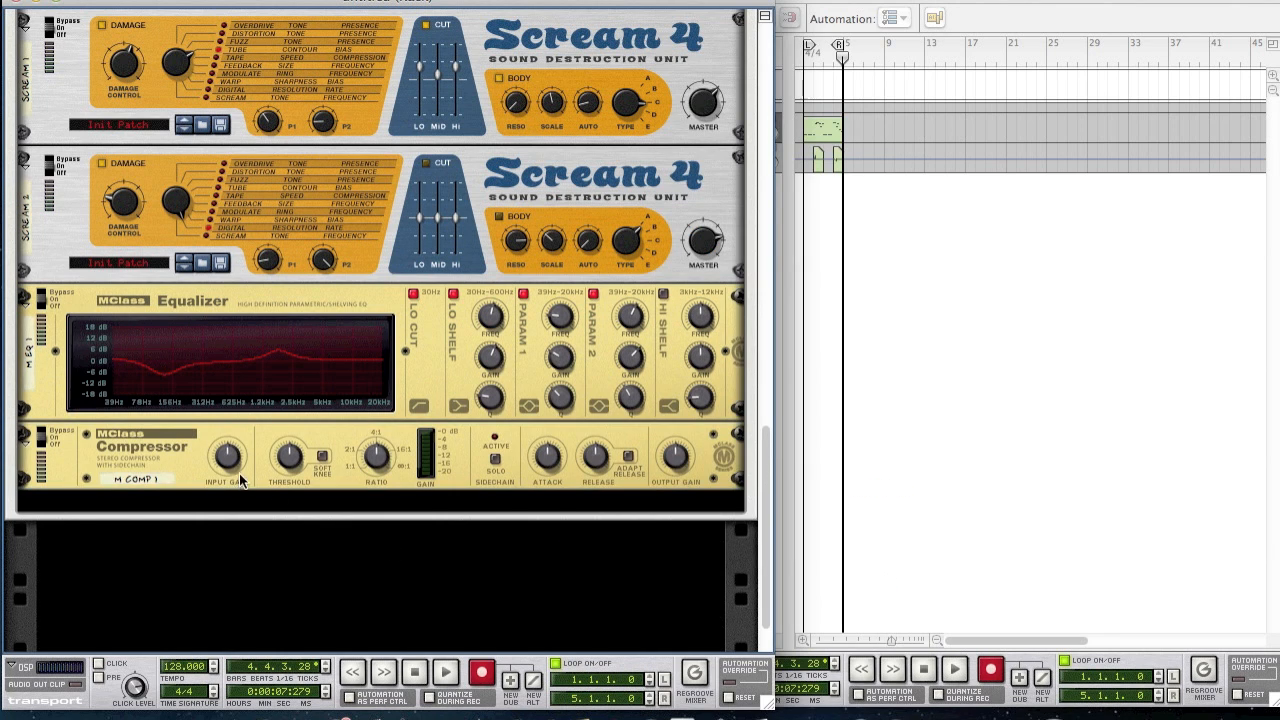
- Set compressor input gain 3.0 dB, threshold about -11 dB, ratio, attack 38 ms and output 2.2 dB
mouse_move(228, 472)
left_click_drag(228, 472, 198, 458)
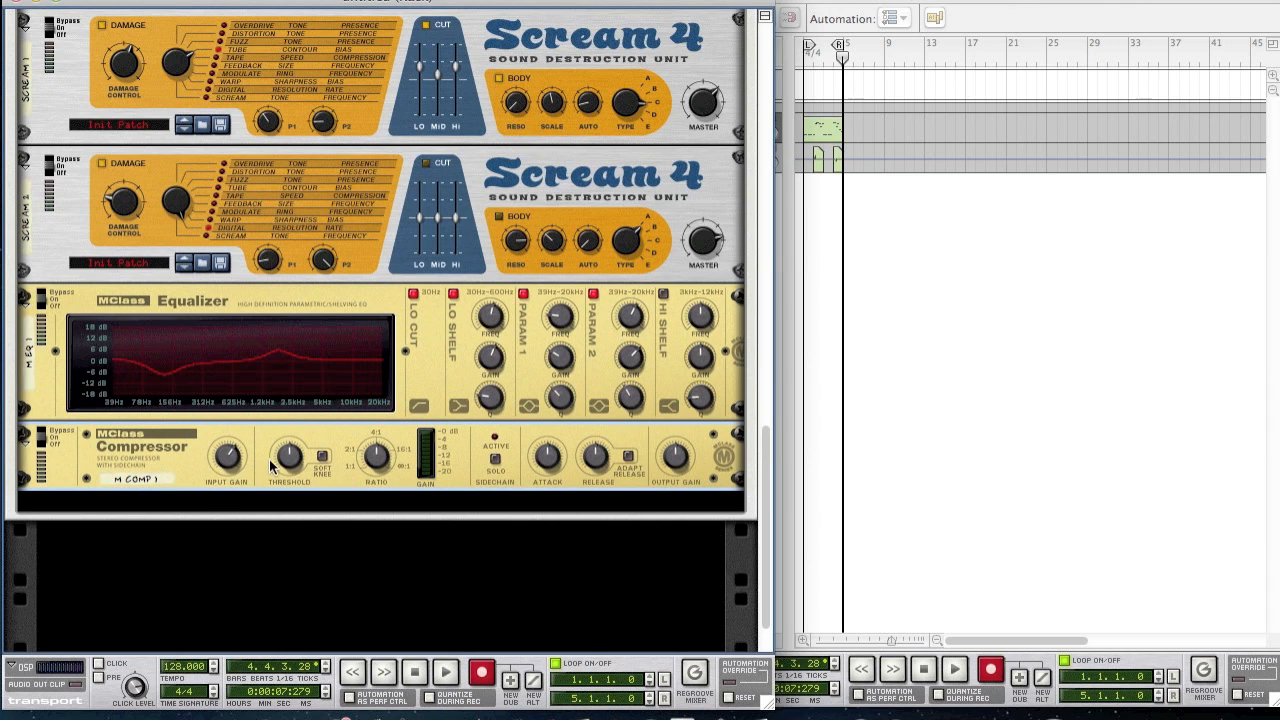
left_click_drag(290, 468, 254, 458)
left_click_drag(372, 466, 343, 467)
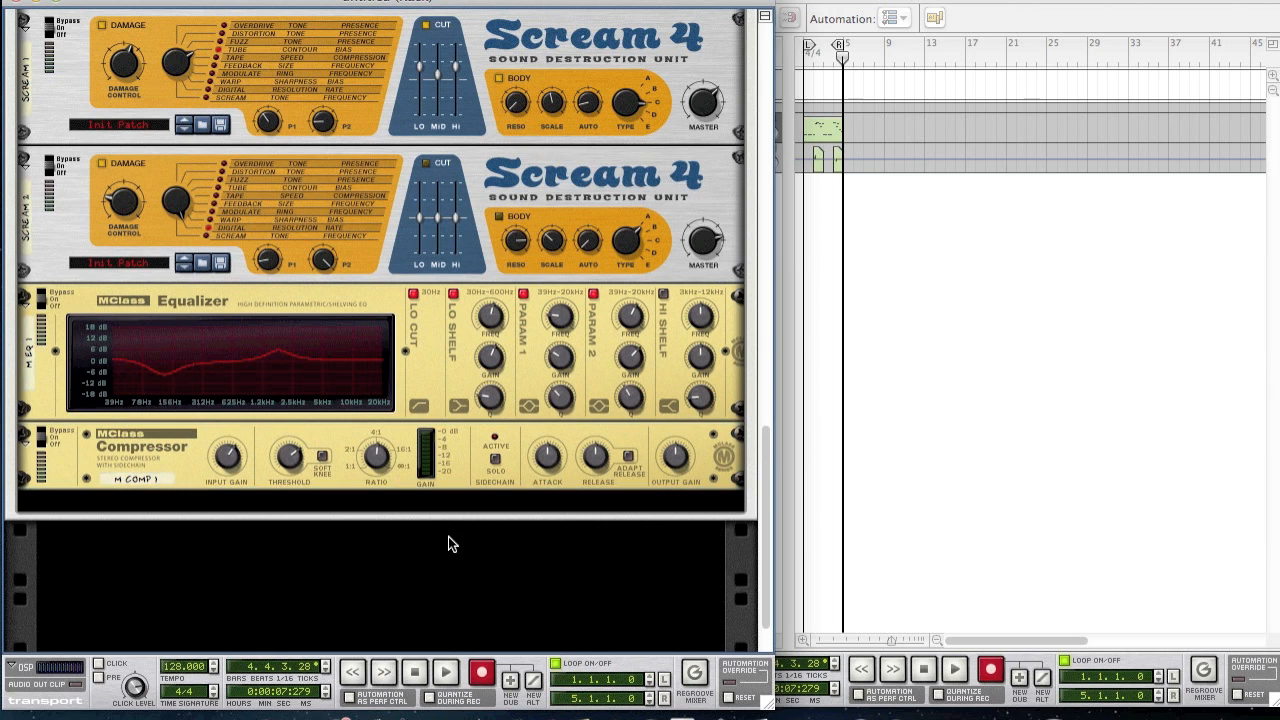
mouse_move(549, 477)
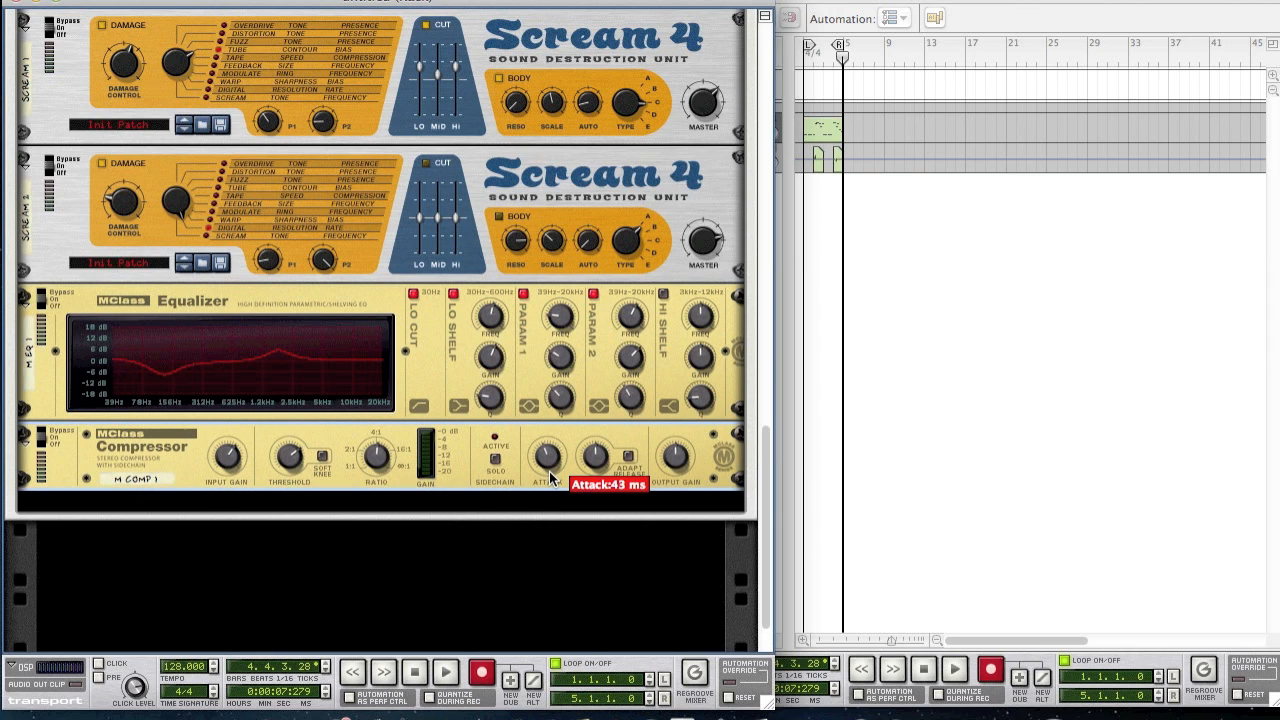
left_click_drag(549, 471, 549, 473)
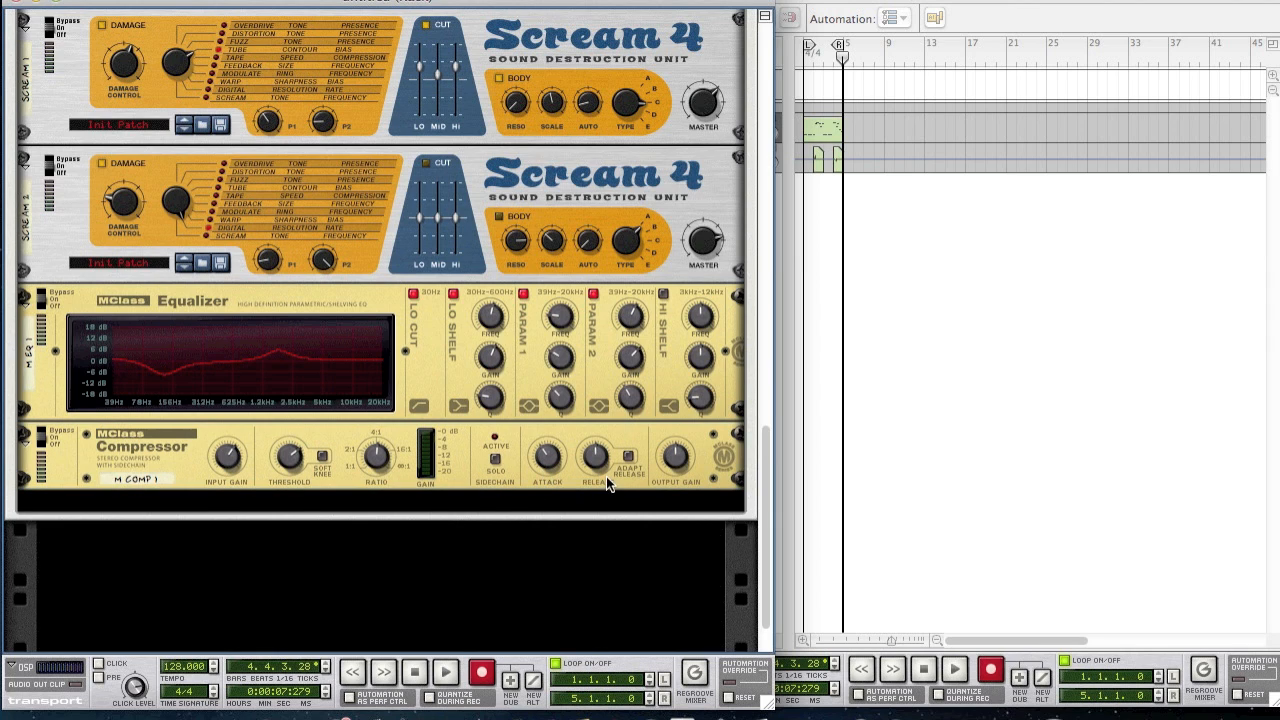
mouse_move(595, 470)
mouse_move(677, 462)
left_click_drag(645, 456, 646, 459)
- Add an MClass Maximizer after the compressor
right_click(497, 486)
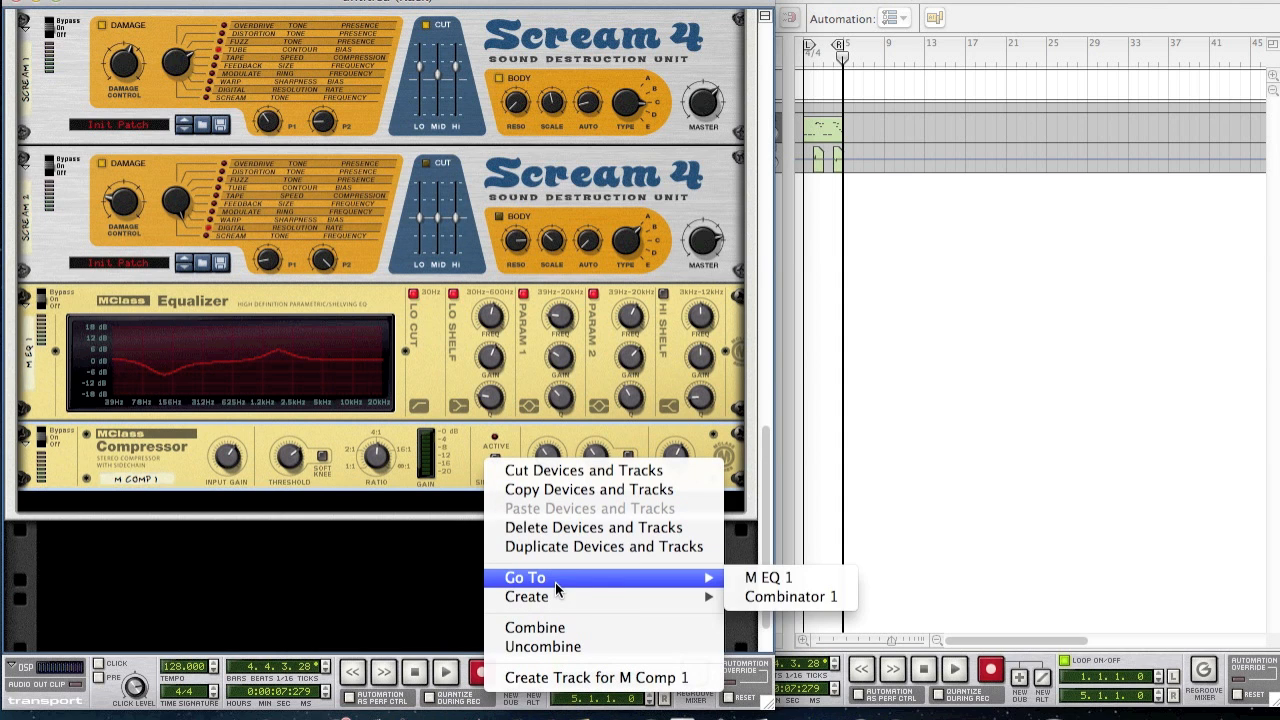
mouse_move(553, 603)
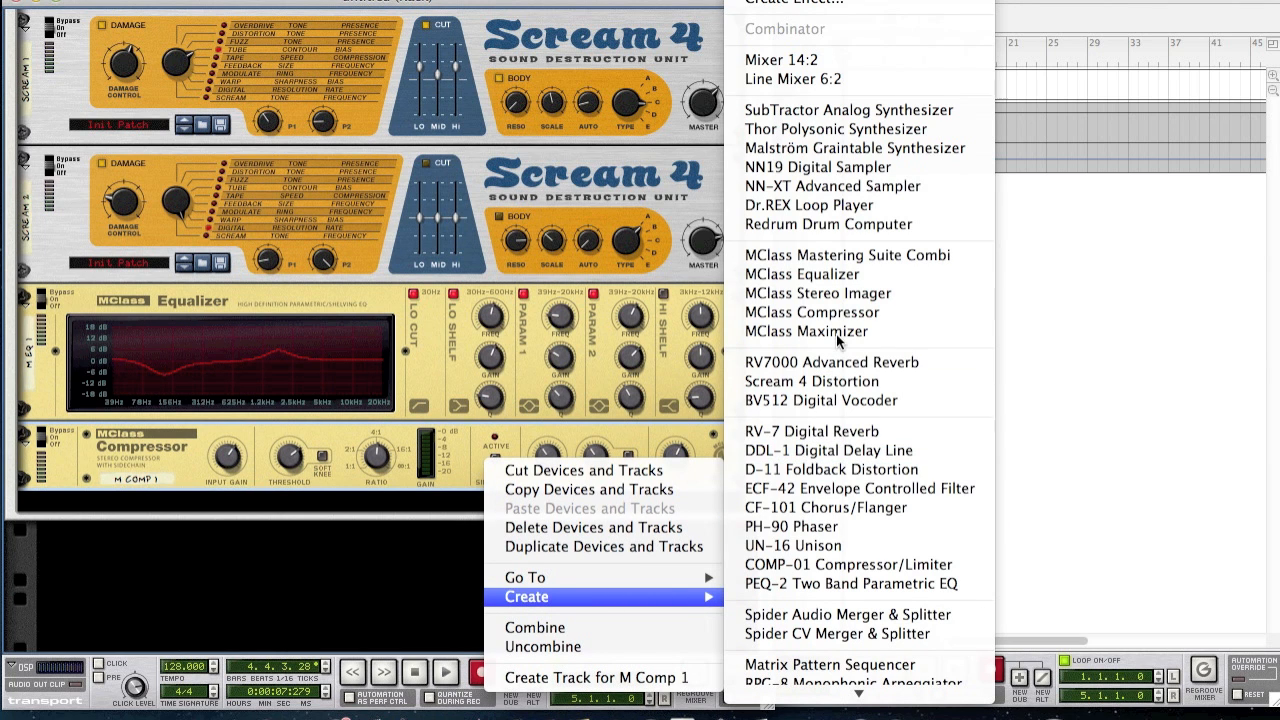
left_click(917, 333)
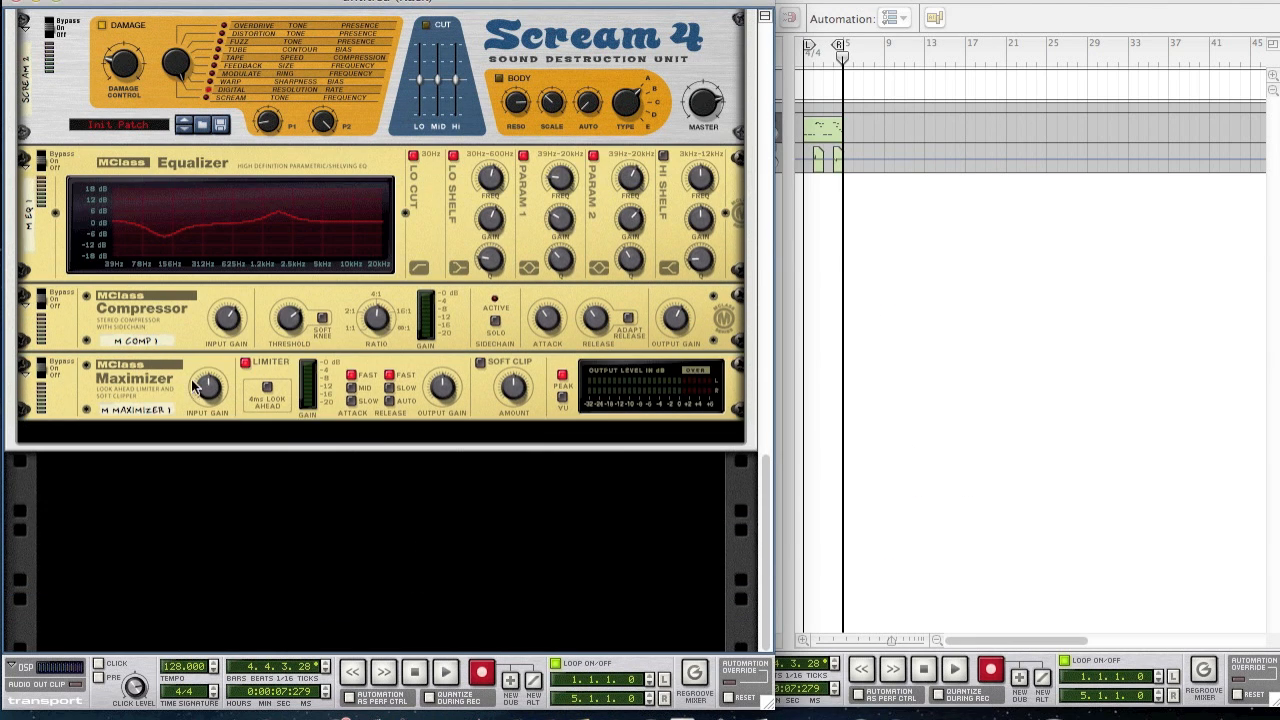
- Set maximizer input gain 0.8 dB, 4ms look-ahead, mid attack, 1.5 dB output and soft clip on
left_click_drag(203, 397, 180, 391)
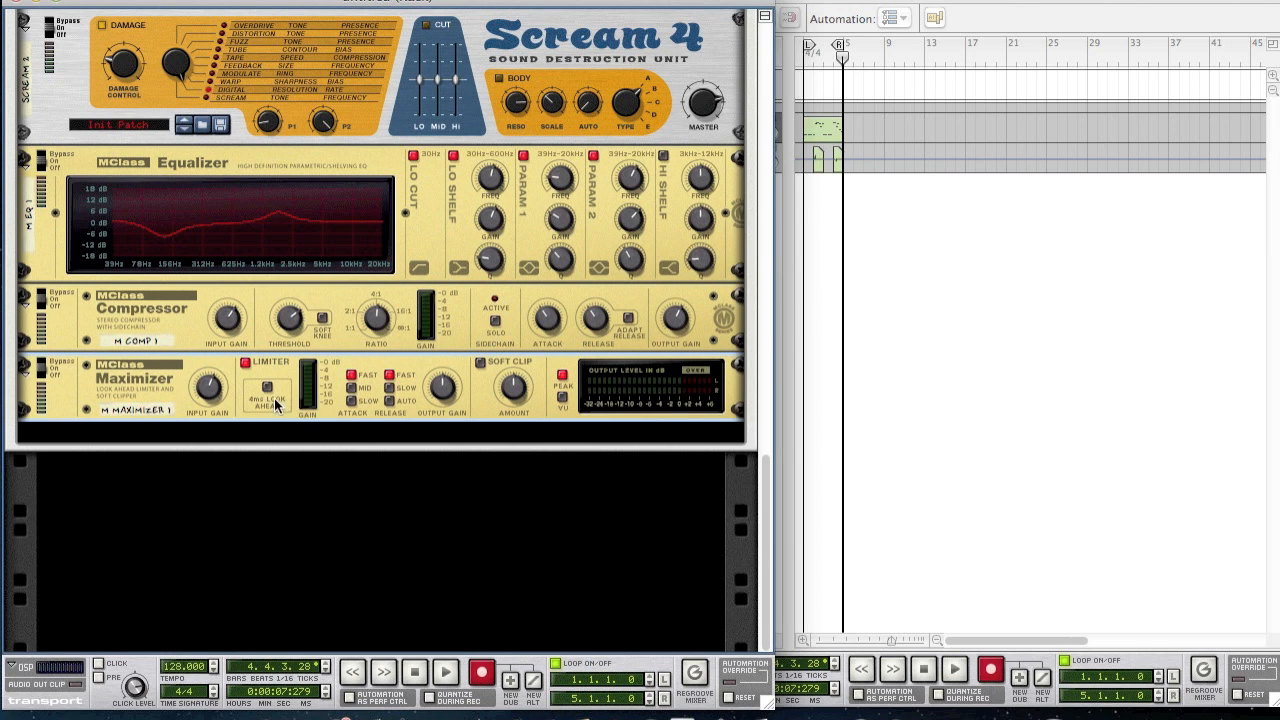
left_click(267, 390)
left_click(355, 392)
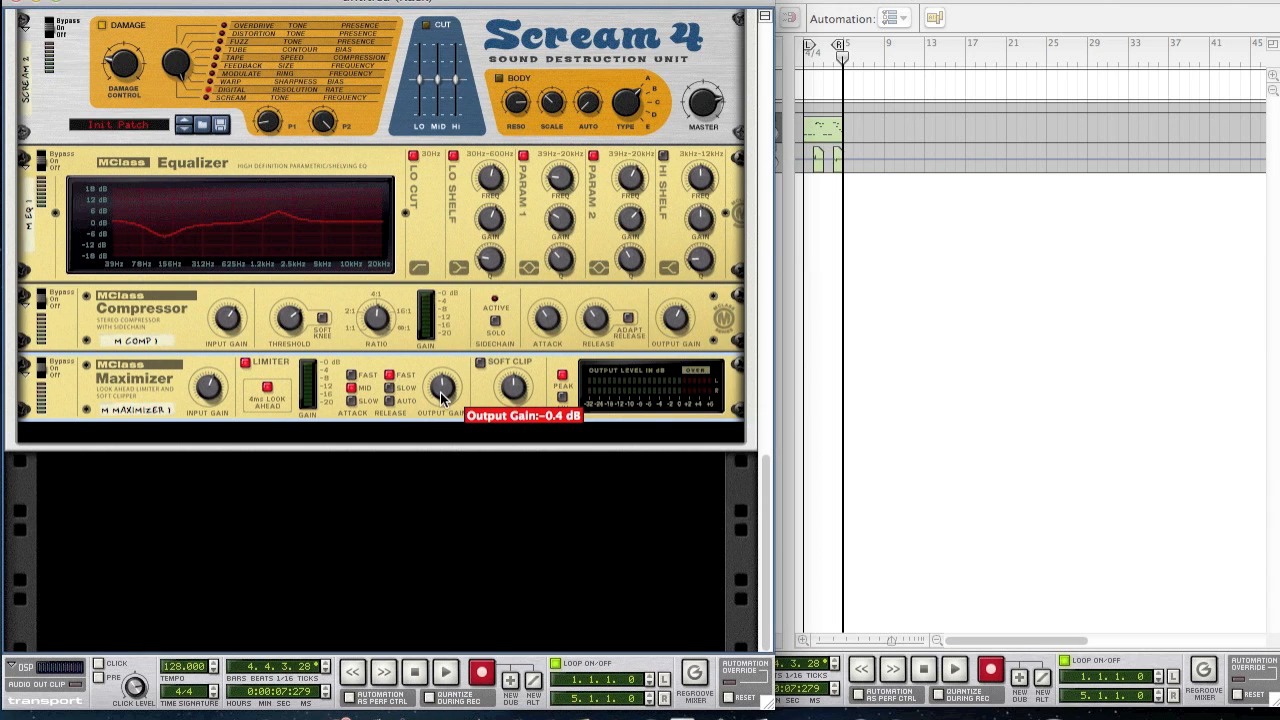
left_click_drag(437, 398, 414, 392)
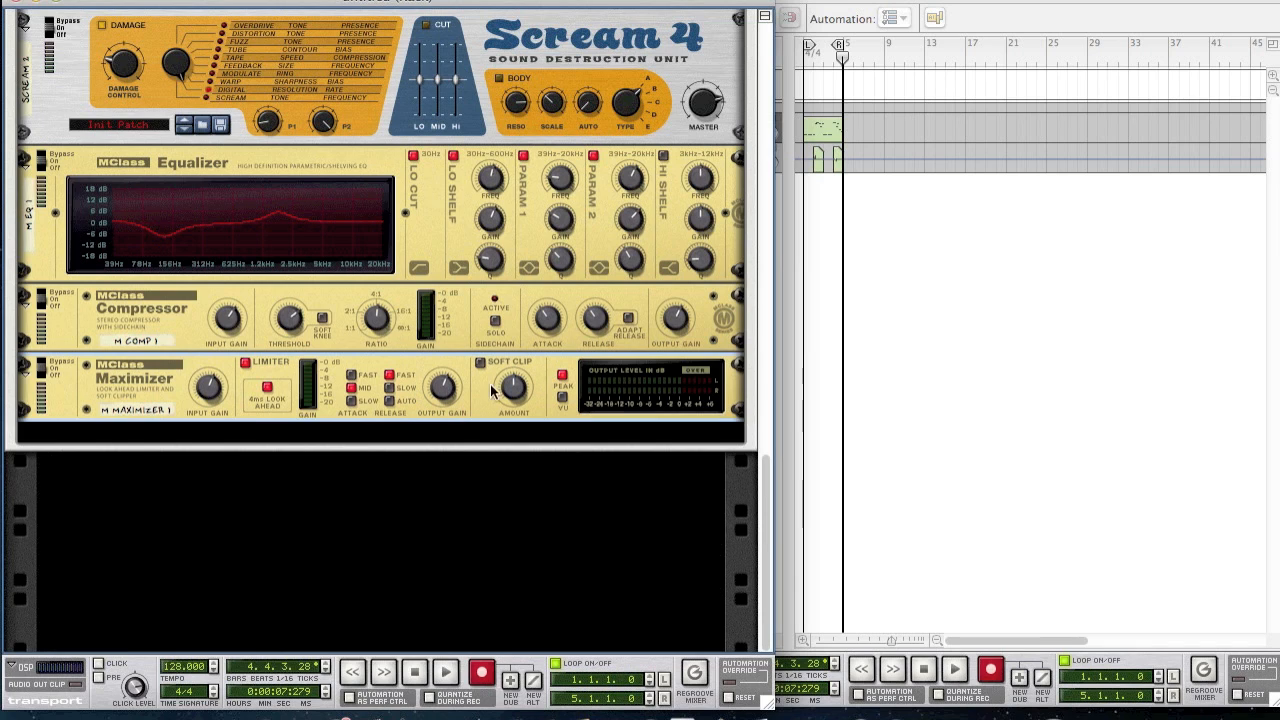
left_click(482, 361)
left_click(540, 528)
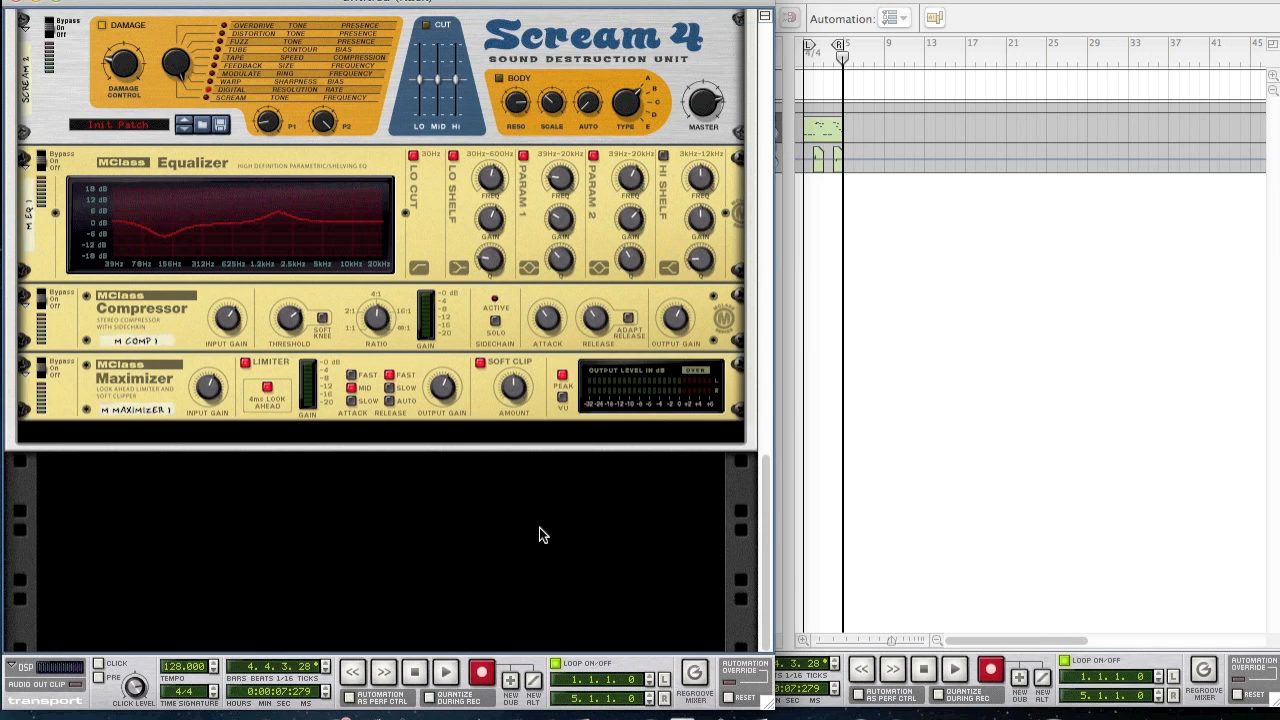
- Rewind the song to bar 1 and start playback
left_click(964, 373)
left_click_drag(842, 58, 697, 51)
key("space")
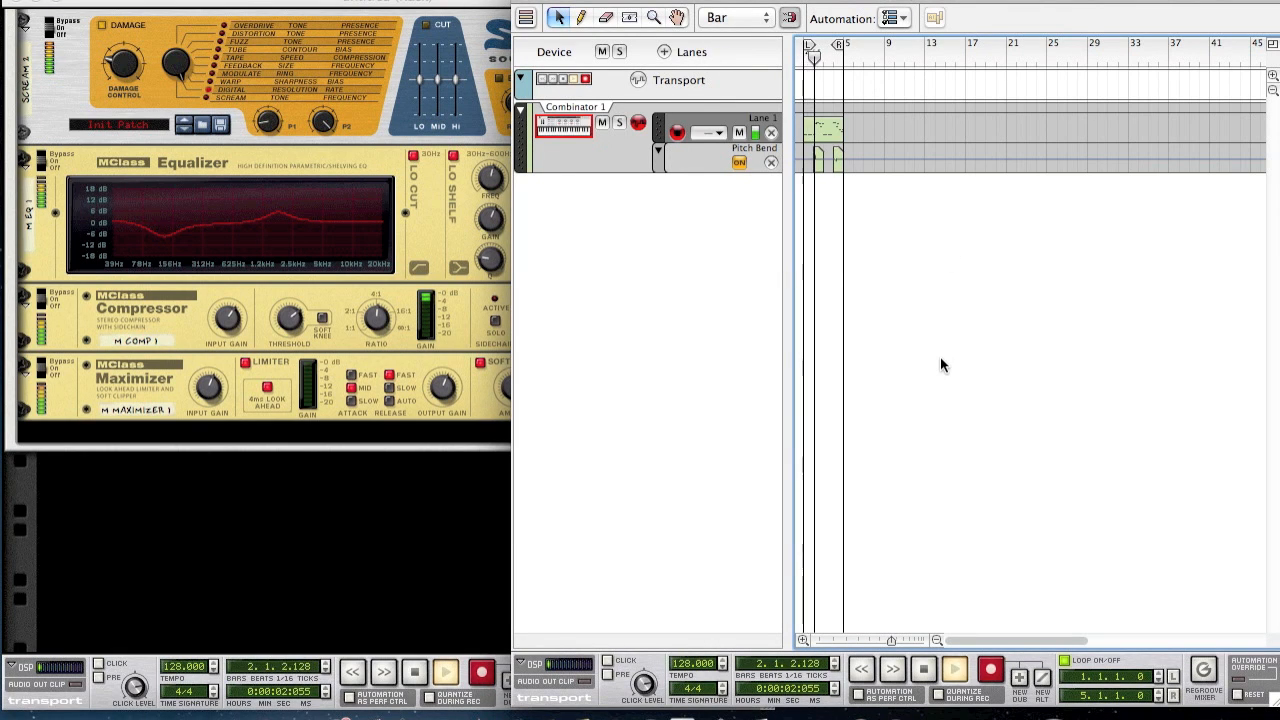
- Scroll the rack through the Combinator and Thor panels during playback, then stop
left_click(252, 583)
scroll(255, 576, "up", 10)
scroll(353, 432, "up", 3)
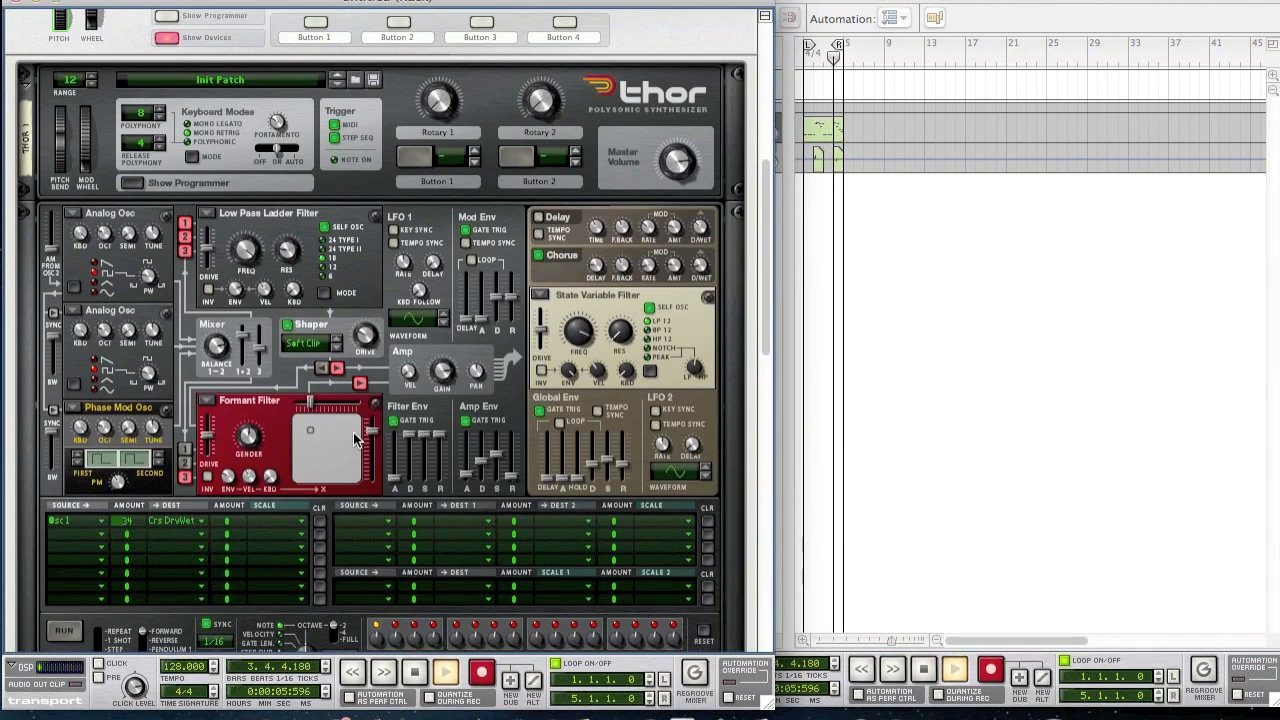
scroll(353, 432, "down", 1)
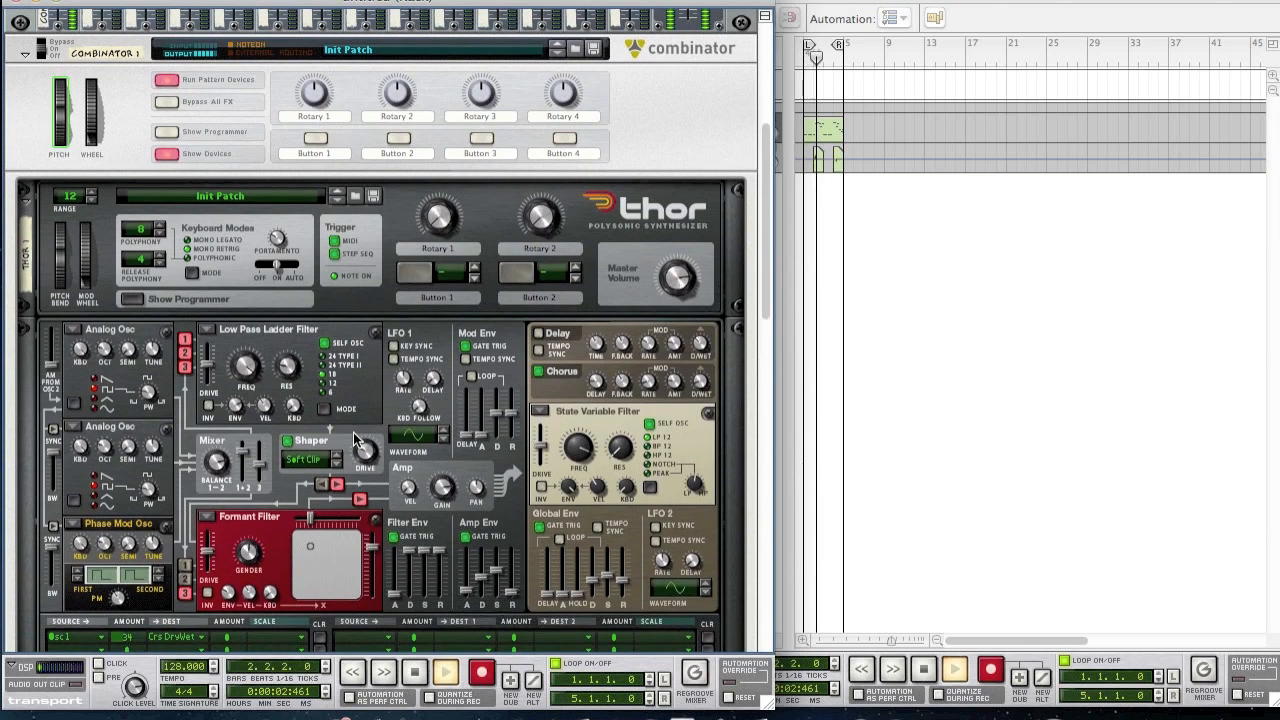
scroll(353, 432, "down", 4)
scroll(353, 437, "down", 5)
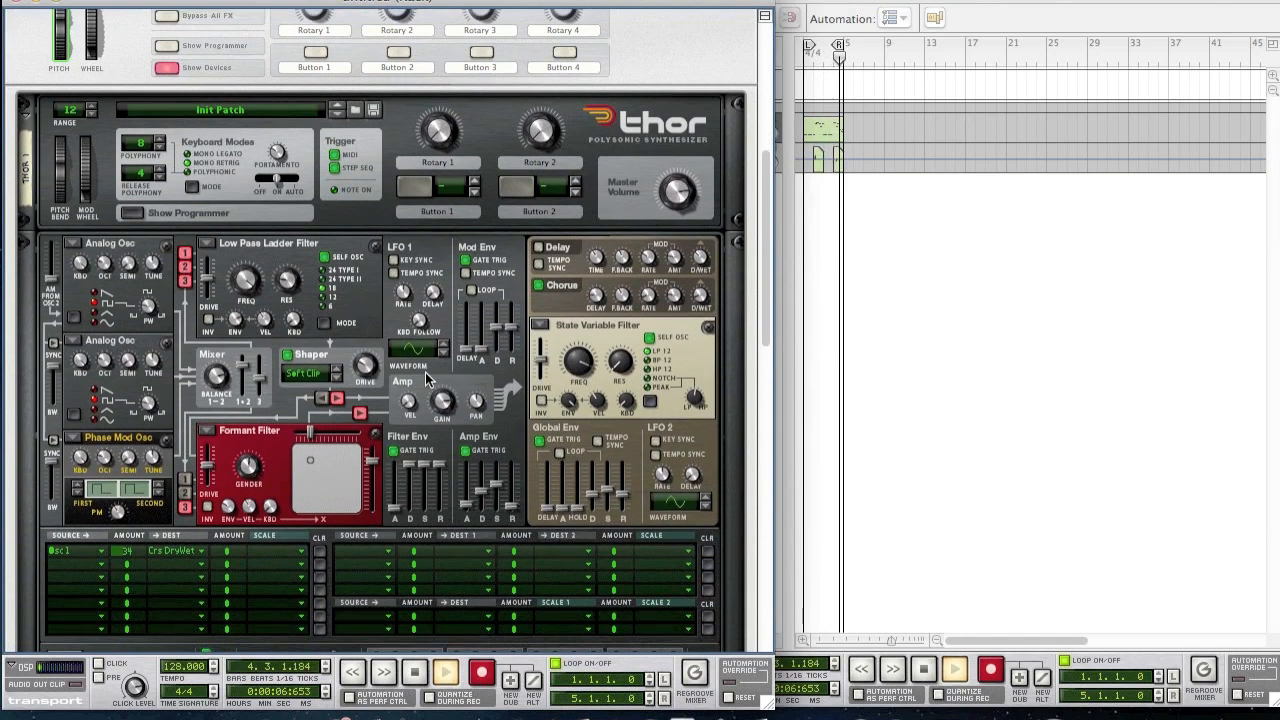
left_click(425, 678)
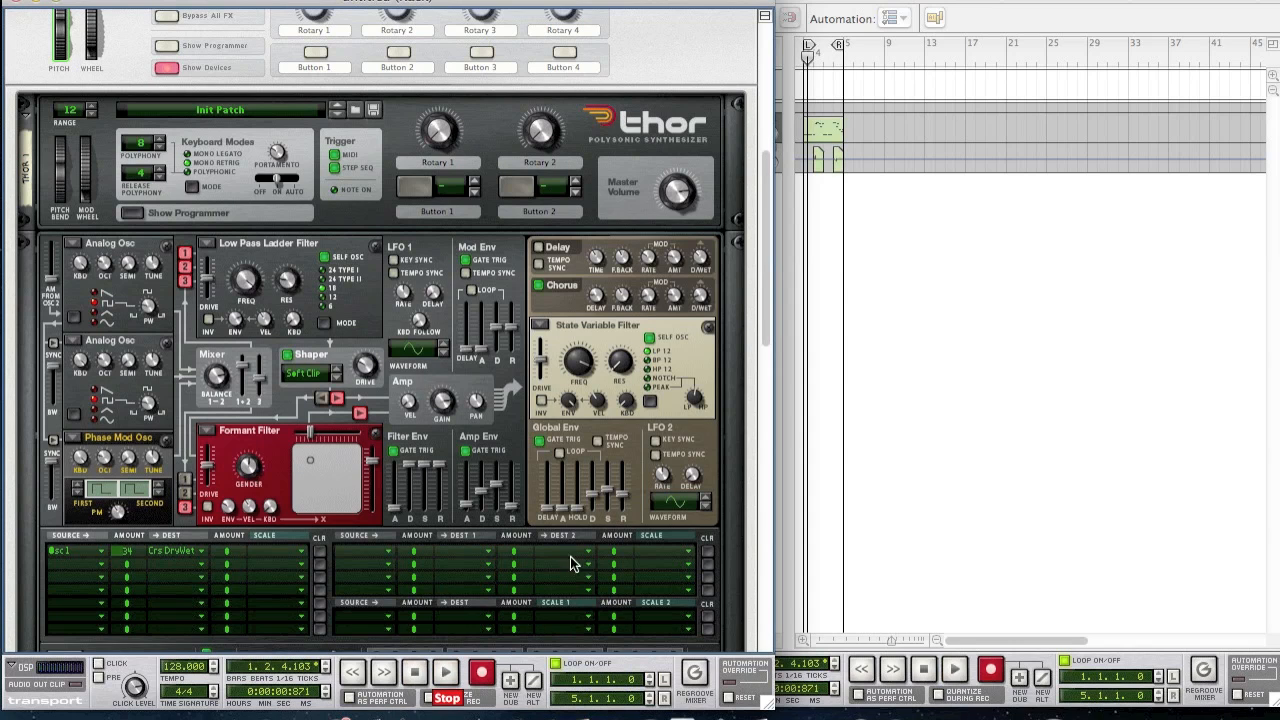
- Open the bar 1 clip in the piano-roll editor and zoom in horizontally
left_click(923, 368)
left_click(830, 143)
double_click(830, 143)
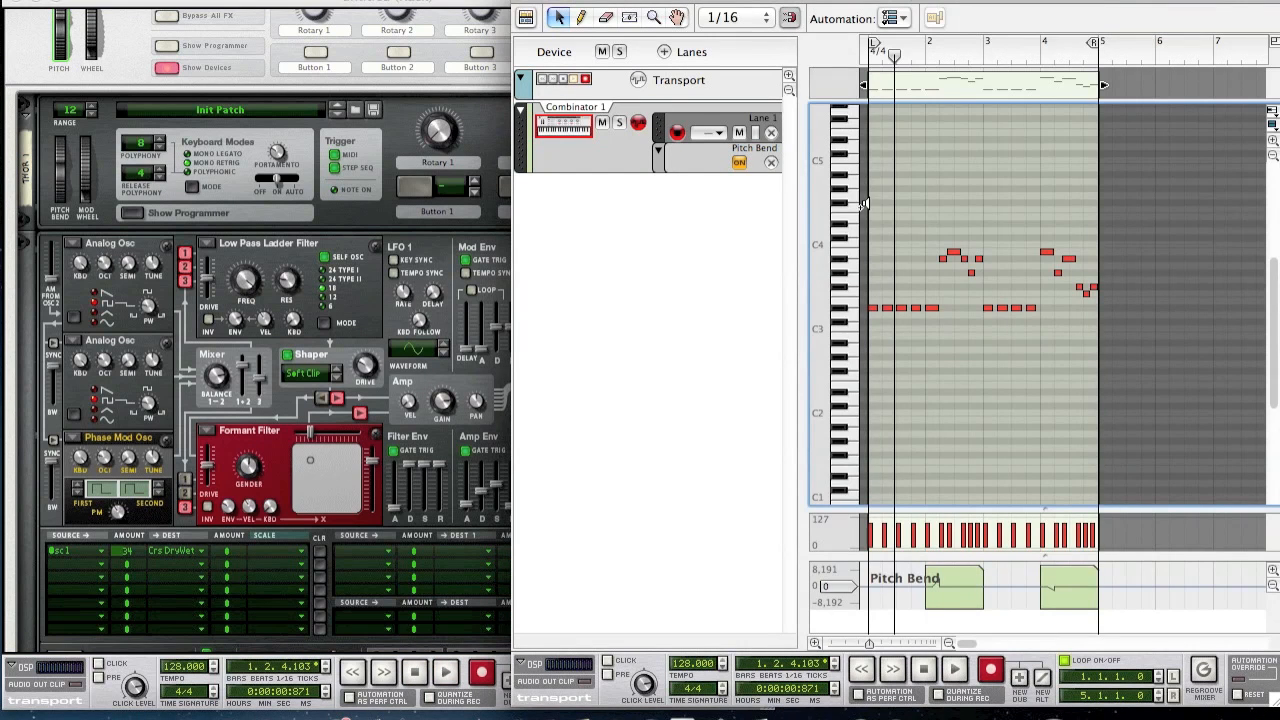
left_click_drag(871, 643, 860, 643)
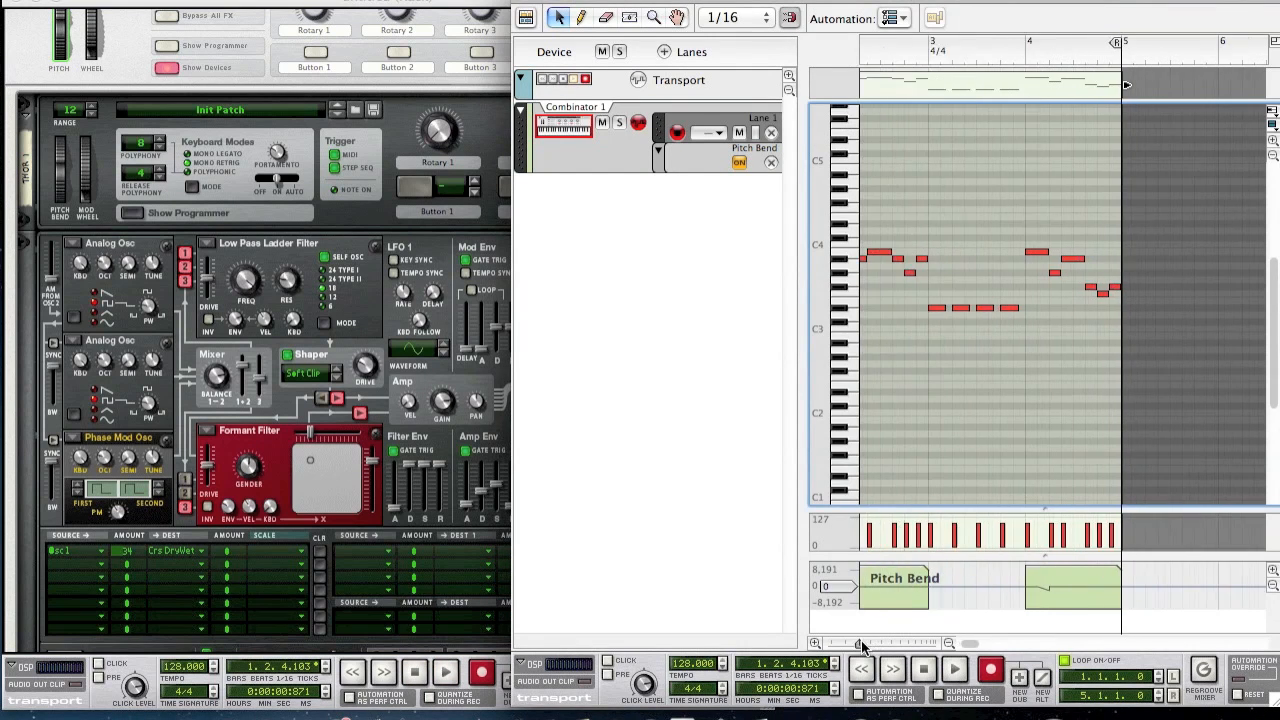
- Reposition and widen the sequencer window to show more bars
left_click_drag(970, 2, 551, 2)
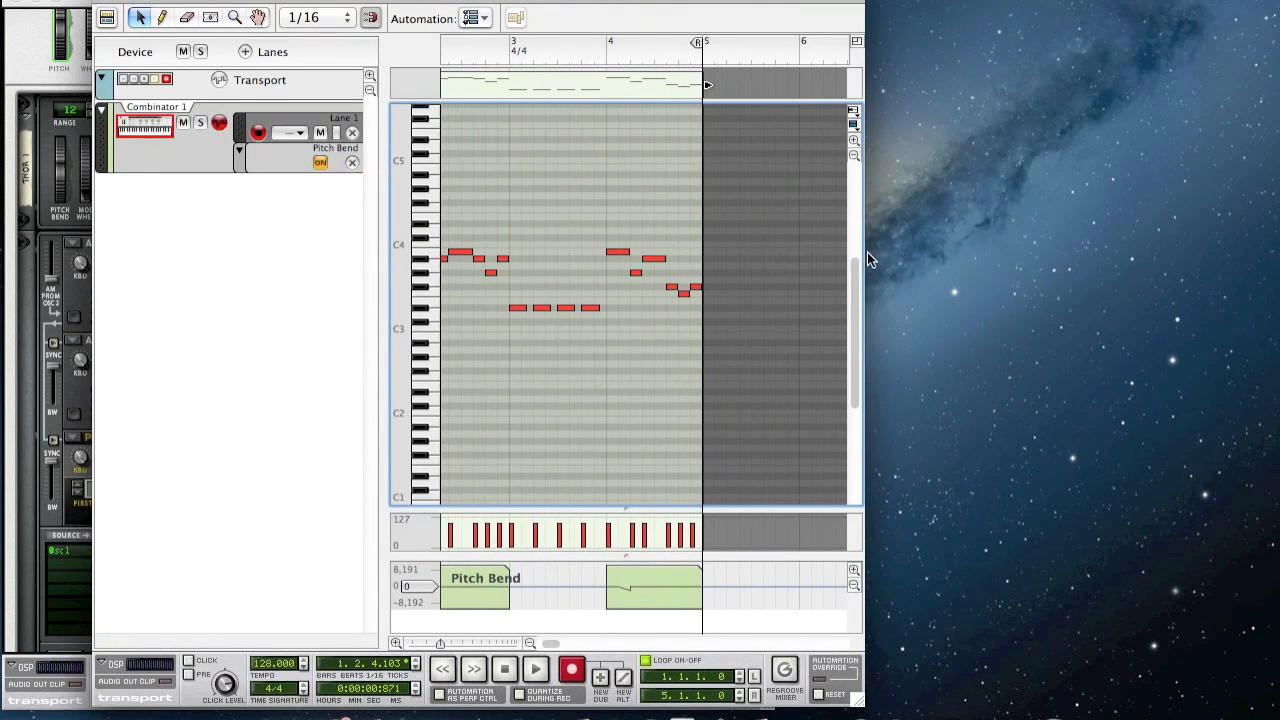
scroll(859, 248, "up", 5)
scroll(660, 381, "down", 1)
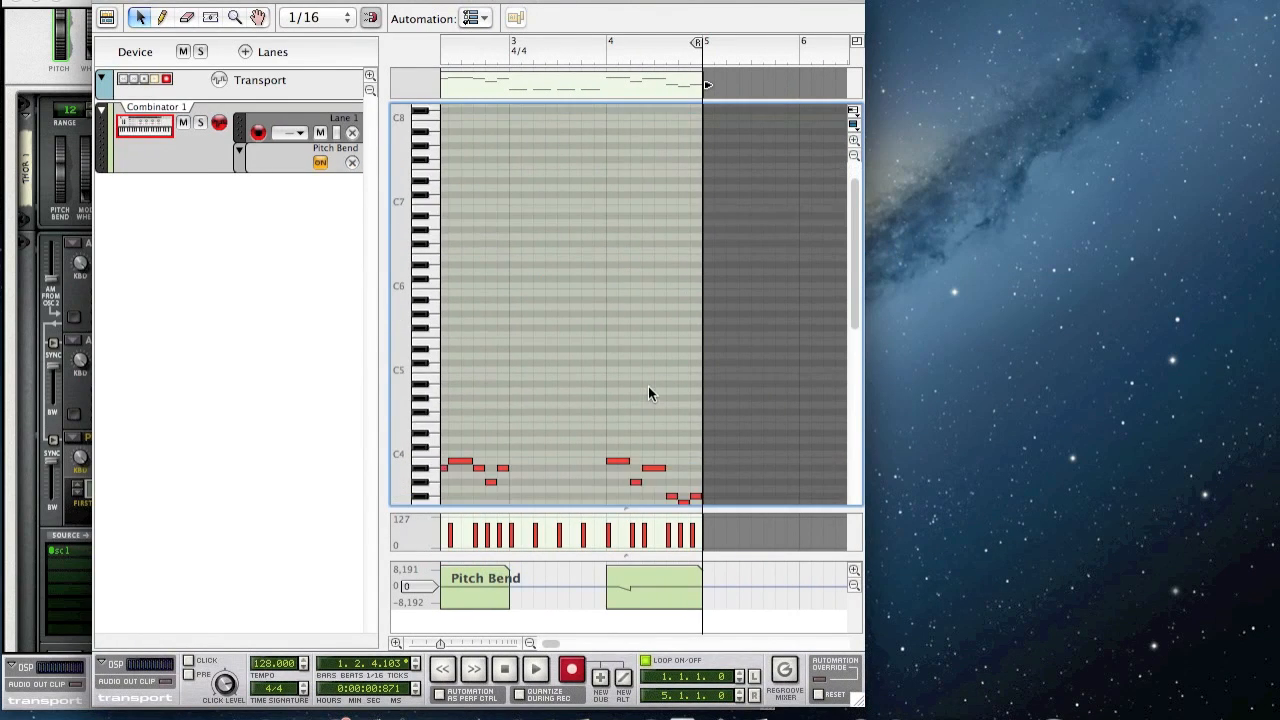
scroll(648, 387, "down", 3)
left_click_drag(868, 521, 1274, 520)
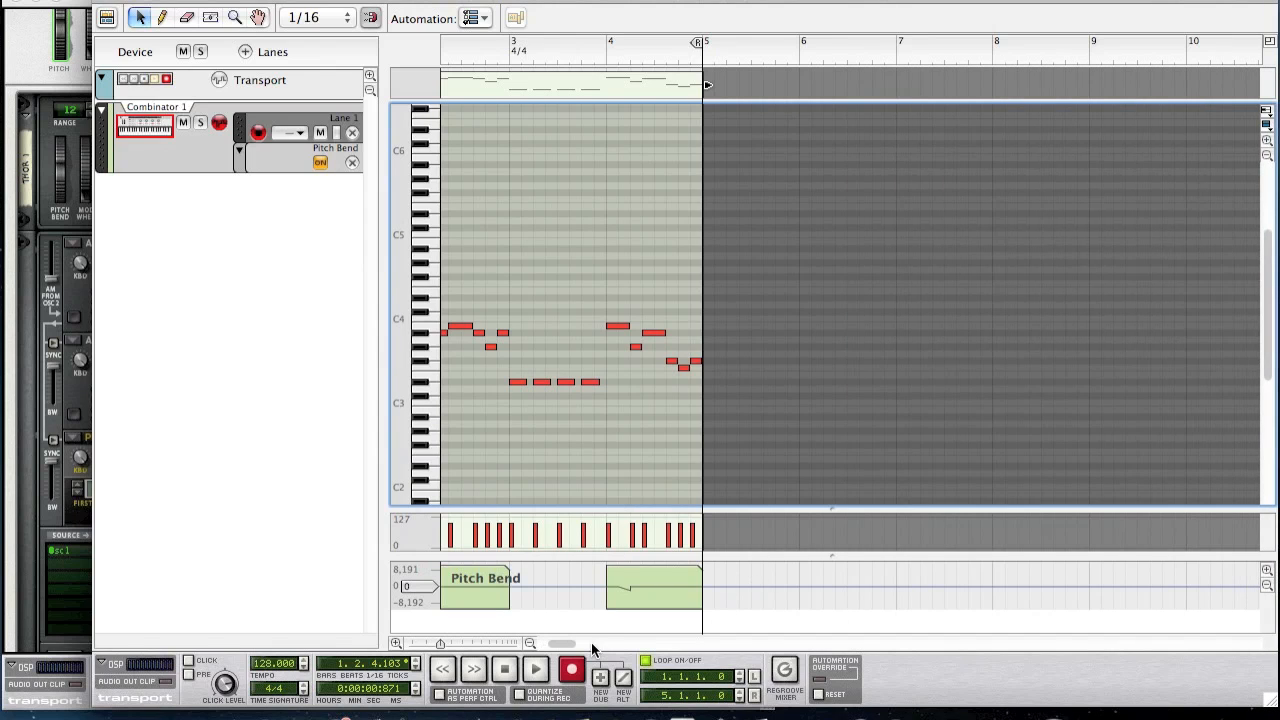
left_click_drag(565, 644, 552, 642)
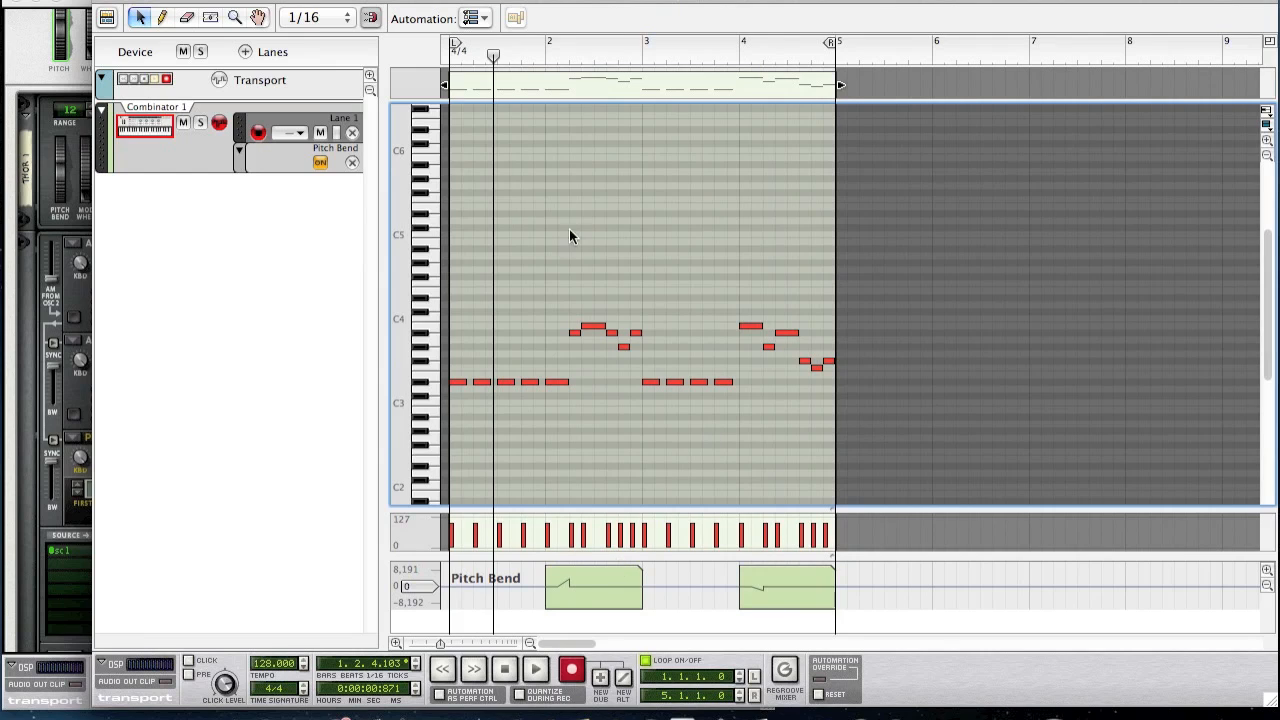
- Play the clip from bar 1 and stop near bar 2
left_click(452, 57)
key("space")
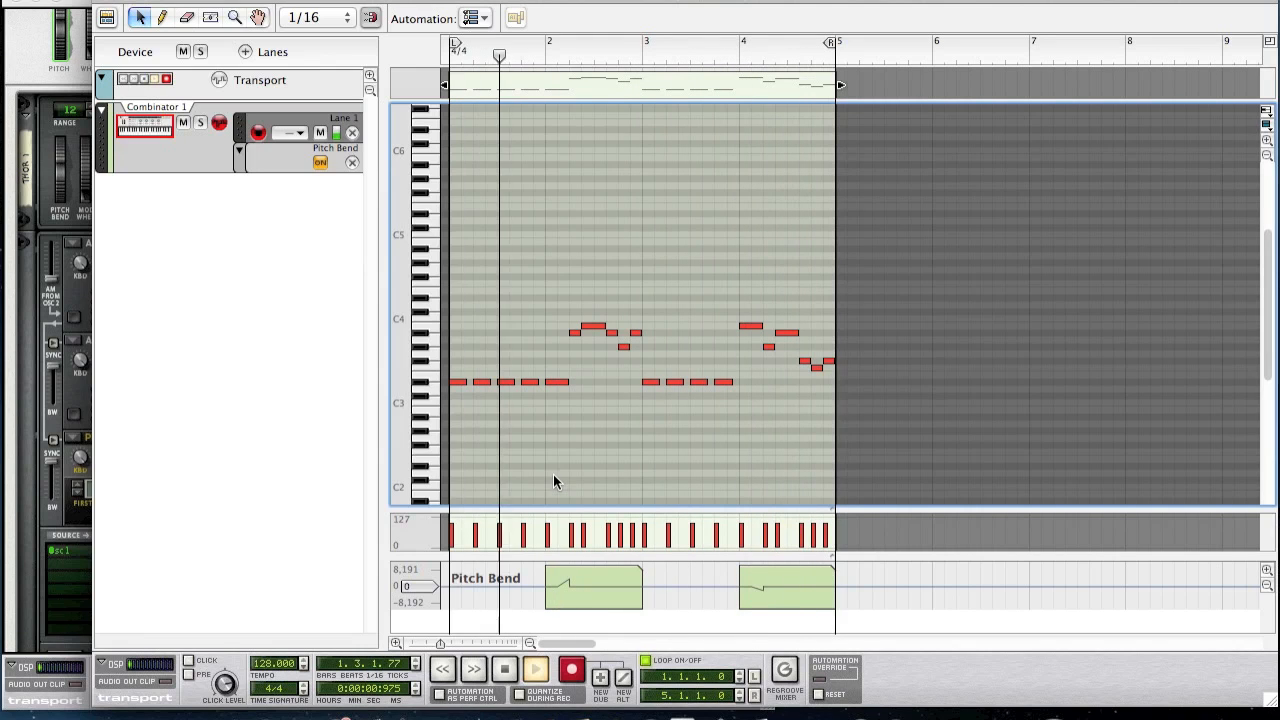
key("space")
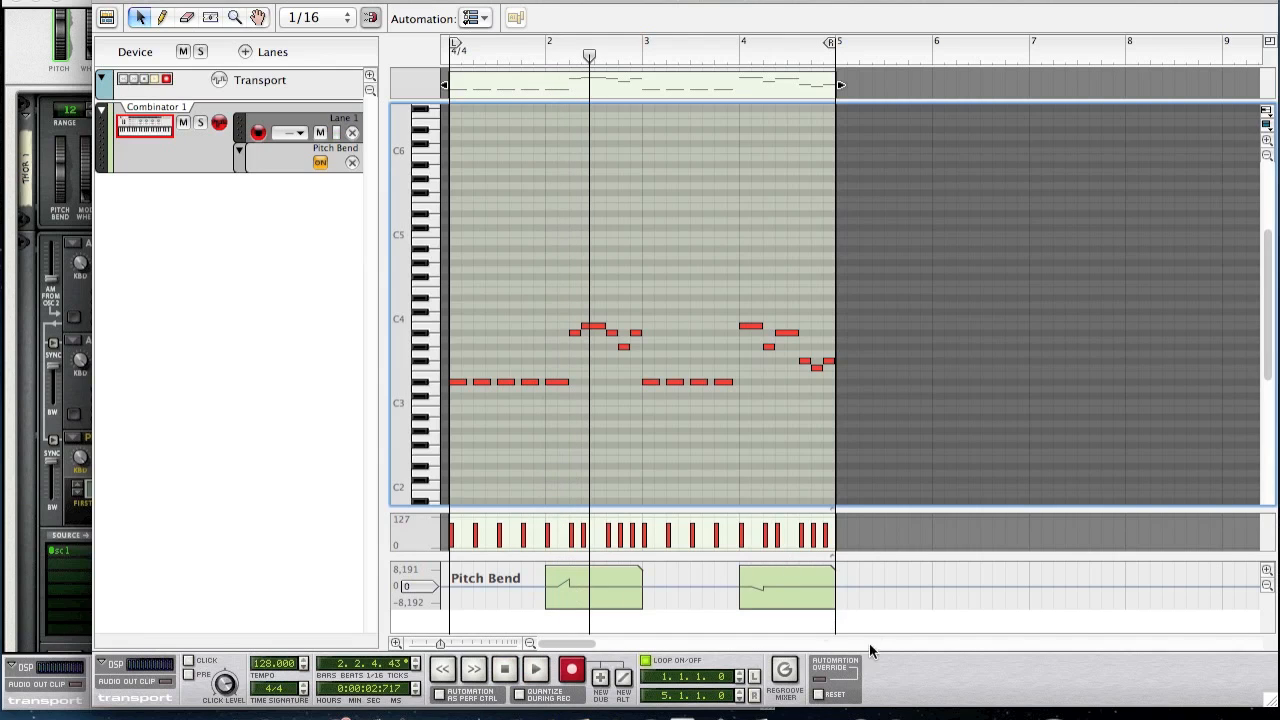
left_click(1018, 718)
left_click(590, 387)
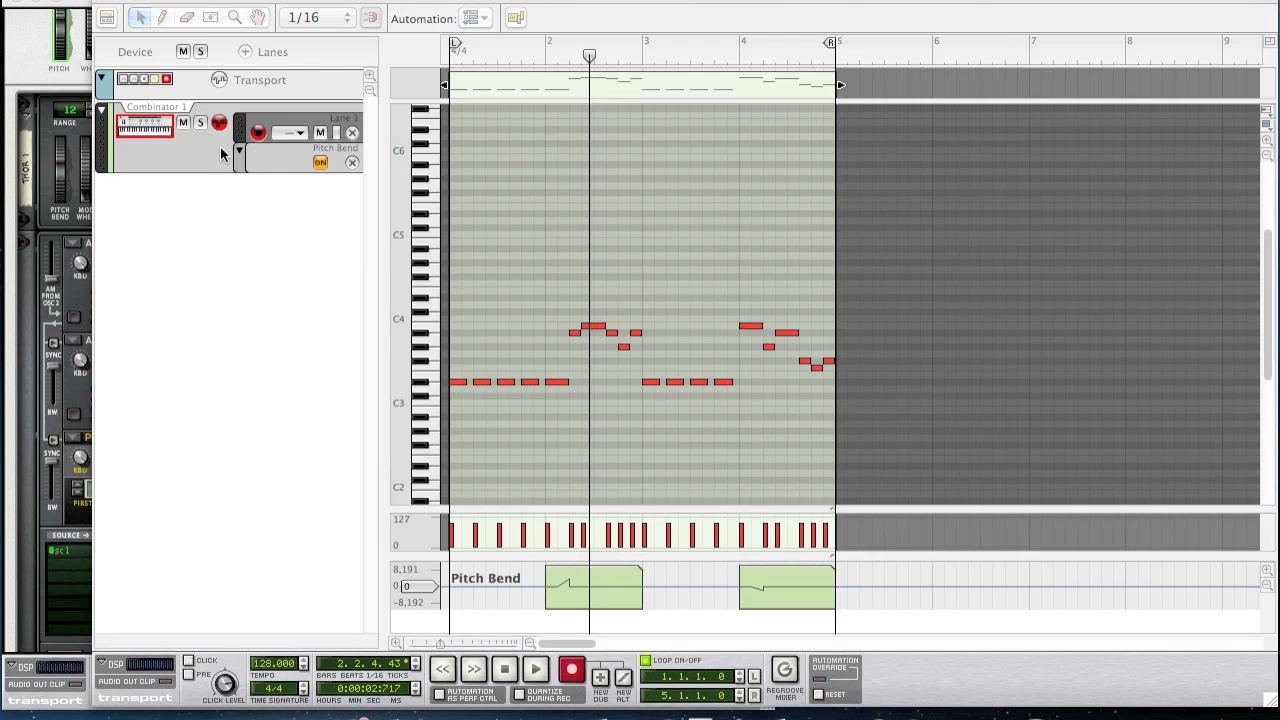